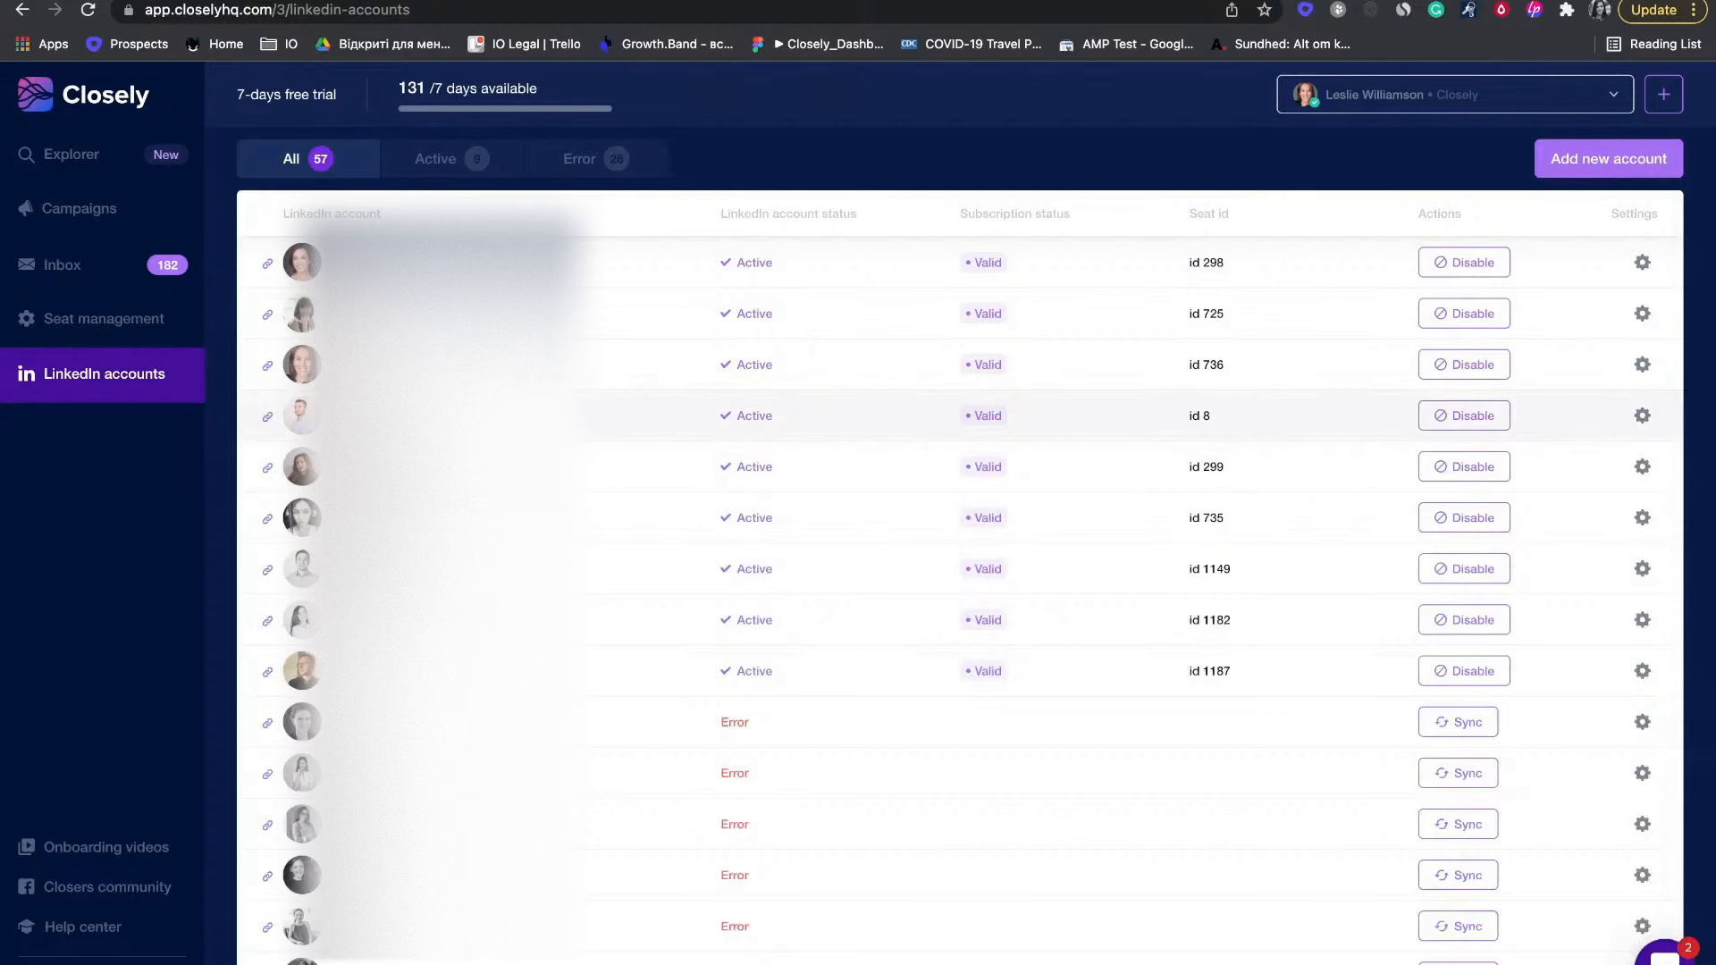
- Open the settings of the LinkedIn account with seat id 736 and toggle warm-up mode on and off to view its daily limit schedules
{"action": "left_click", "coordinate": [1642, 364]}
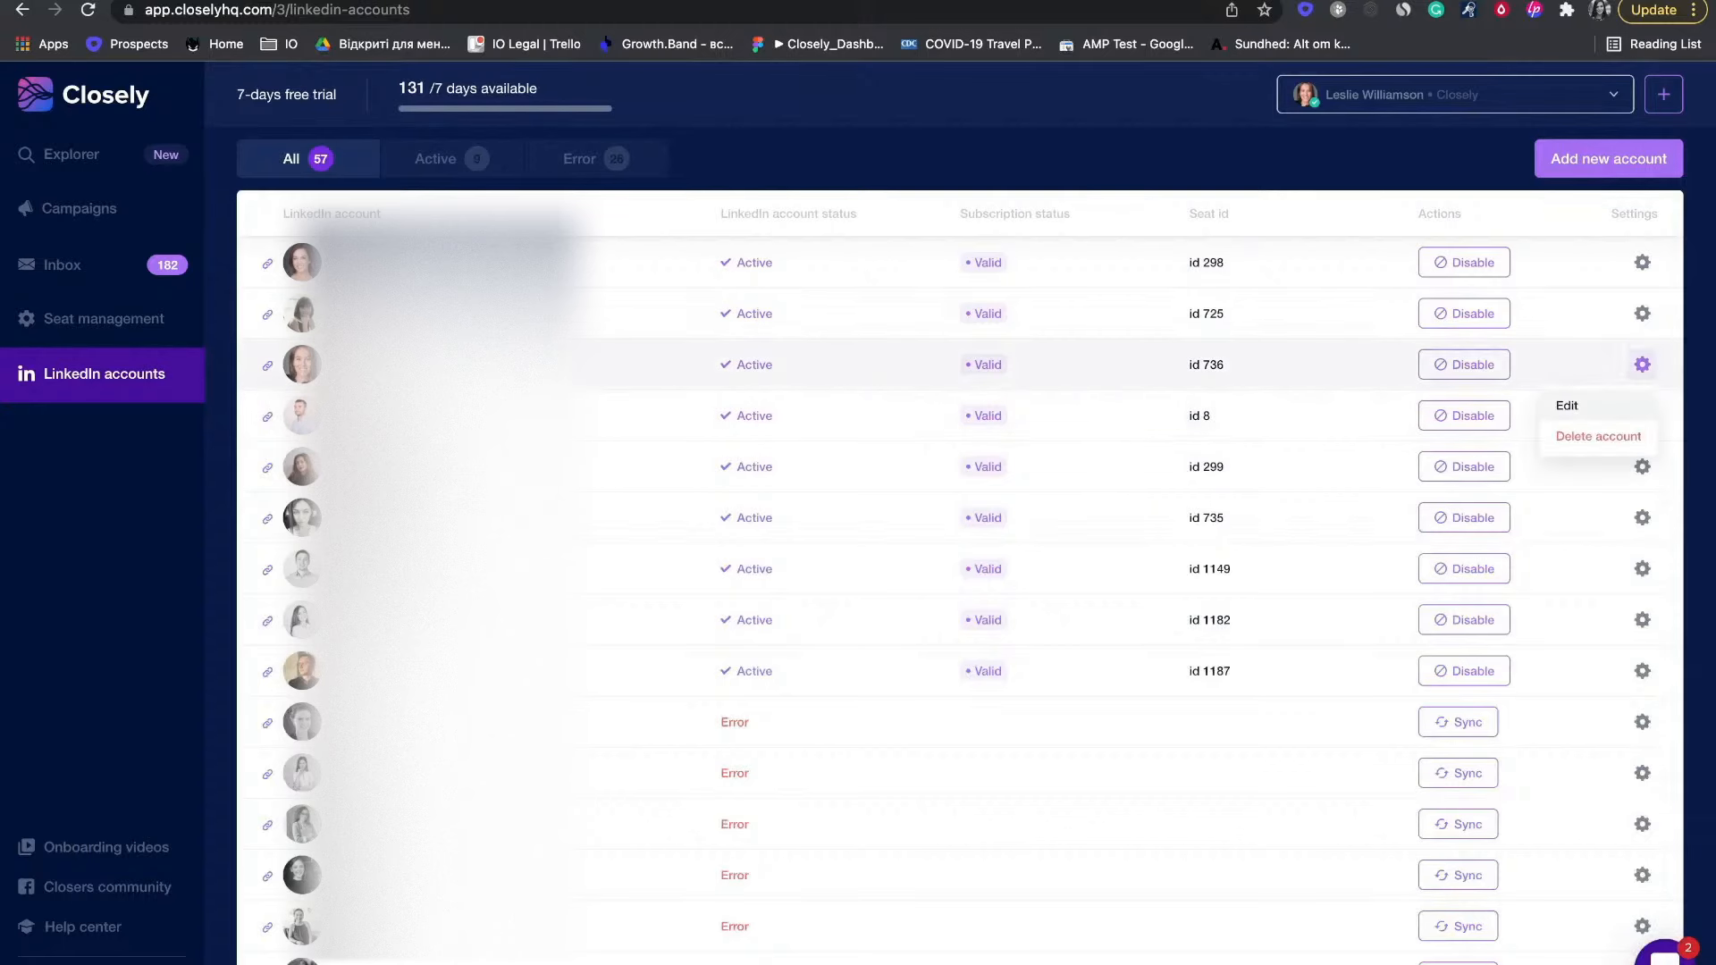
{"action": "left_click", "coordinate": [1567, 405]}
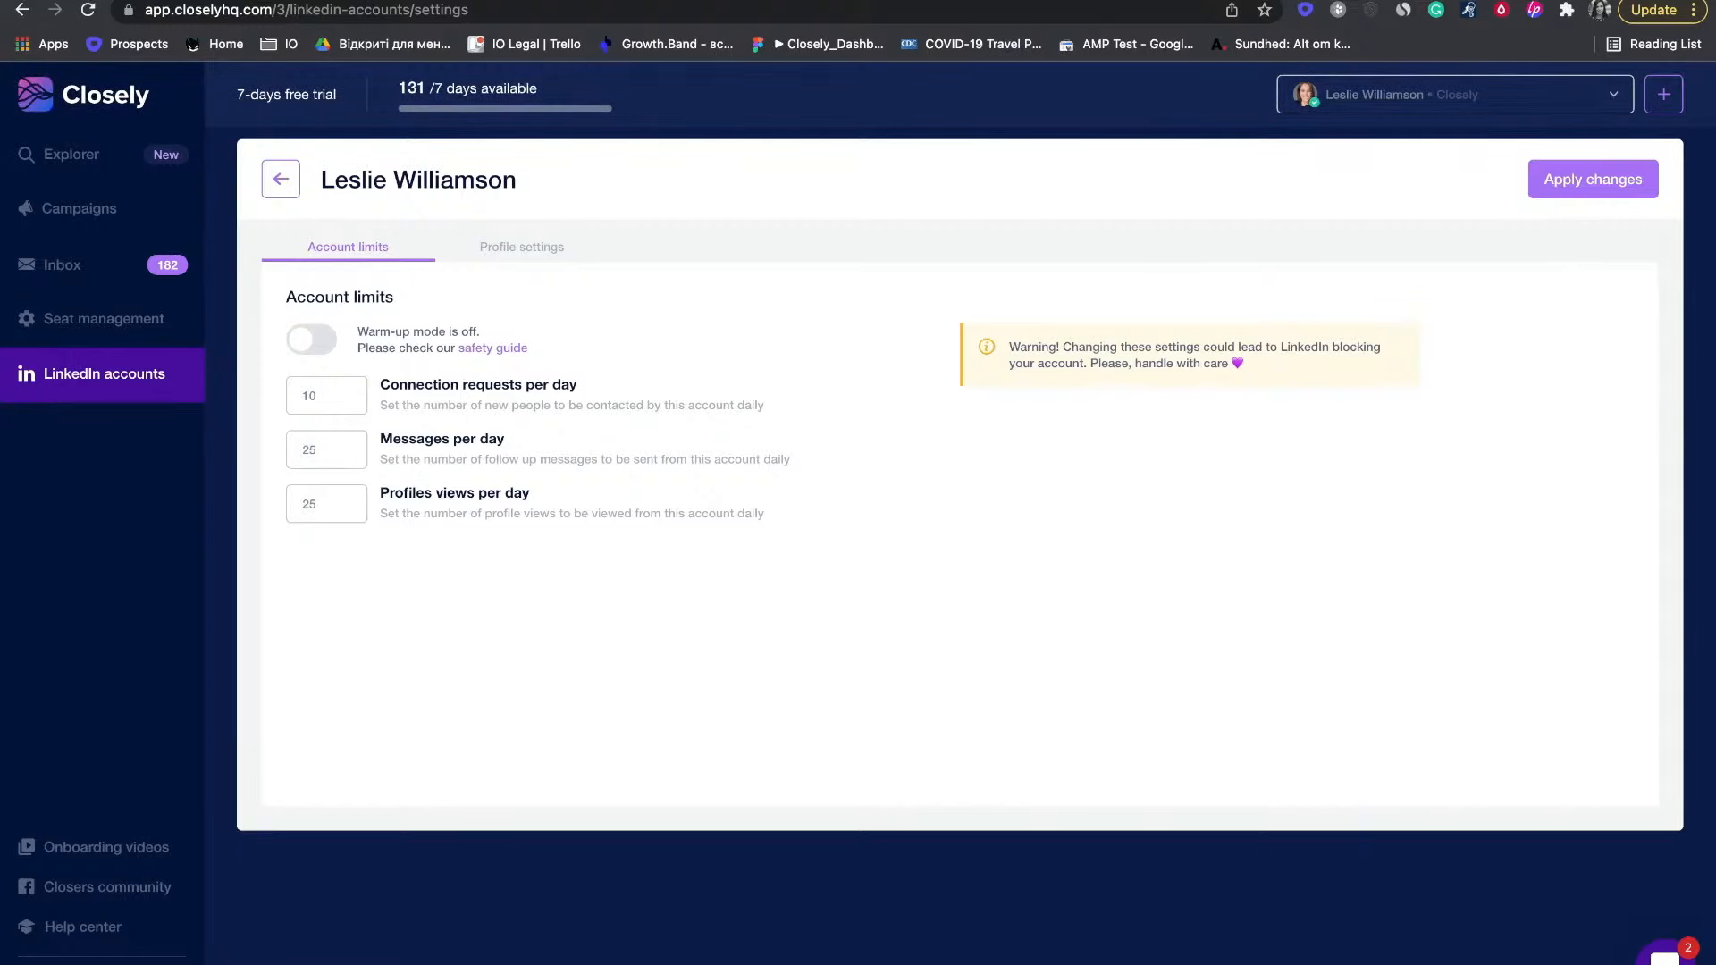
{"action": "left_click", "coordinate": [311, 340]}
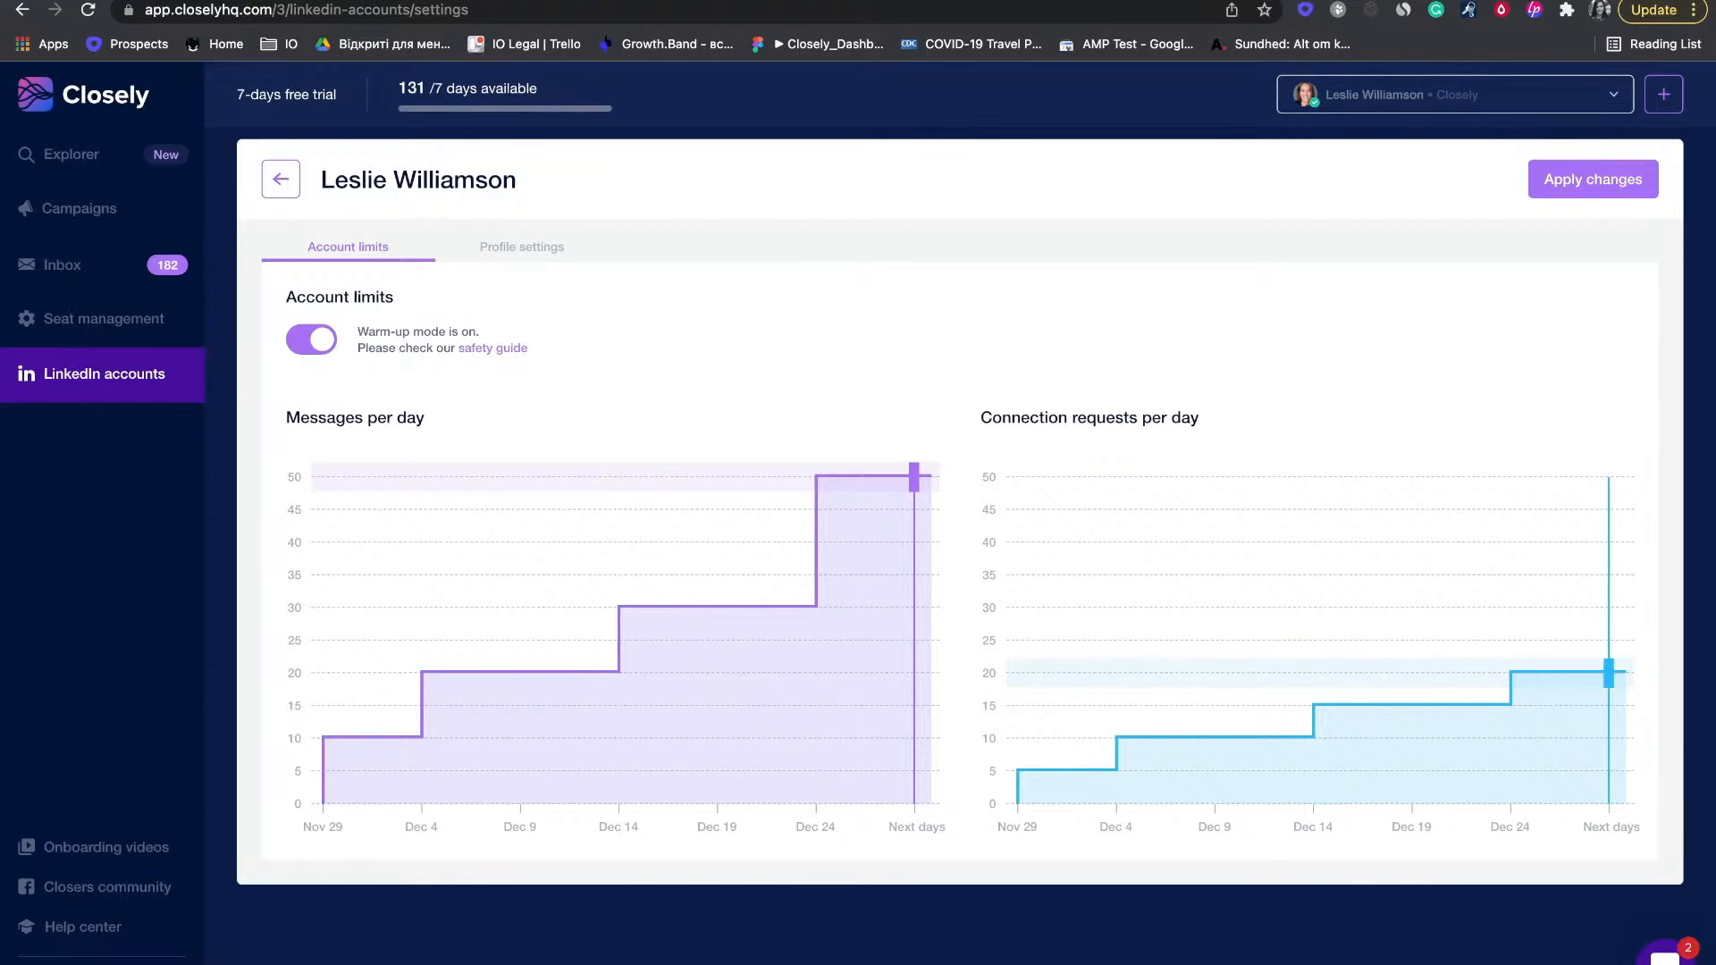
{"action": "left_click", "coordinate": [311, 340]}
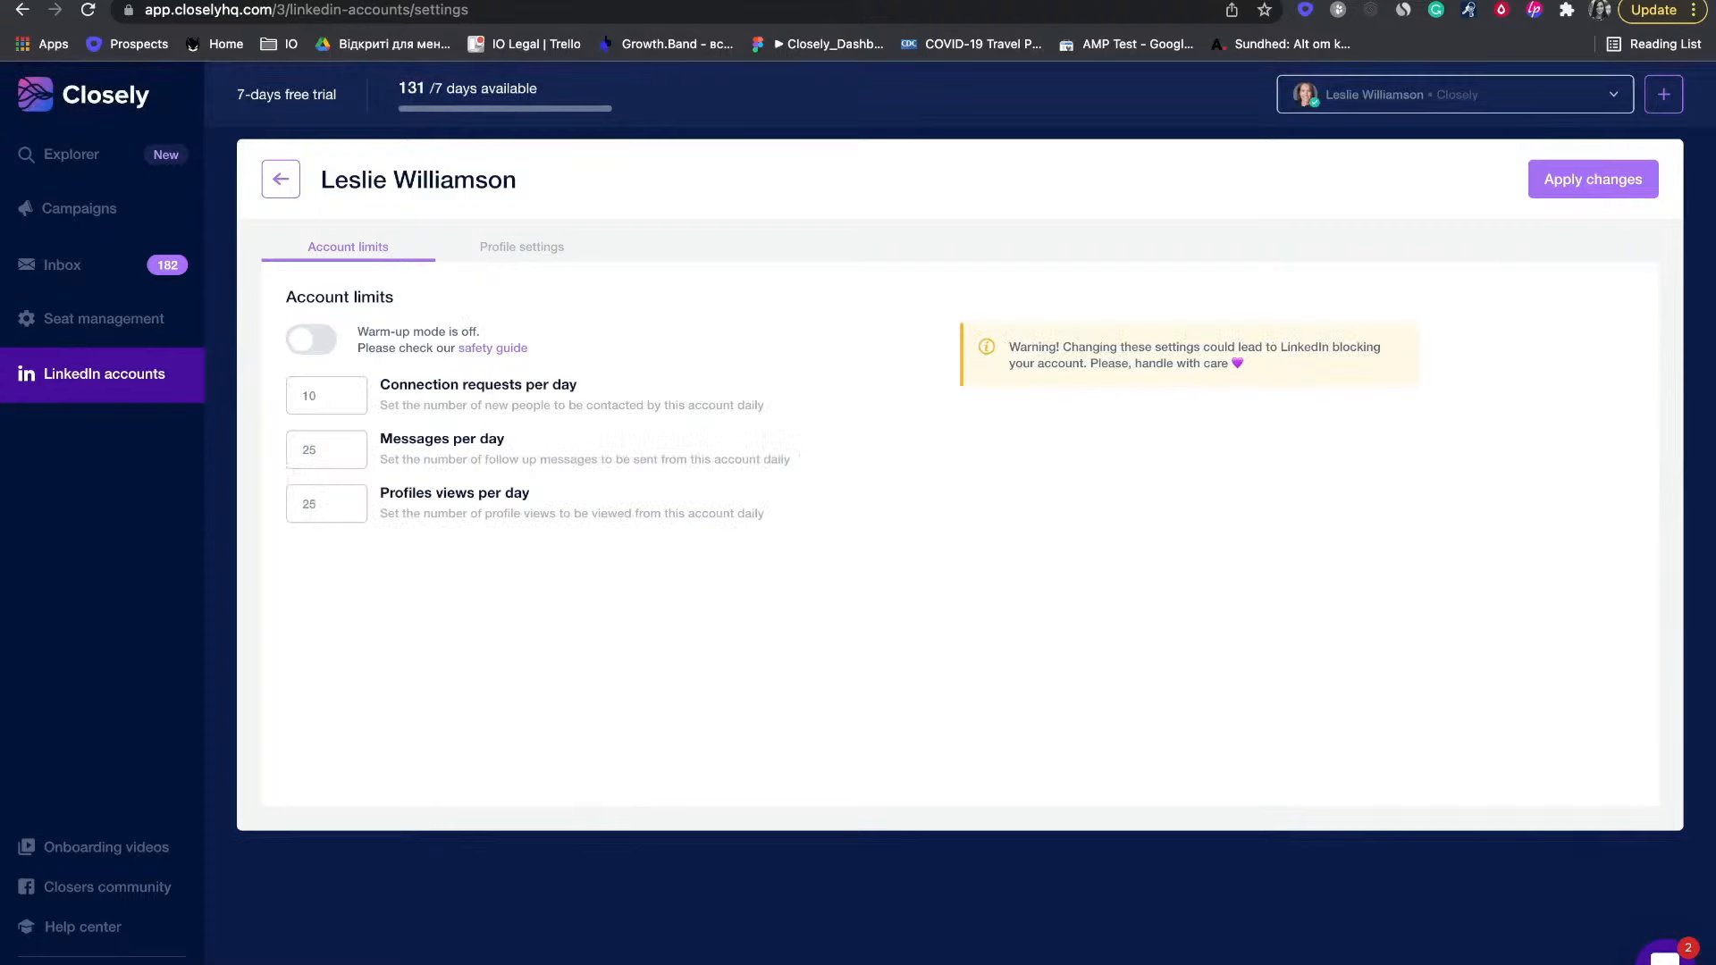
- Set the account's daily limits to 15 connection requests, 30 messages and 30 profile views
{"action": "left_click", "coordinate": [310, 396]}
{"action": "double_click", "coordinate": [310, 396]}
{"action": "type", "text": "15"}
{"action": "left_click", "coordinate": [303, 449]}
{"action": "double_click", "coordinate": [311, 450]}
{"action": "type", "text": "30"}
{"action": "key", "text": "Tab"}
{"action": "type", "text": "30"}
- In the account's profile settings, remove Monday and Friday from the working days
{"action": "left_click", "coordinate": [522, 247]}
{"action": "scroll", "coordinate": [536, 293], "scroll_direction": "down", "scroll_amount": 4}
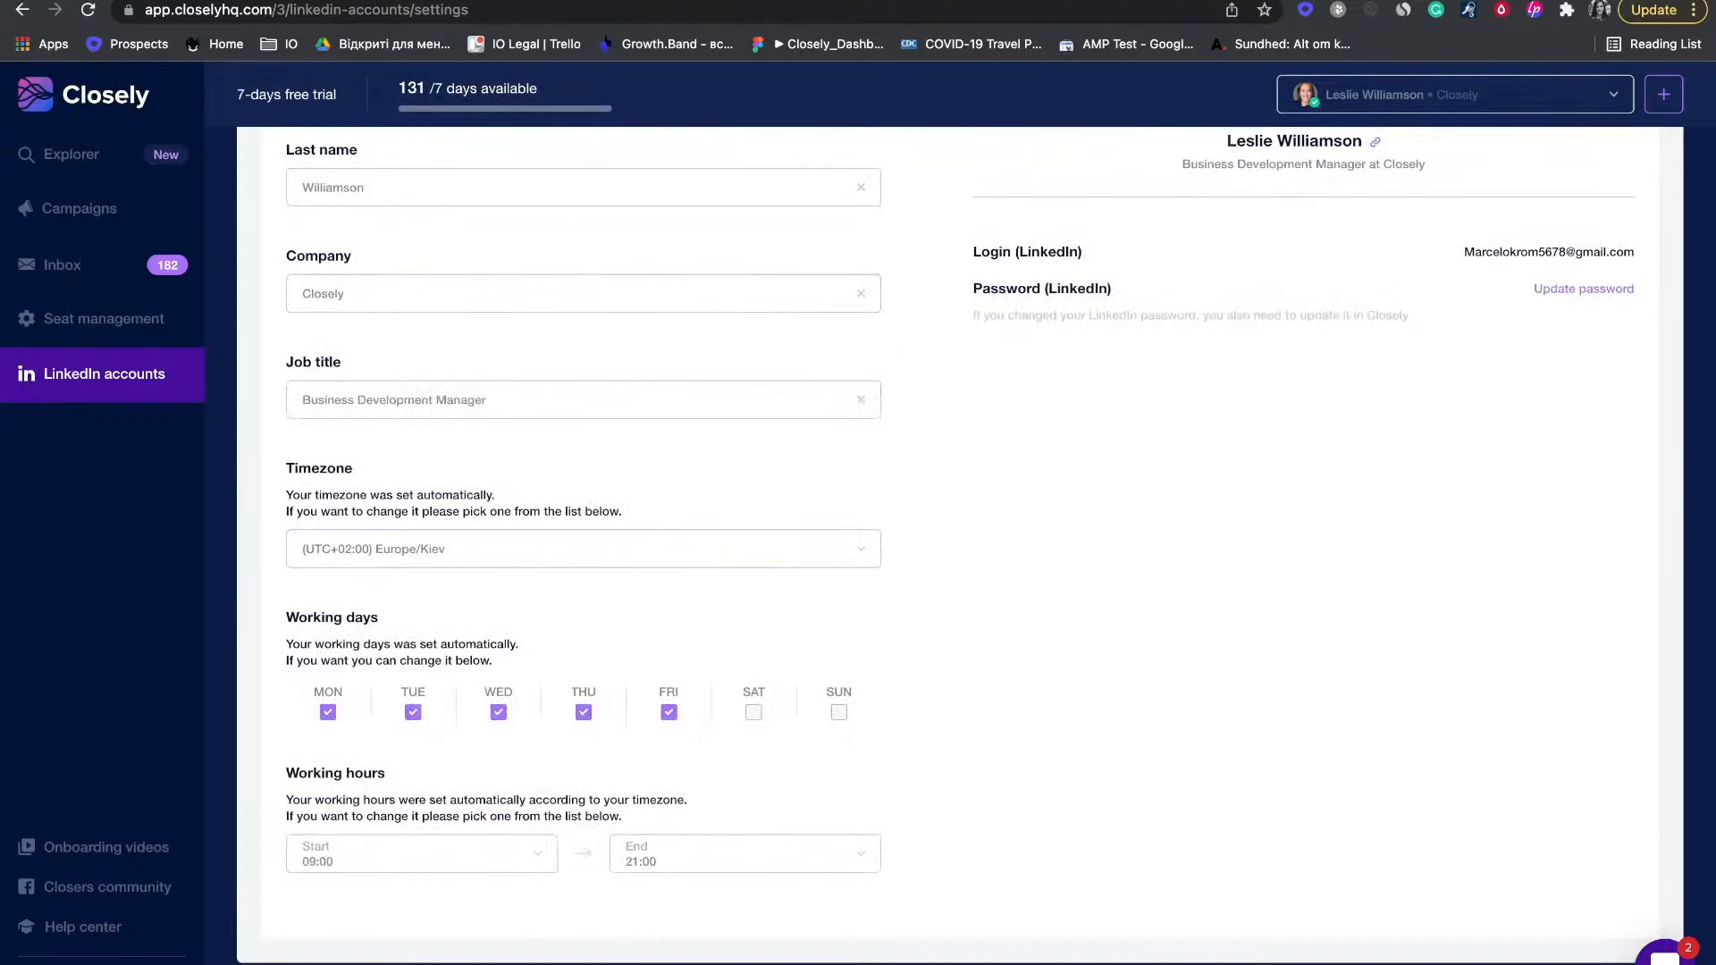
{"action": "scroll", "coordinate": [422, 784], "scroll_direction": "down", "scroll_amount": 1}
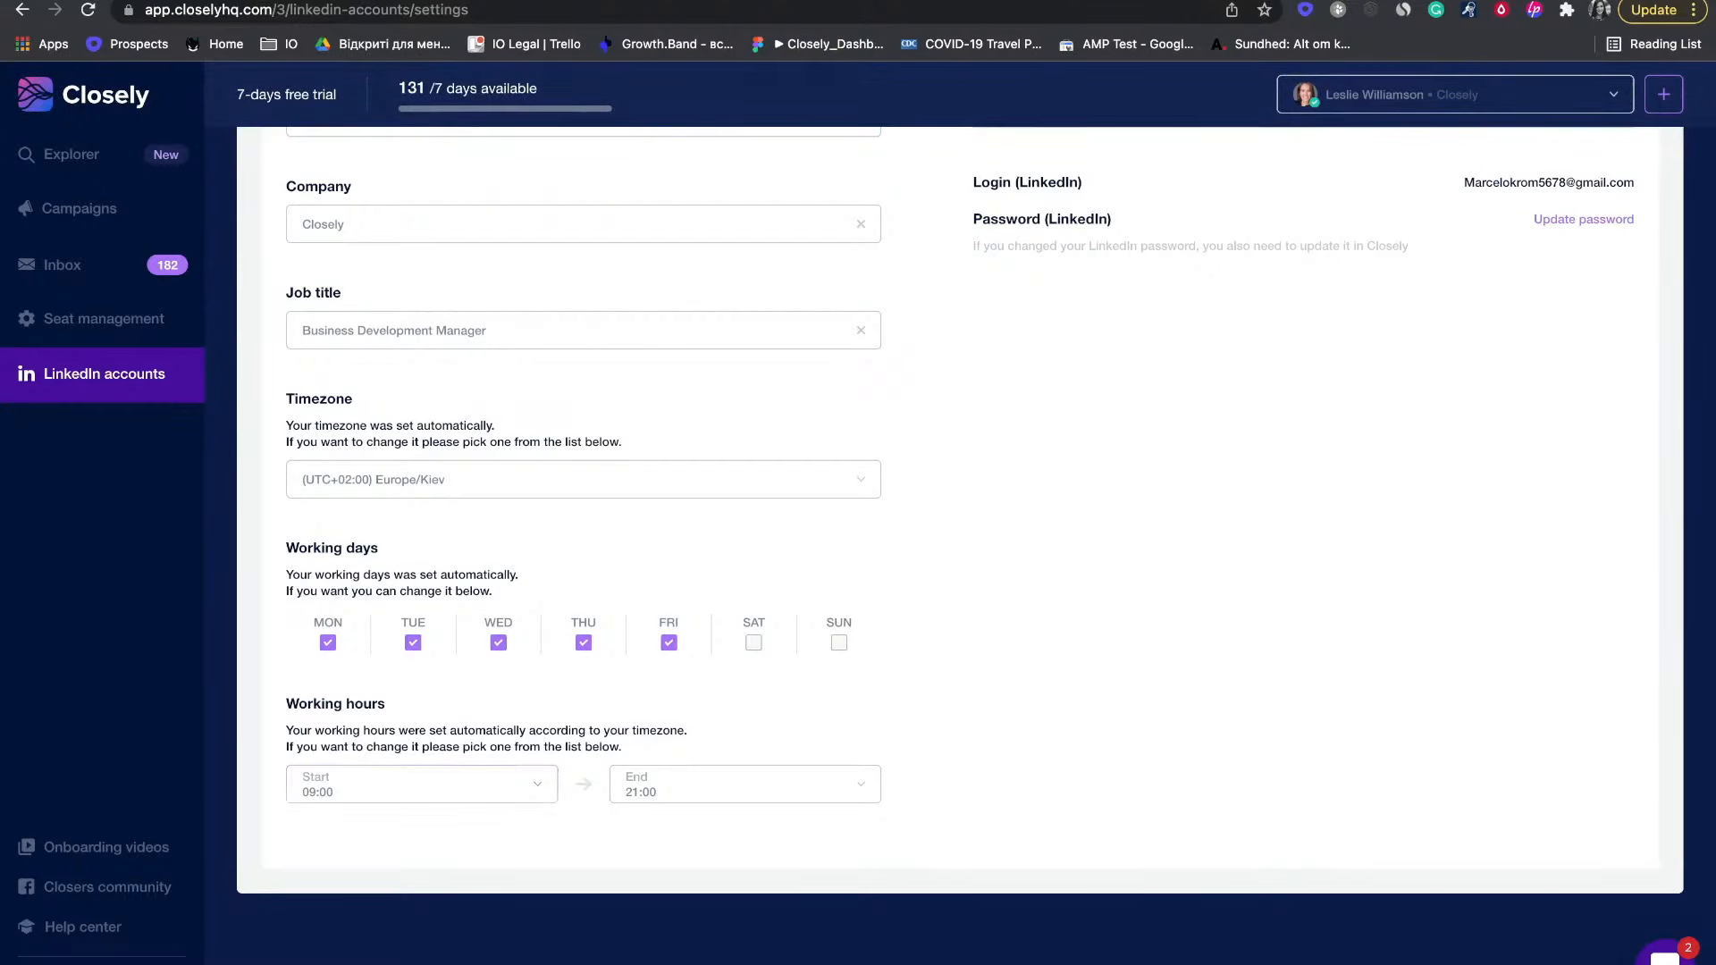
{"action": "left_click", "coordinate": [328, 643]}
{"action": "left_click", "coordinate": [668, 642]}
- Set the working hours to start at 12:00 and end at 05:00, and return to the LinkedIn accounts list
{"action": "left_click", "coordinate": [422, 784]}
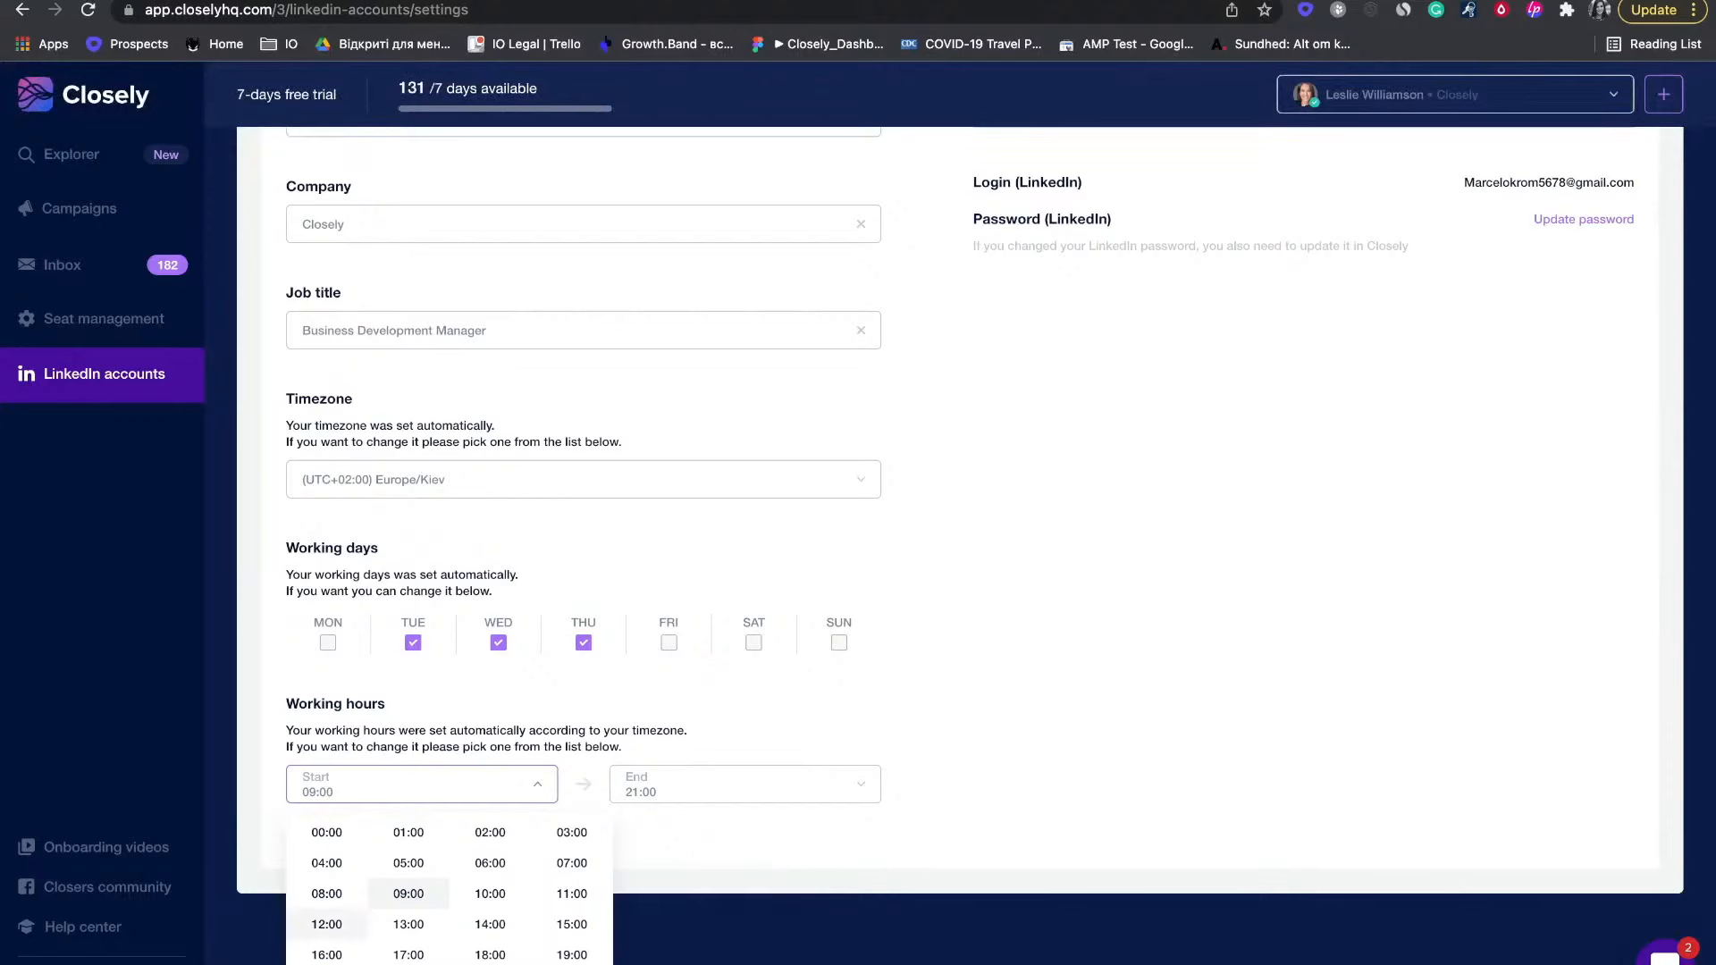
{"action": "left_click", "coordinate": [326, 924]}
{"action": "left_click", "coordinate": [745, 784]}
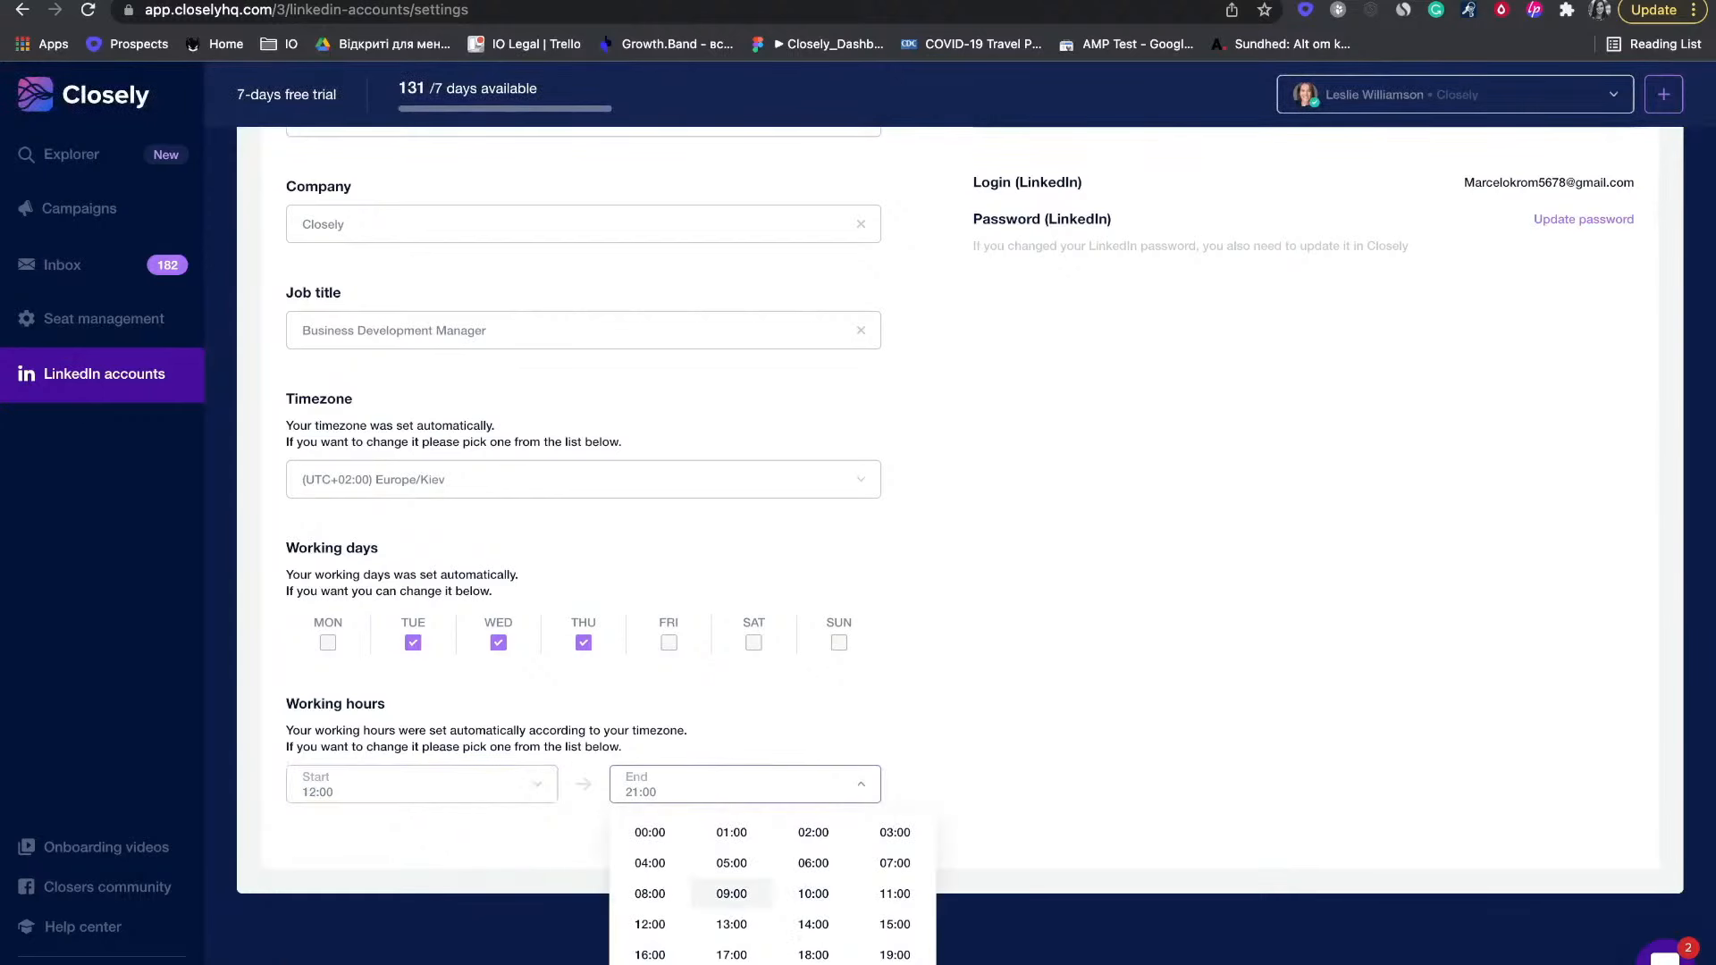
{"action": "left_click", "coordinate": [731, 863]}
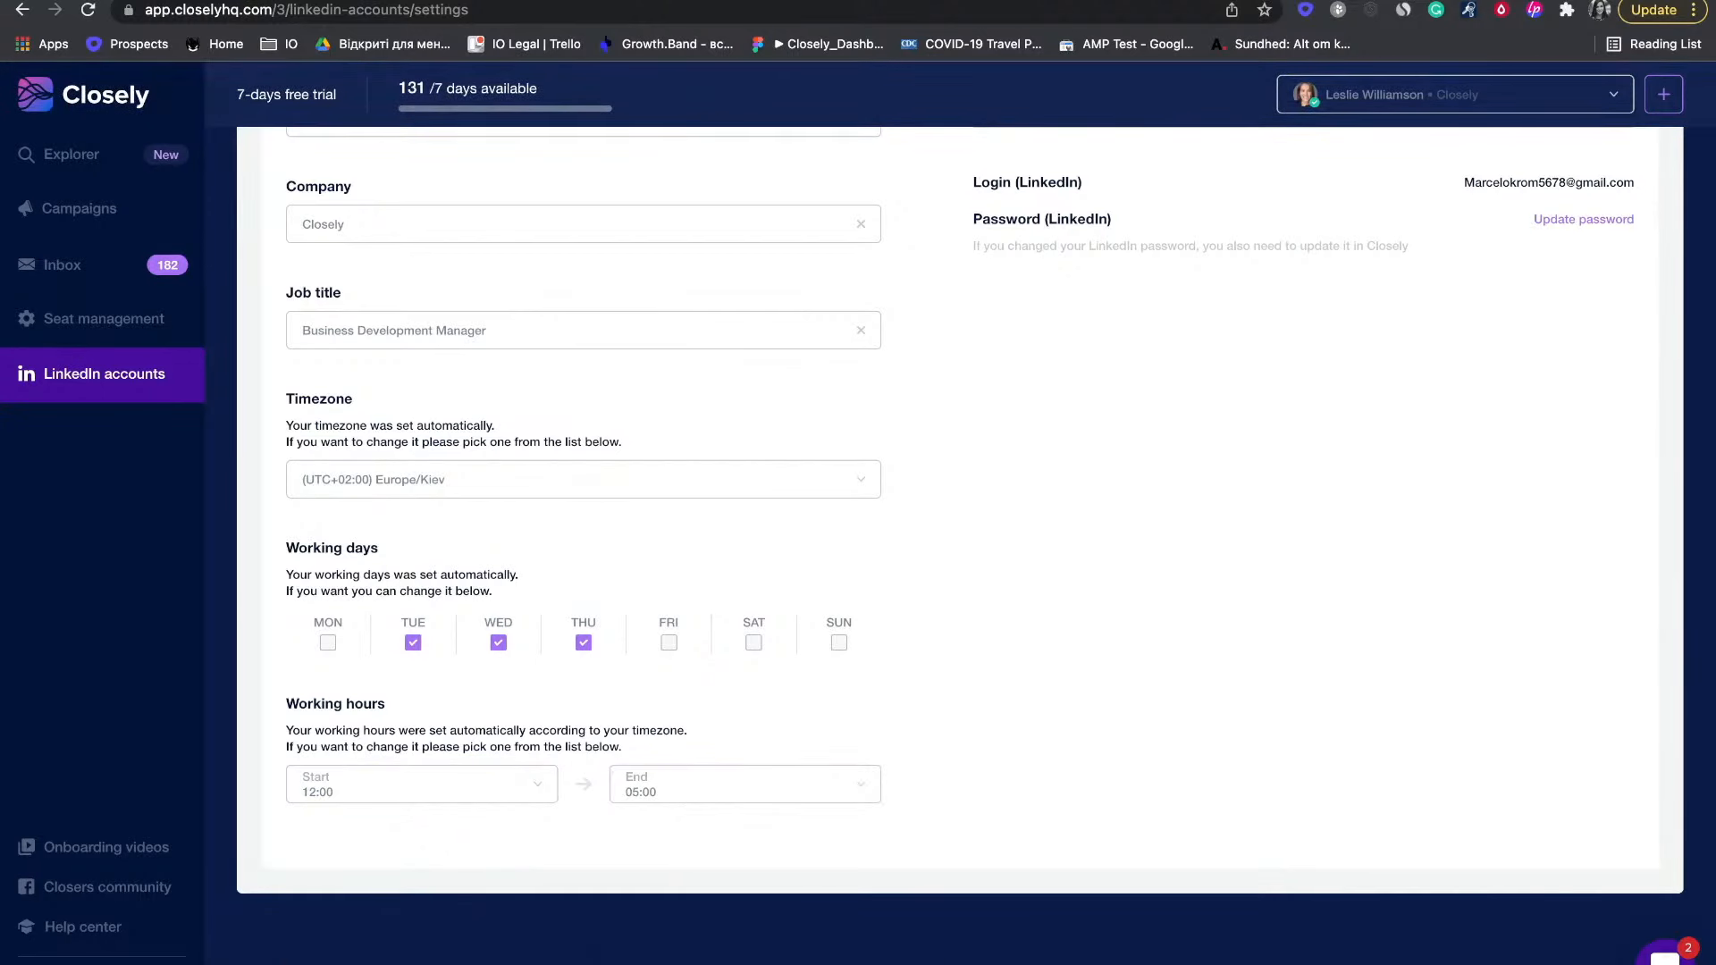
{"action": "scroll", "coordinate": [960, 546], "scroll_direction": "up", "scroll_amount": 3}
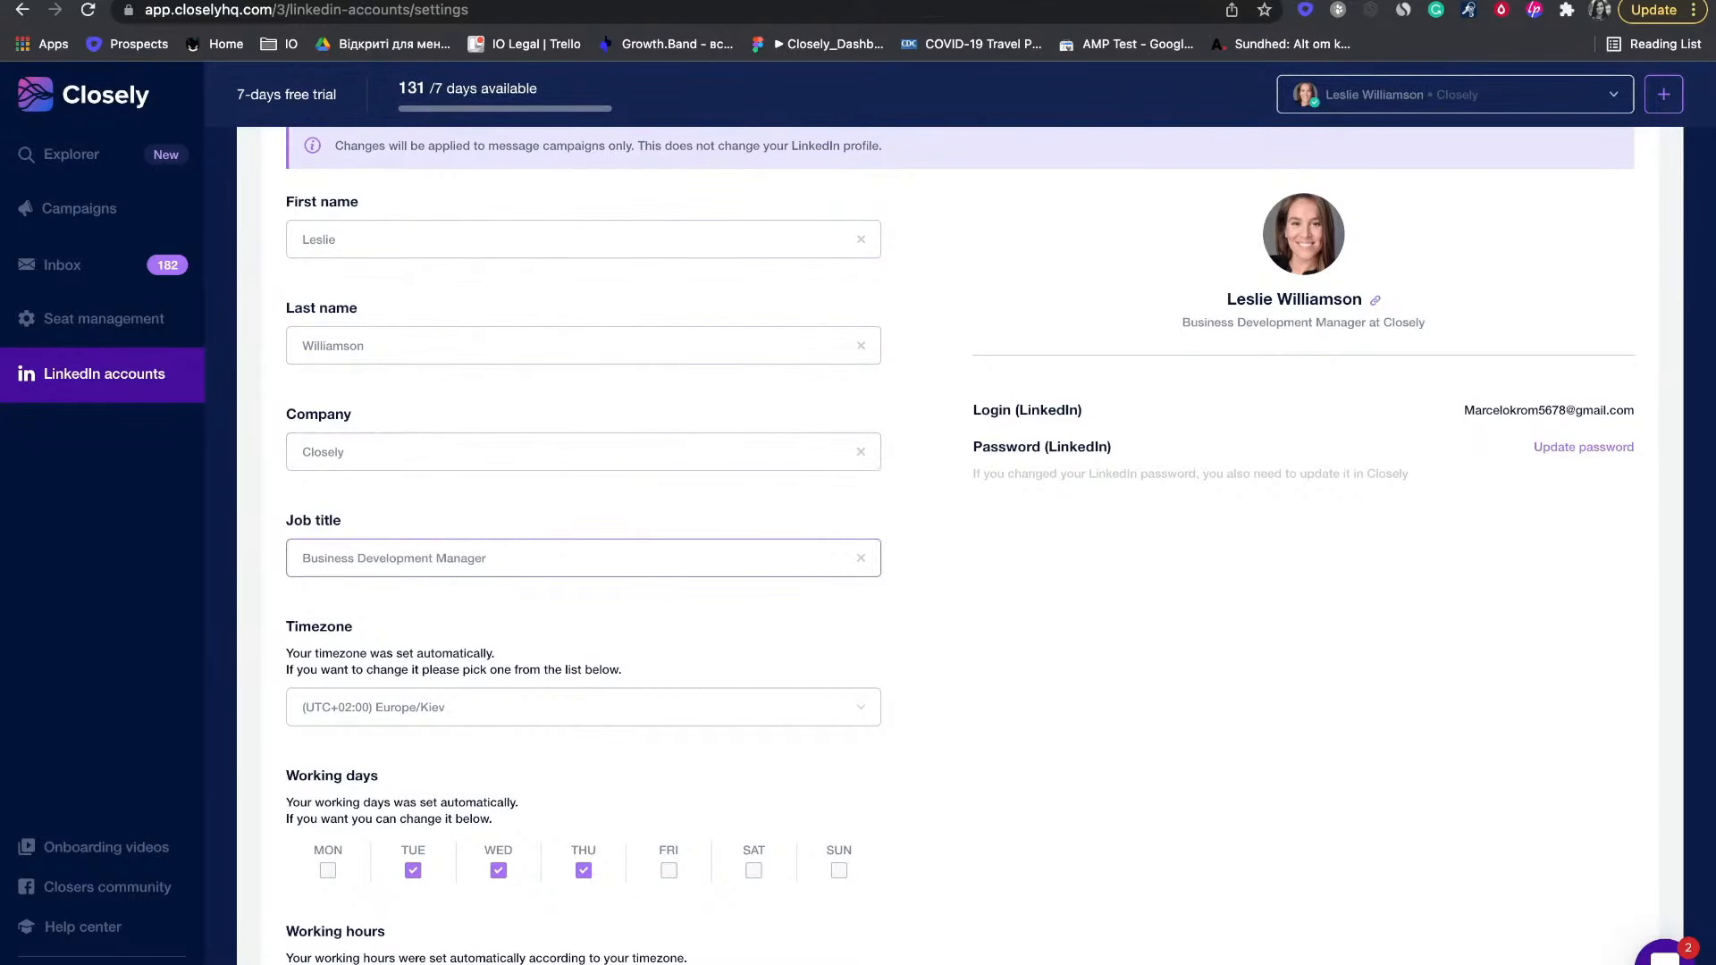
{"action": "scroll", "coordinate": [983, 545], "scroll_direction": "up", "scroll_amount": 3}
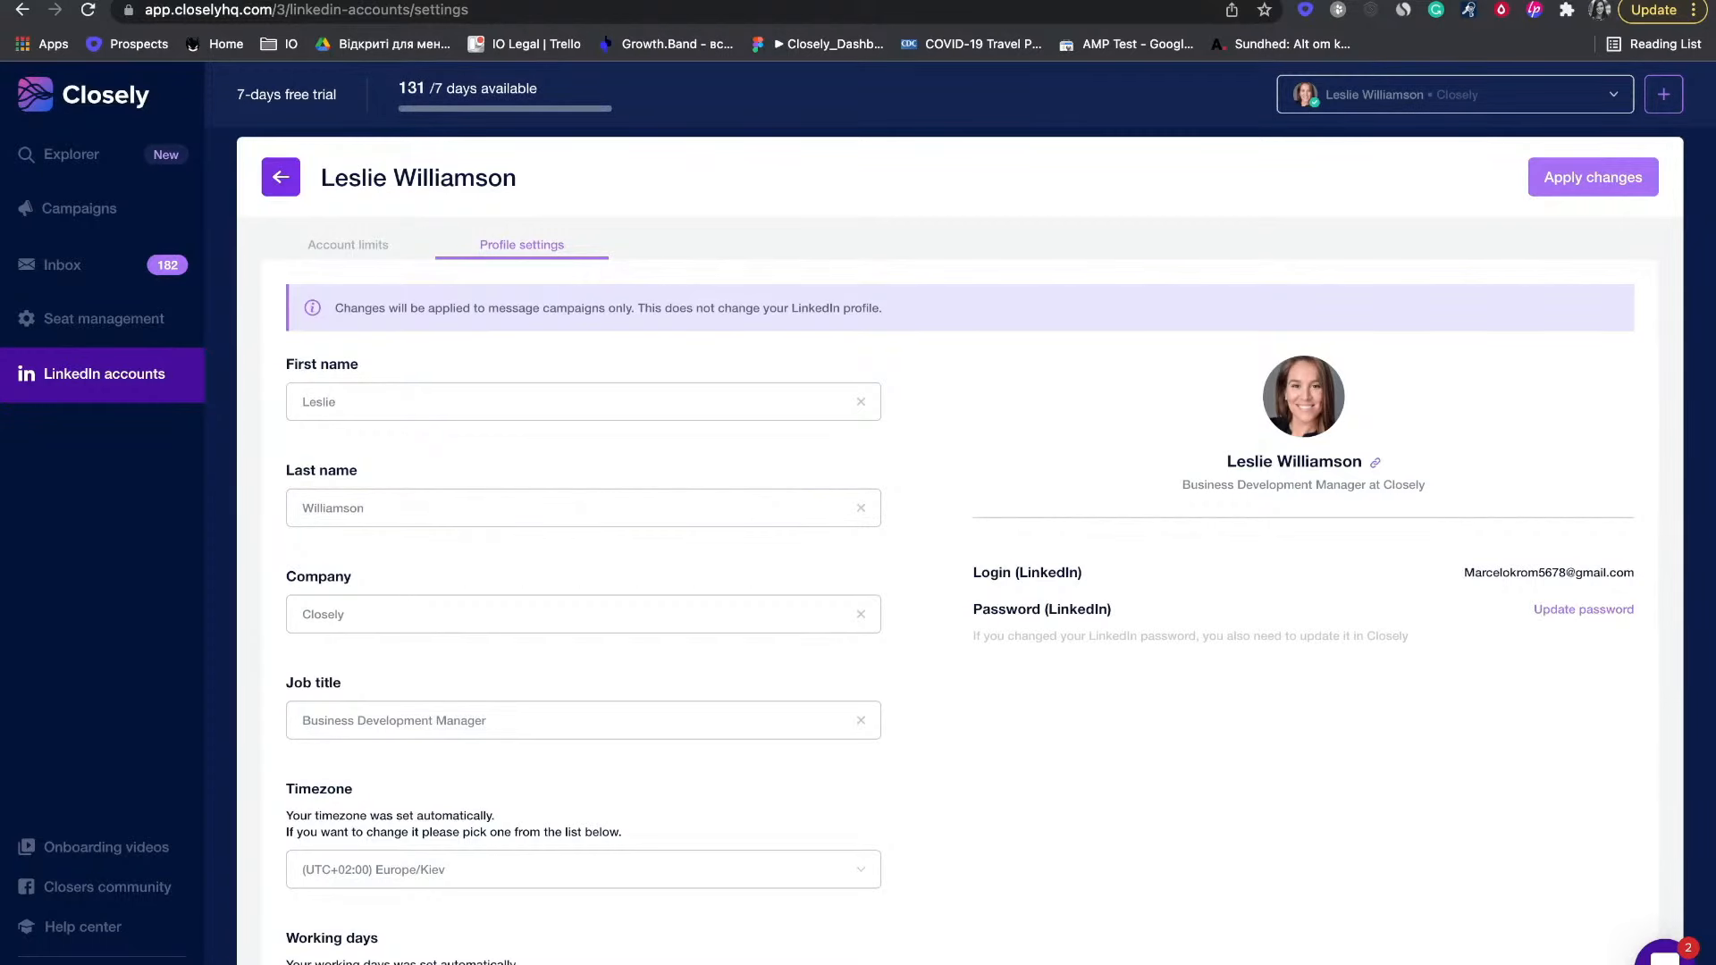
{"action": "left_click", "coordinate": [281, 177]}
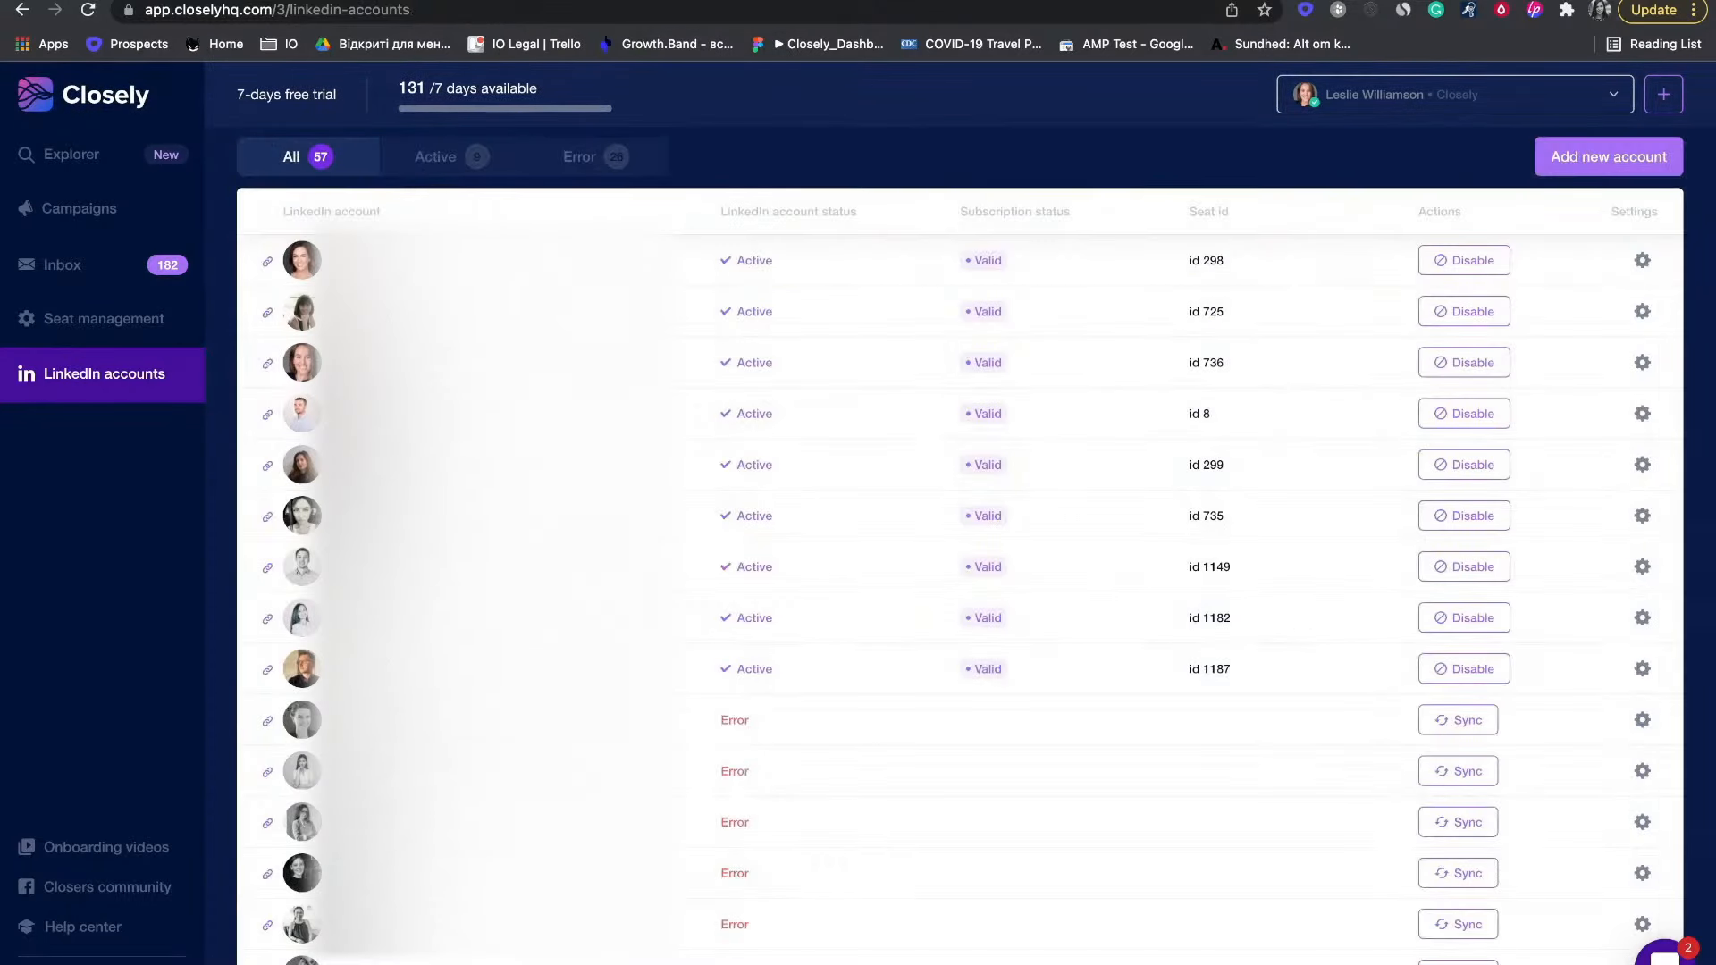
- Start a new campaign of the type "Connection request + follow-up messages"
{"action": "left_click", "coordinate": [79, 209]}
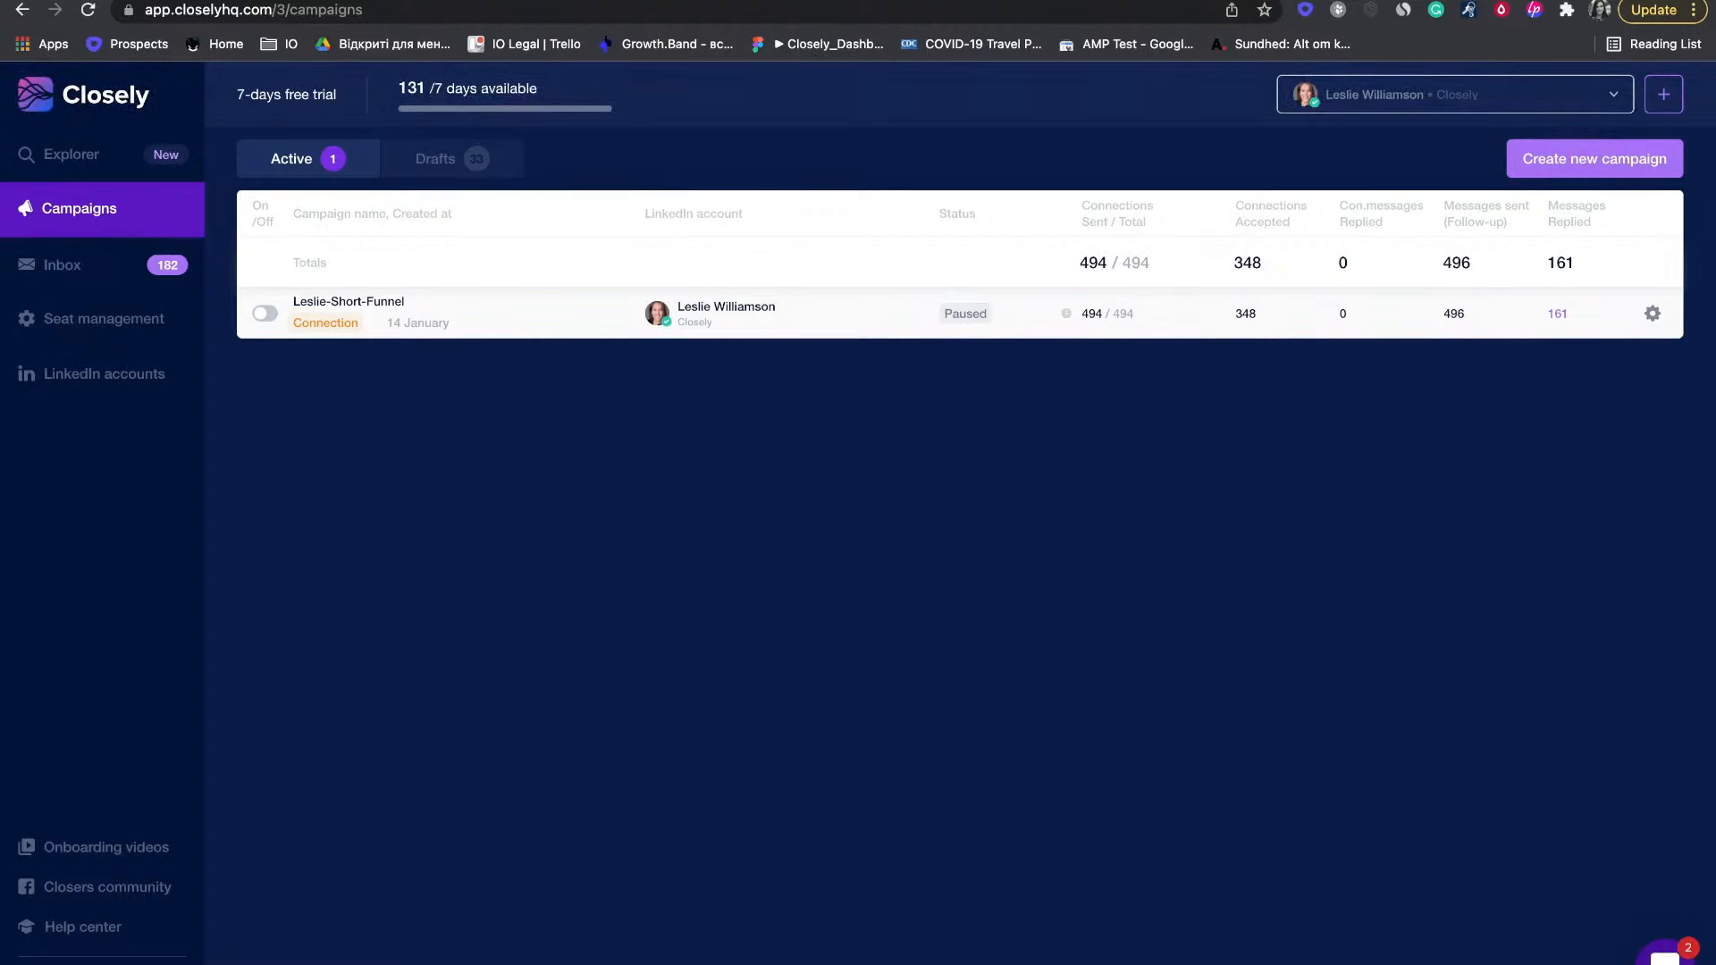
{"action": "left_click", "coordinate": [1595, 158]}
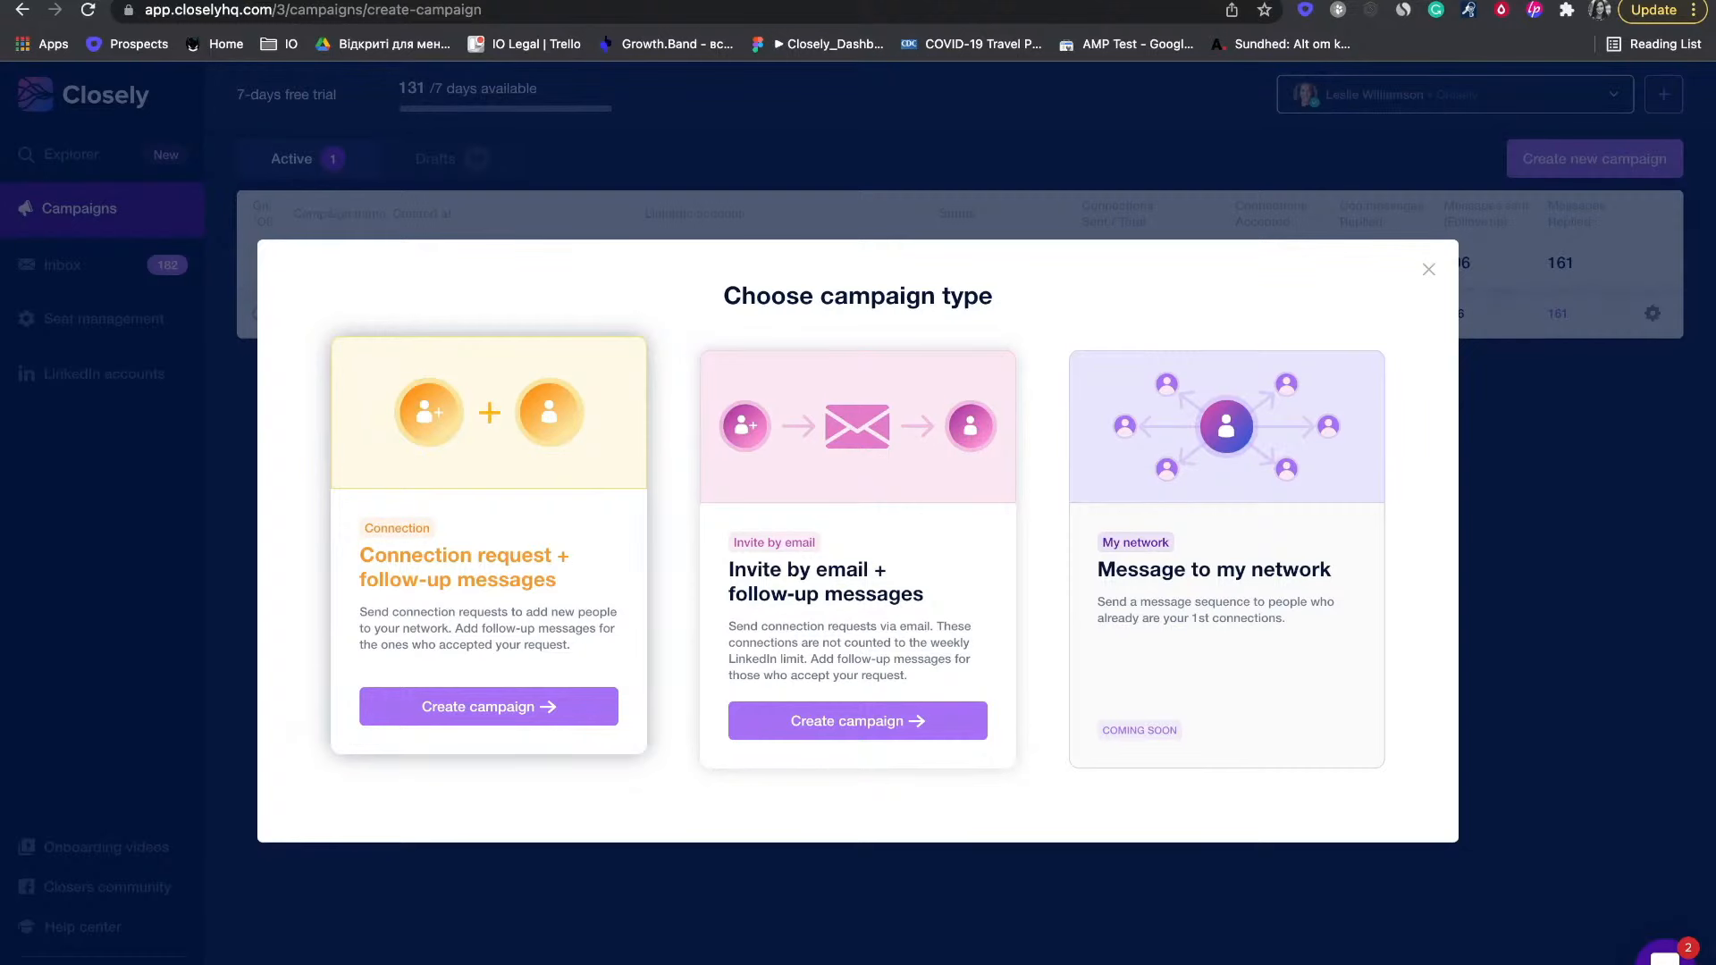
{"action": "left_click", "coordinate": [489, 707]}
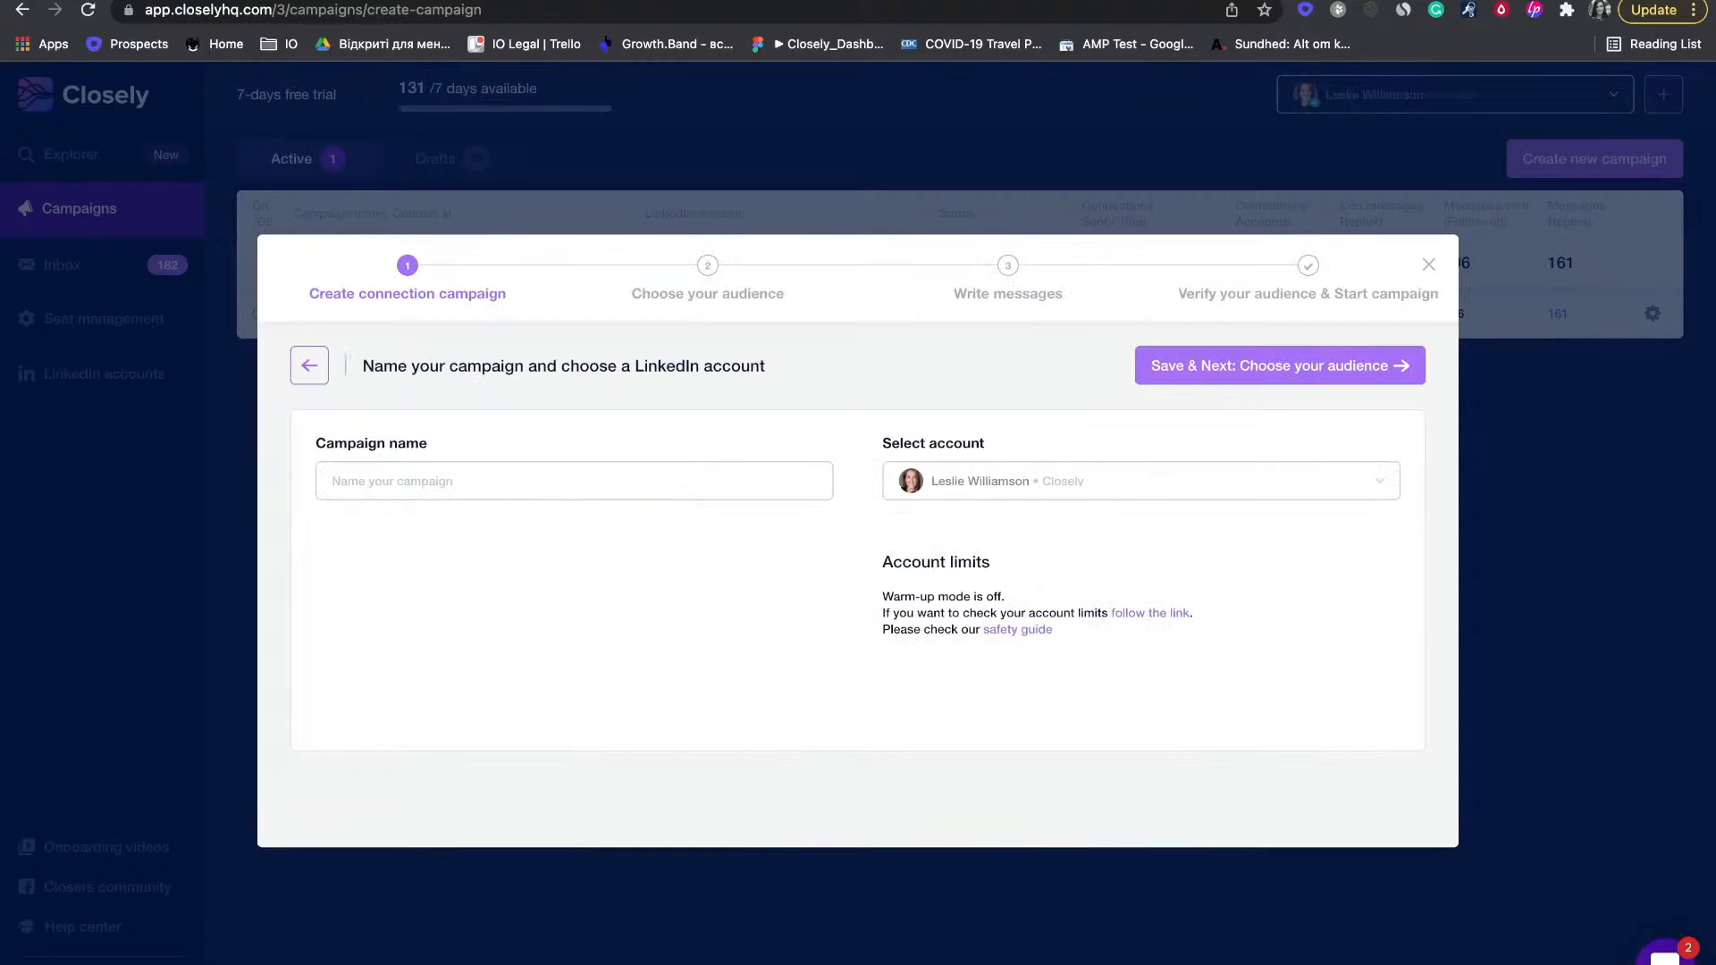
- Name the campaign "test 2", keep the preselected LinkedIn account and continue to choosing the audience
{"action": "left_click", "coordinate": [573, 481]}
{"action": "type", "text": "test 2"}
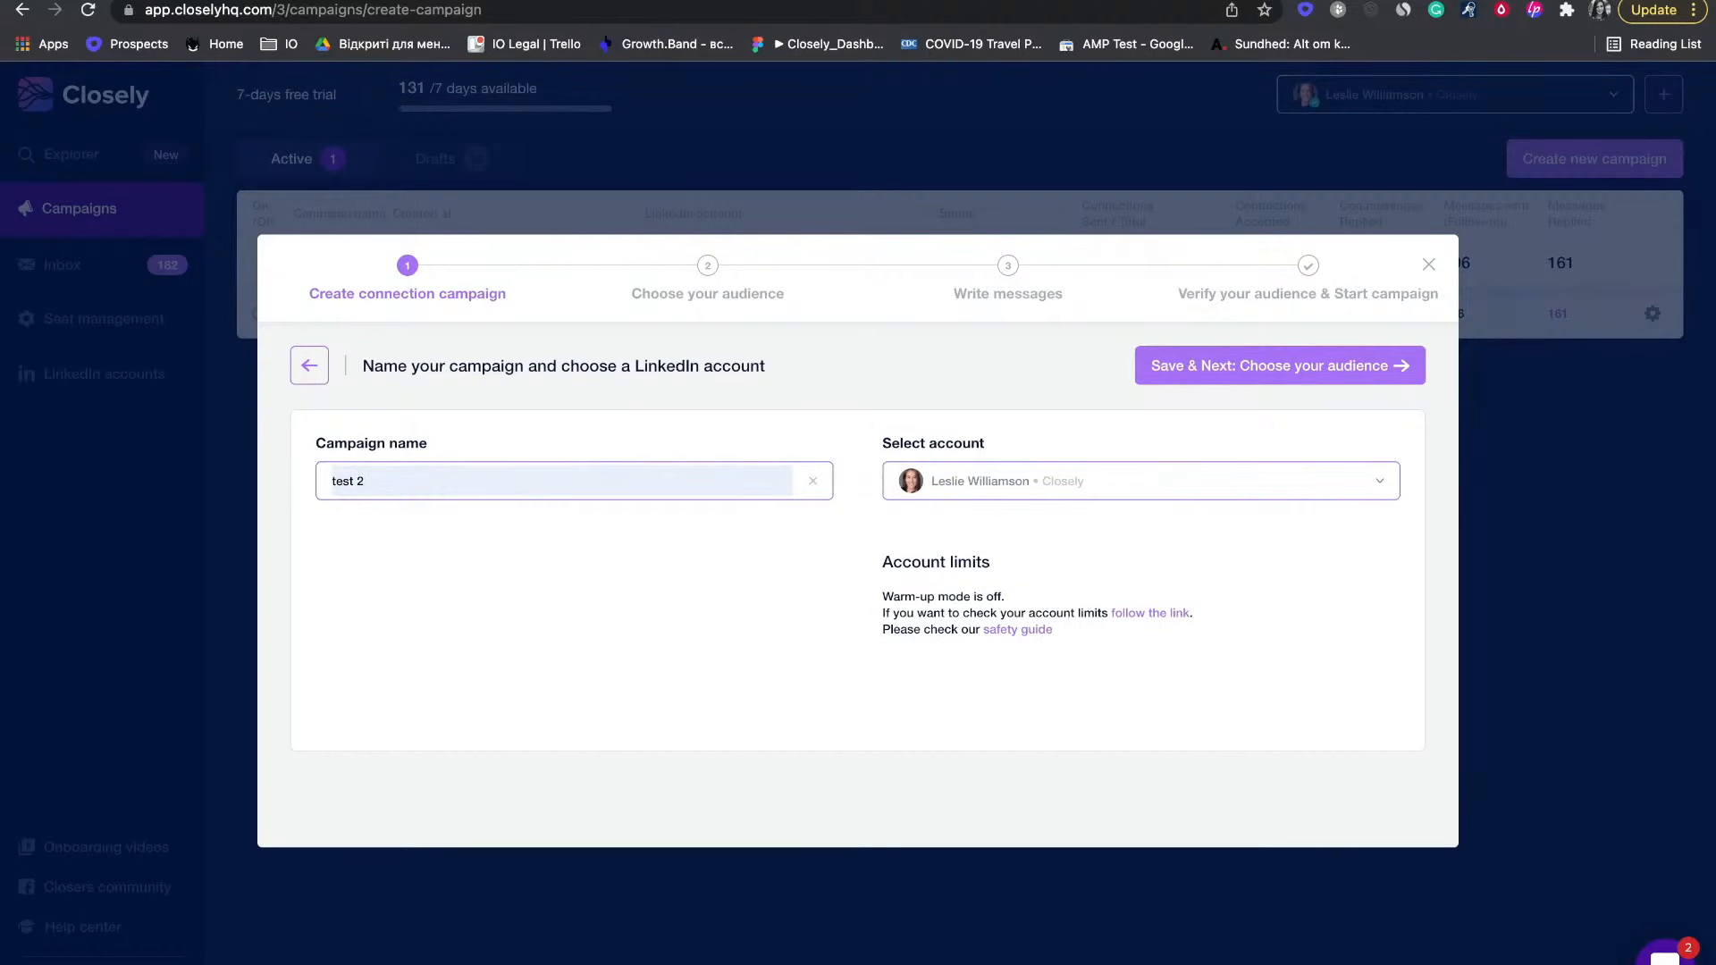
{"action": "left_click", "coordinate": [1142, 481]}
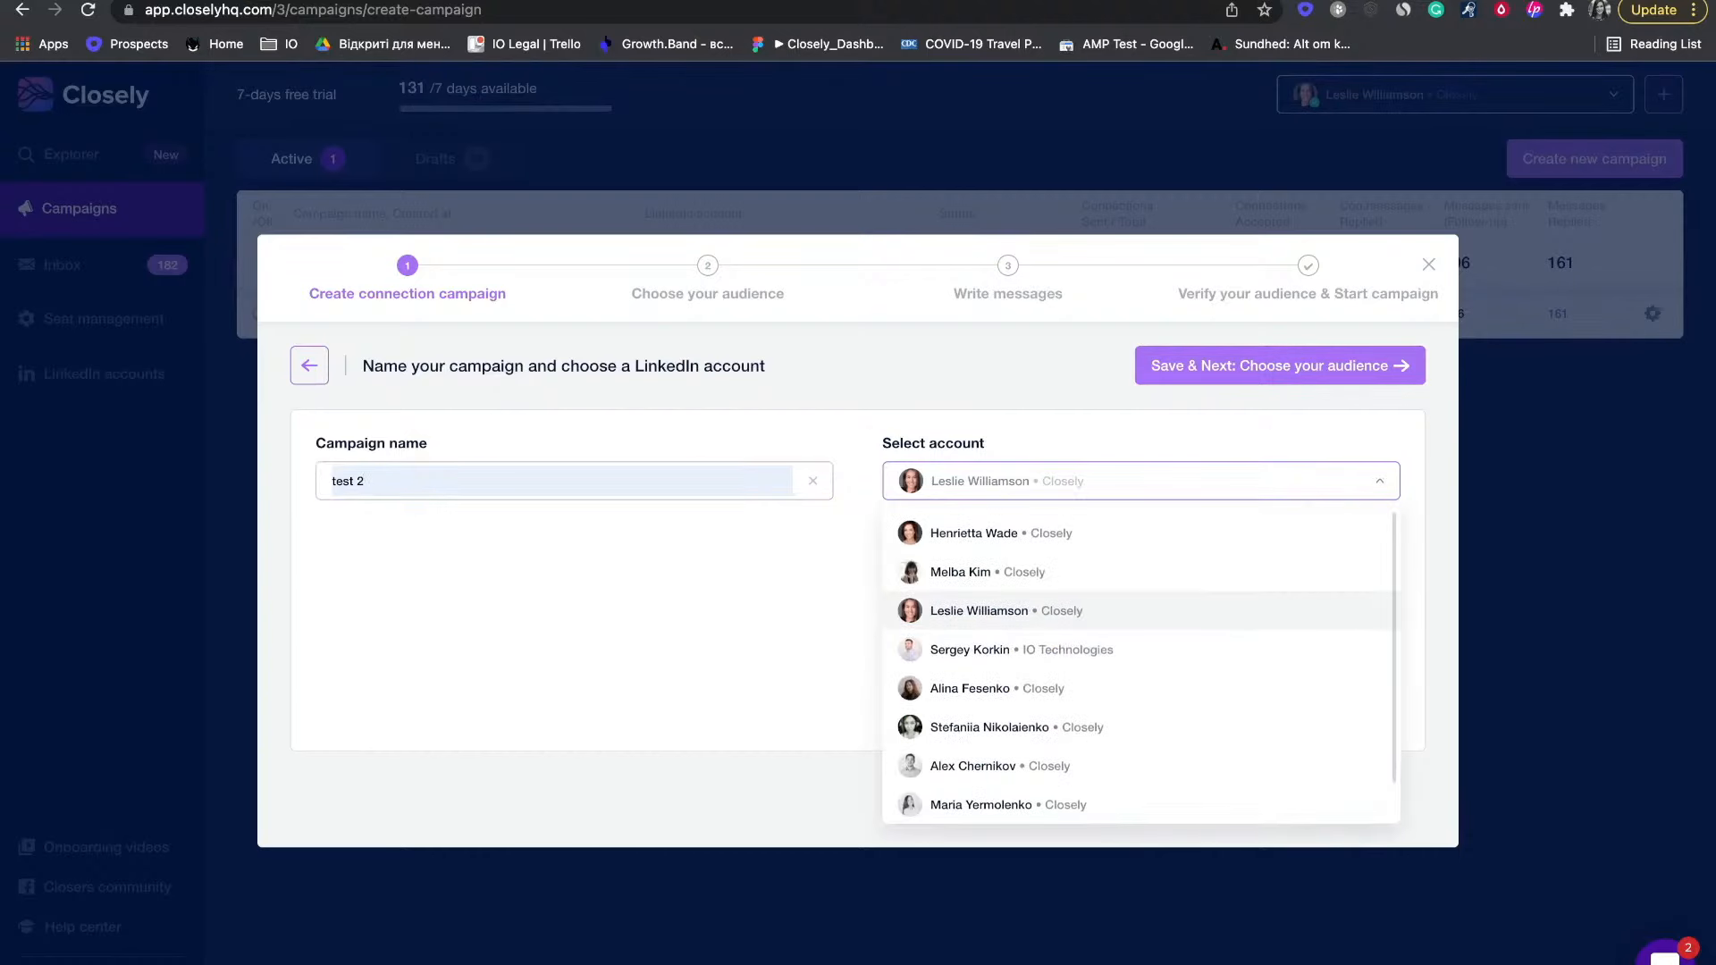
{"action": "left_click", "coordinate": [1153, 429]}
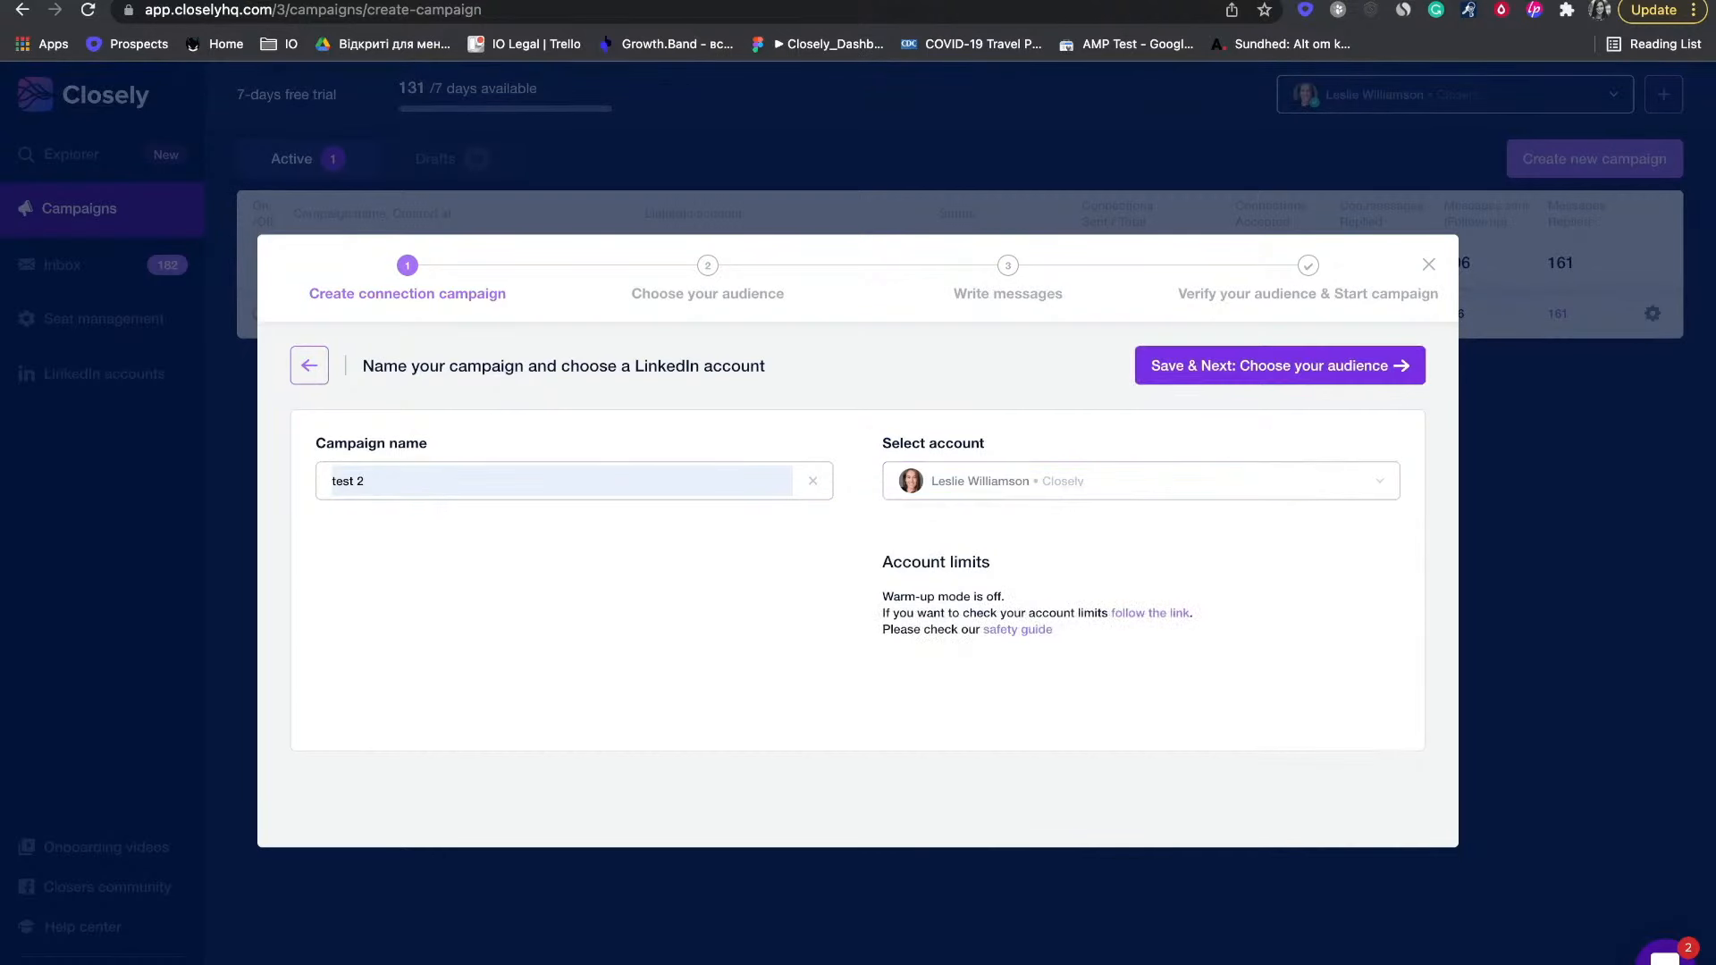
{"action": "left_click", "coordinate": [1280, 366]}
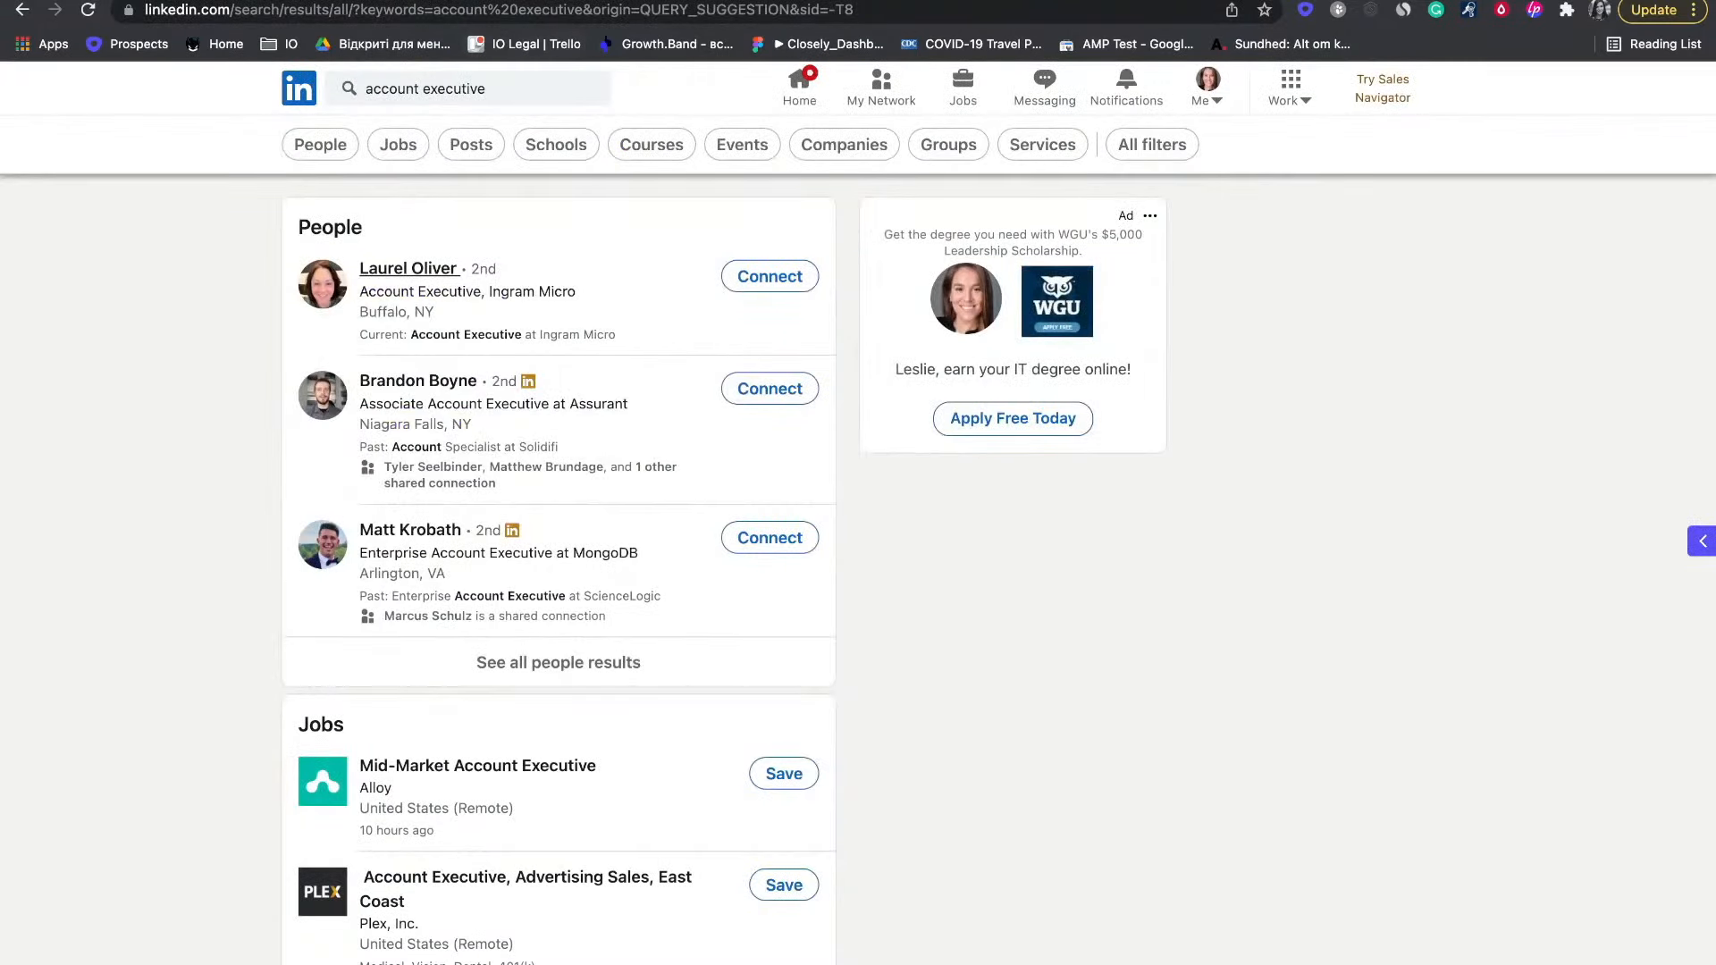
- On LinkedIn, search for "account executive" and show only the people results
{"action": "left_click", "coordinate": [500, 89]}
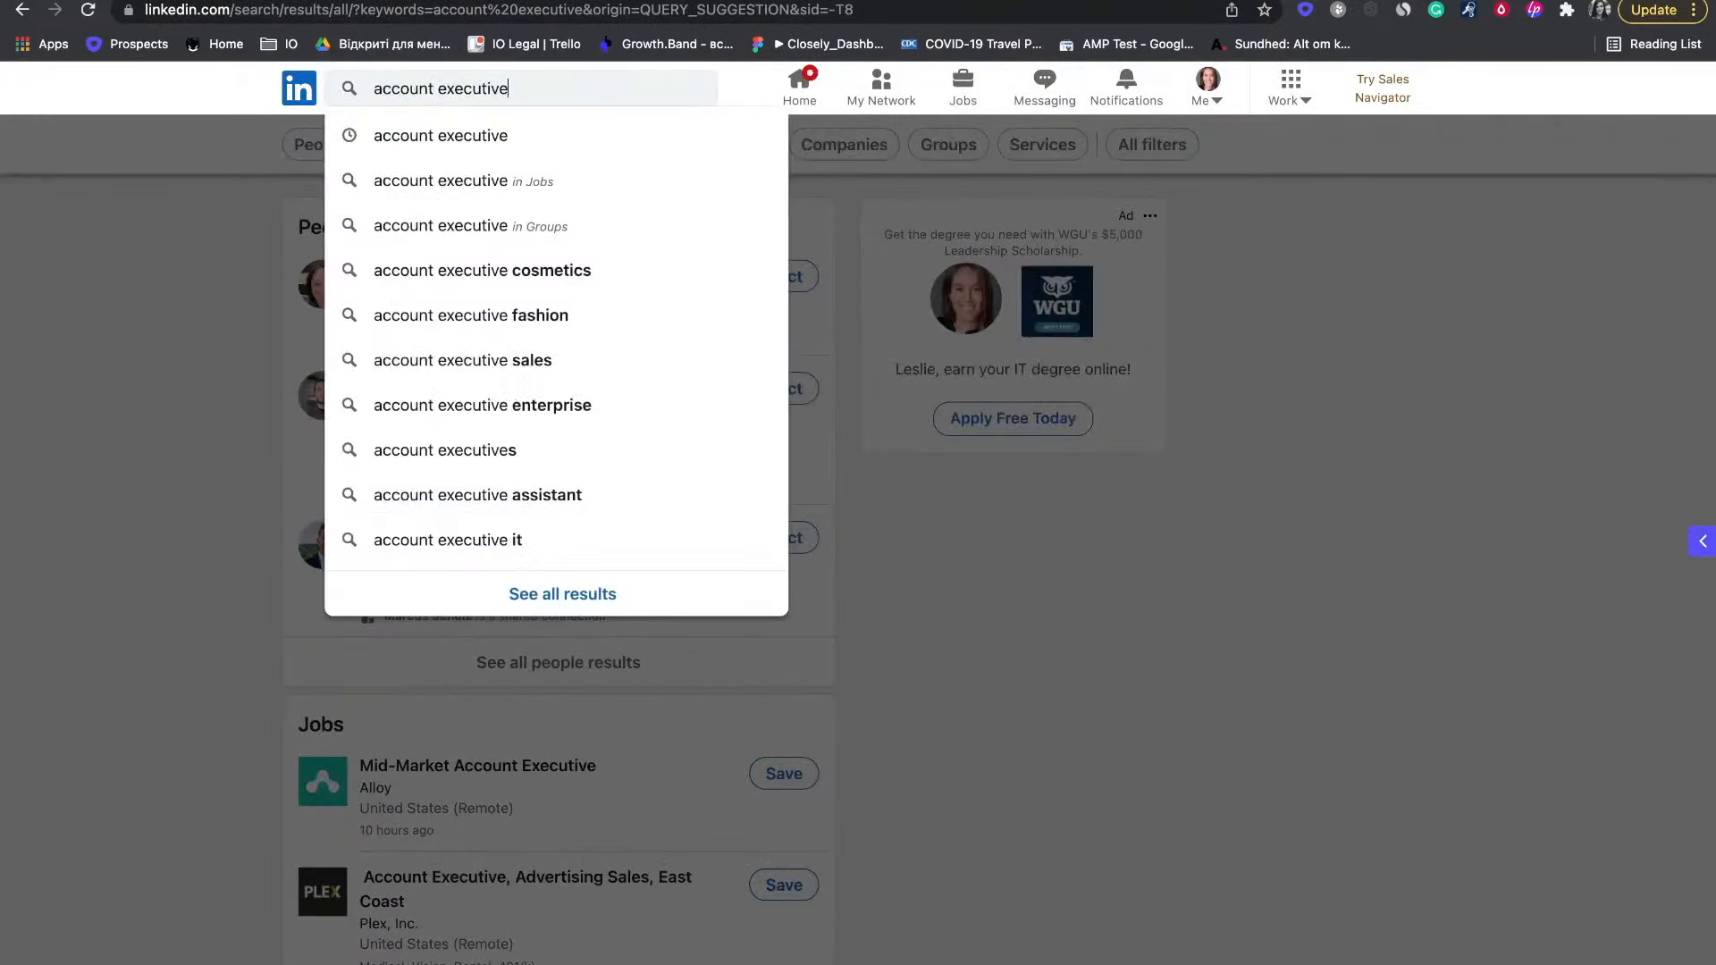
{"action": "key", "text": "Down"}
{"action": "key", "text": "Return"}
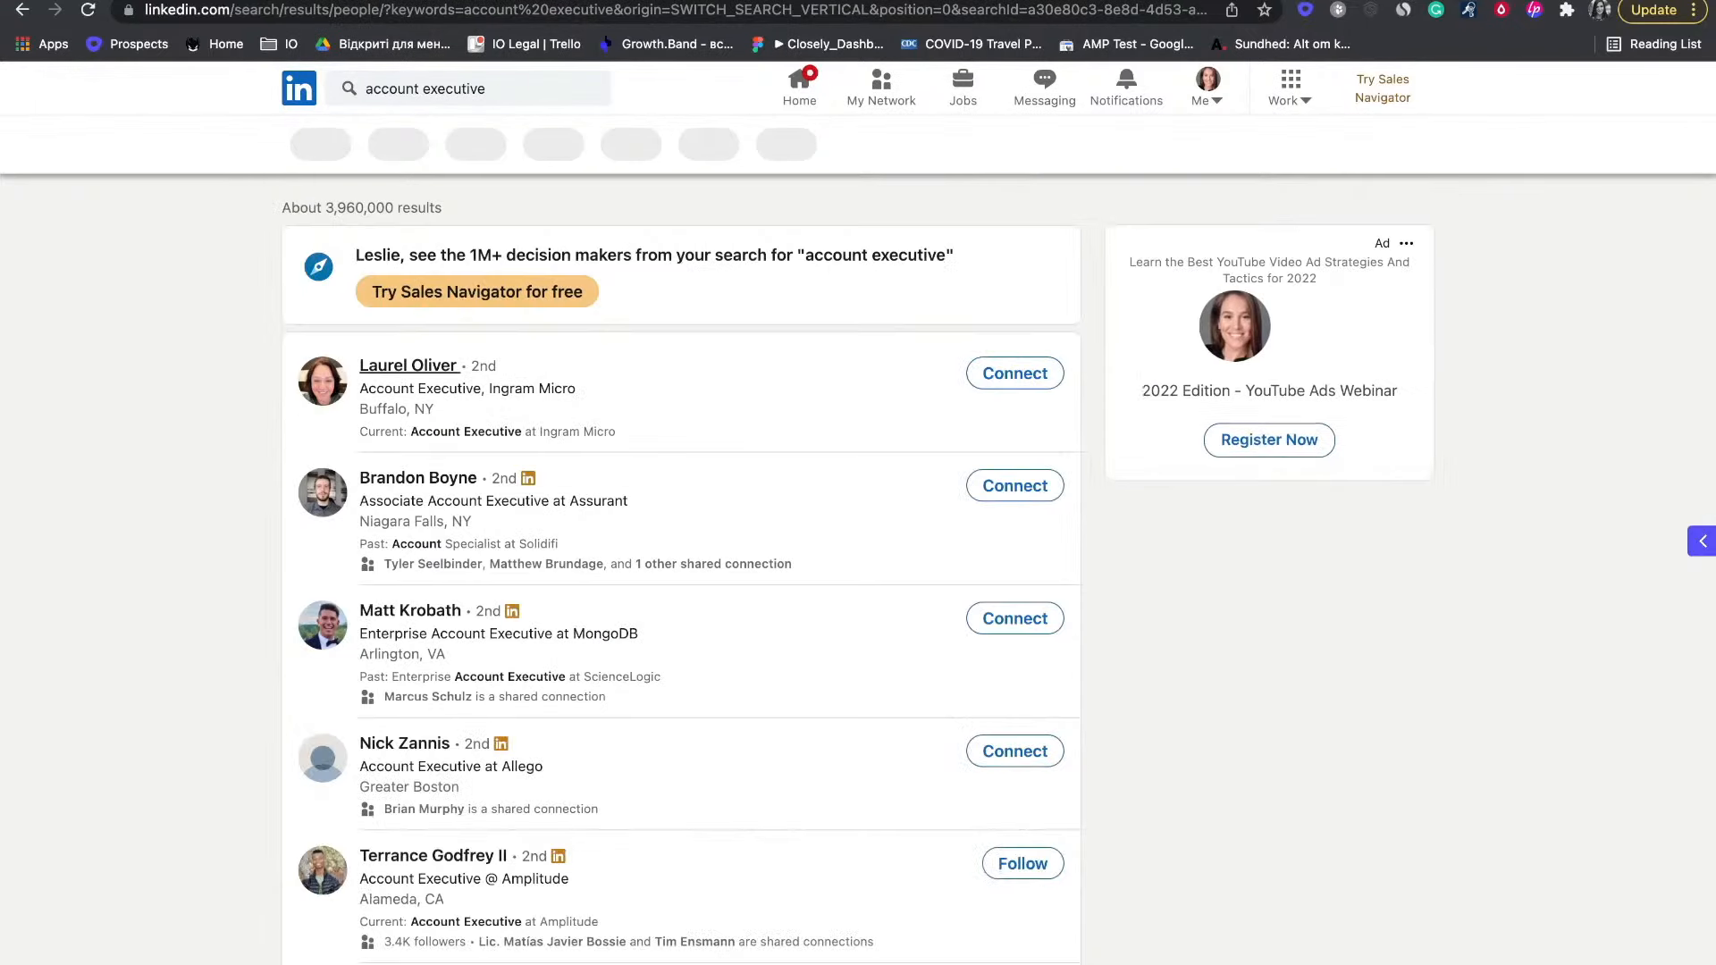
- Filter the people search by 2nd connections, location United States and current company Google
{"action": "left_click", "coordinate": [918, 144]}
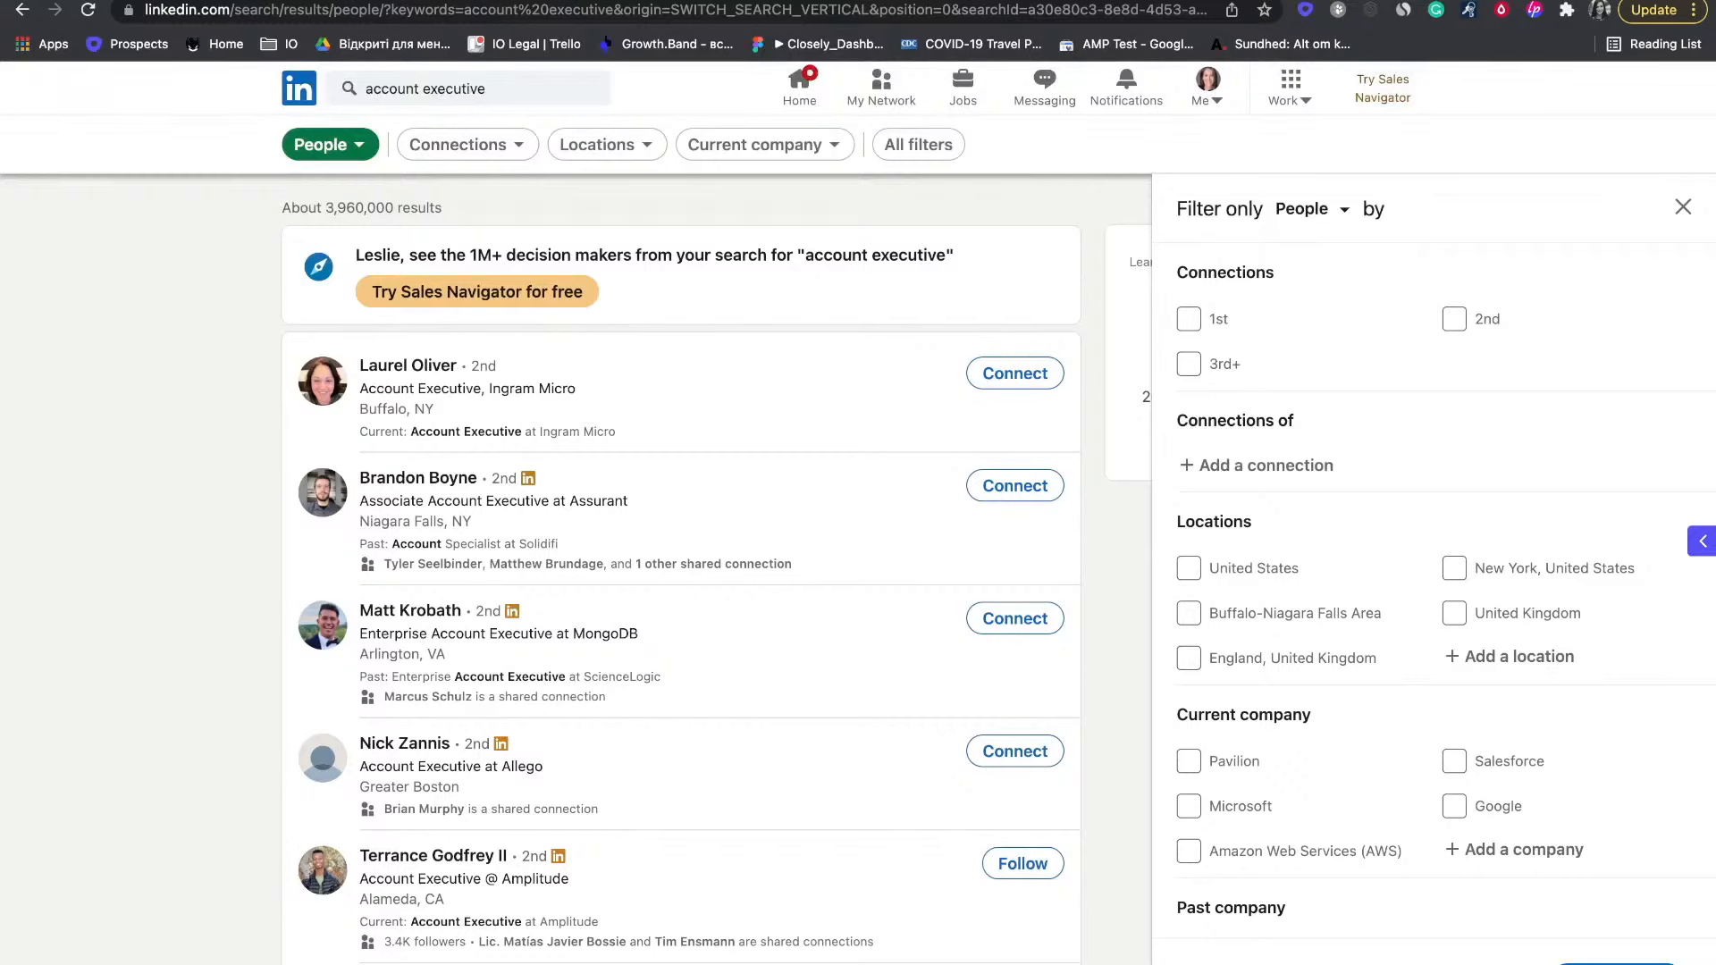
{"action": "left_click", "coordinate": [1454, 319]}
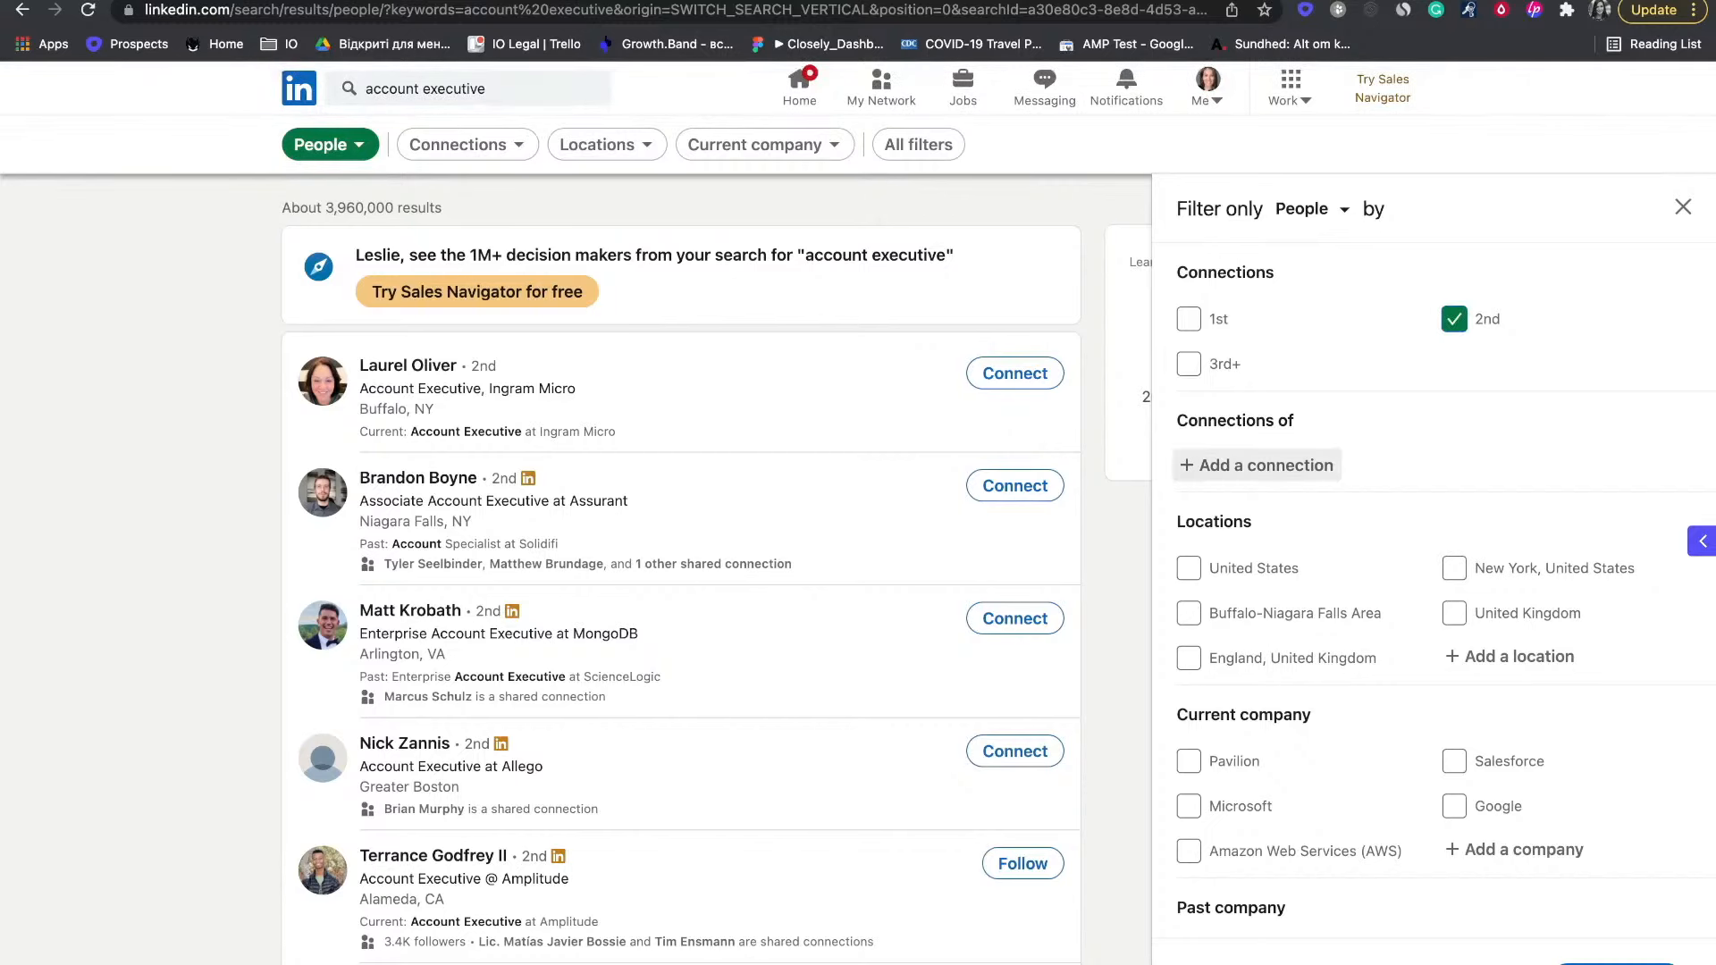
{"action": "left_click", "coordinate": [1189, 568]}
{"action": "scroll", "coordinate": [1189, 563], "scroll_direction": "down", "scroll_amount": 1}
{"action": "scroll", "coordinate": [1256, 458], "scroll_direction": "down", "scroll_amount": 3}
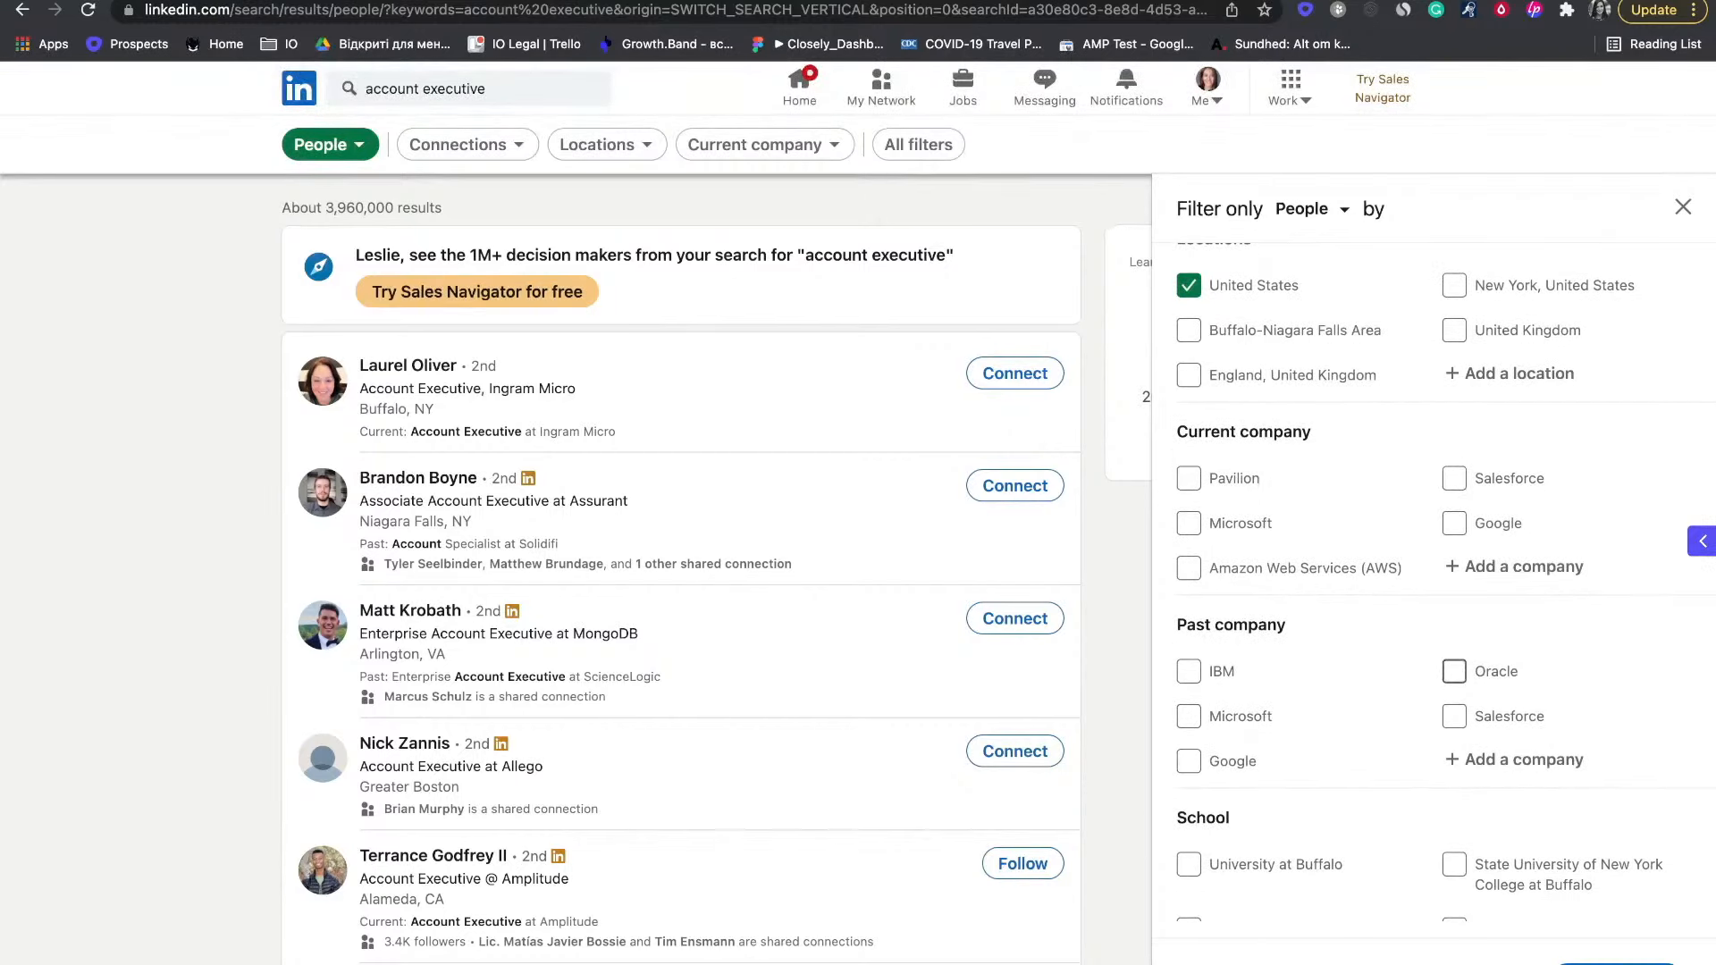
{"action": "left_click", "coordinate": [1454, 523]}
{"action": "scroll", "coordinate": [1256, 465], "scroll_direction": "up", "scroll_amount": 3}
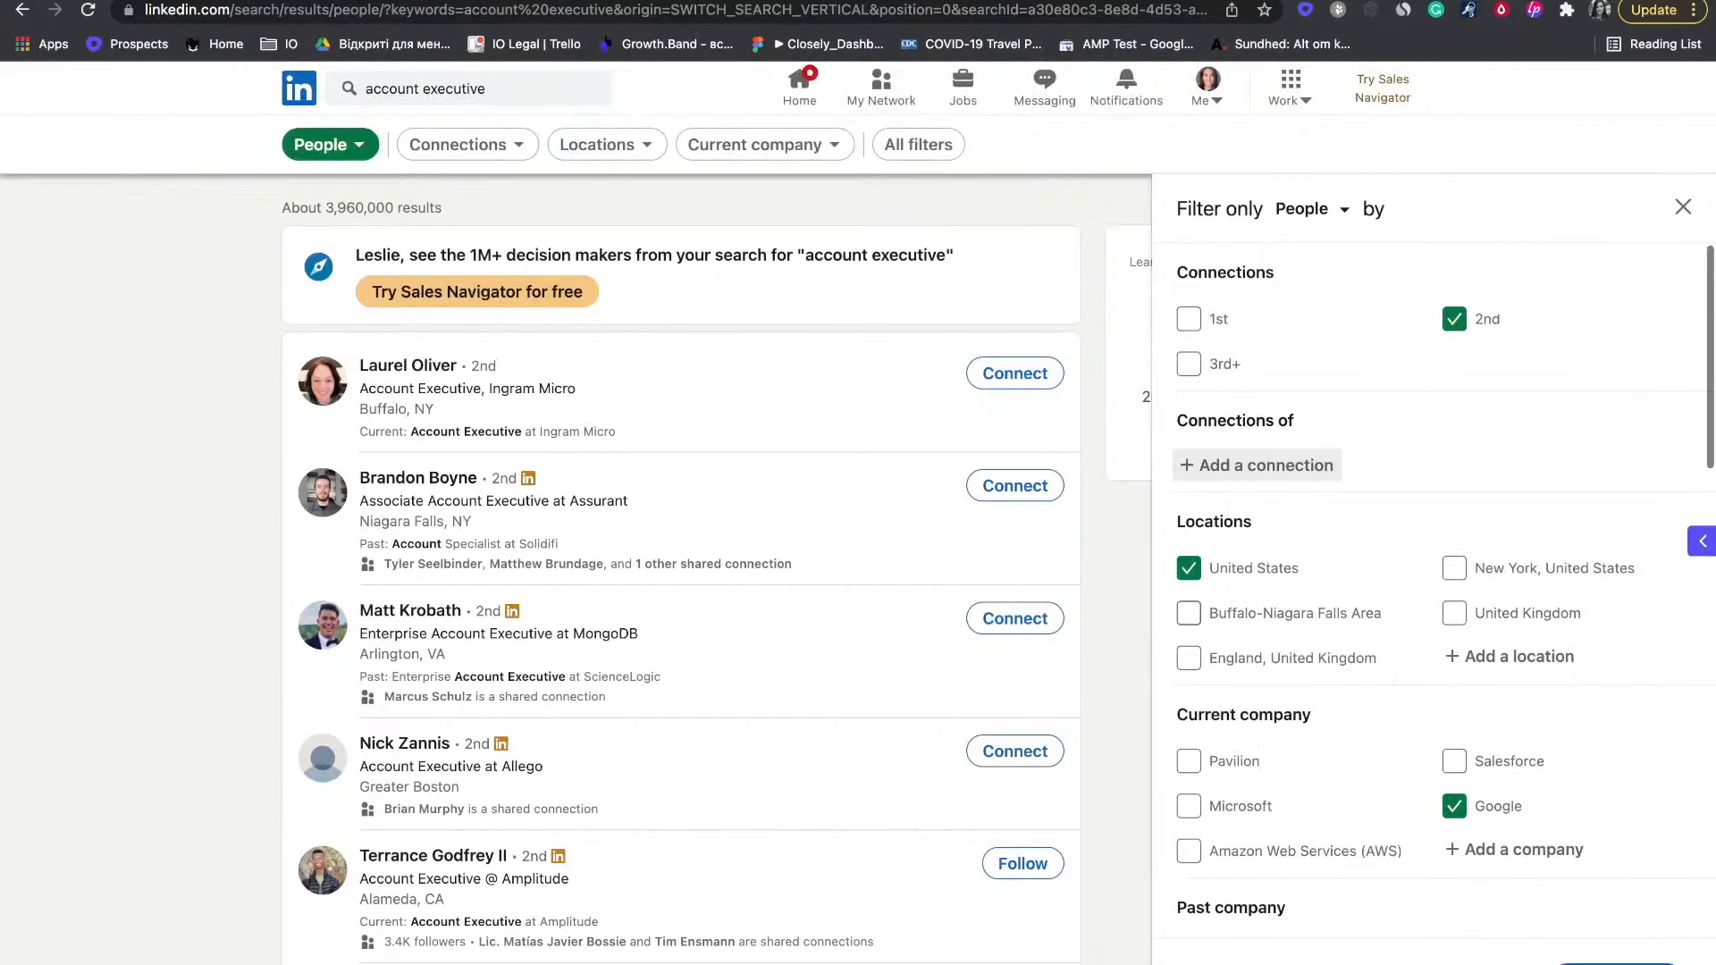
- Add the industry filter Information Technology & Services and apply all filters to the people search
{"action": "scroll", "coordinate": [1256, 465], "scroll_direction": "down", "scroll_amount": 9}
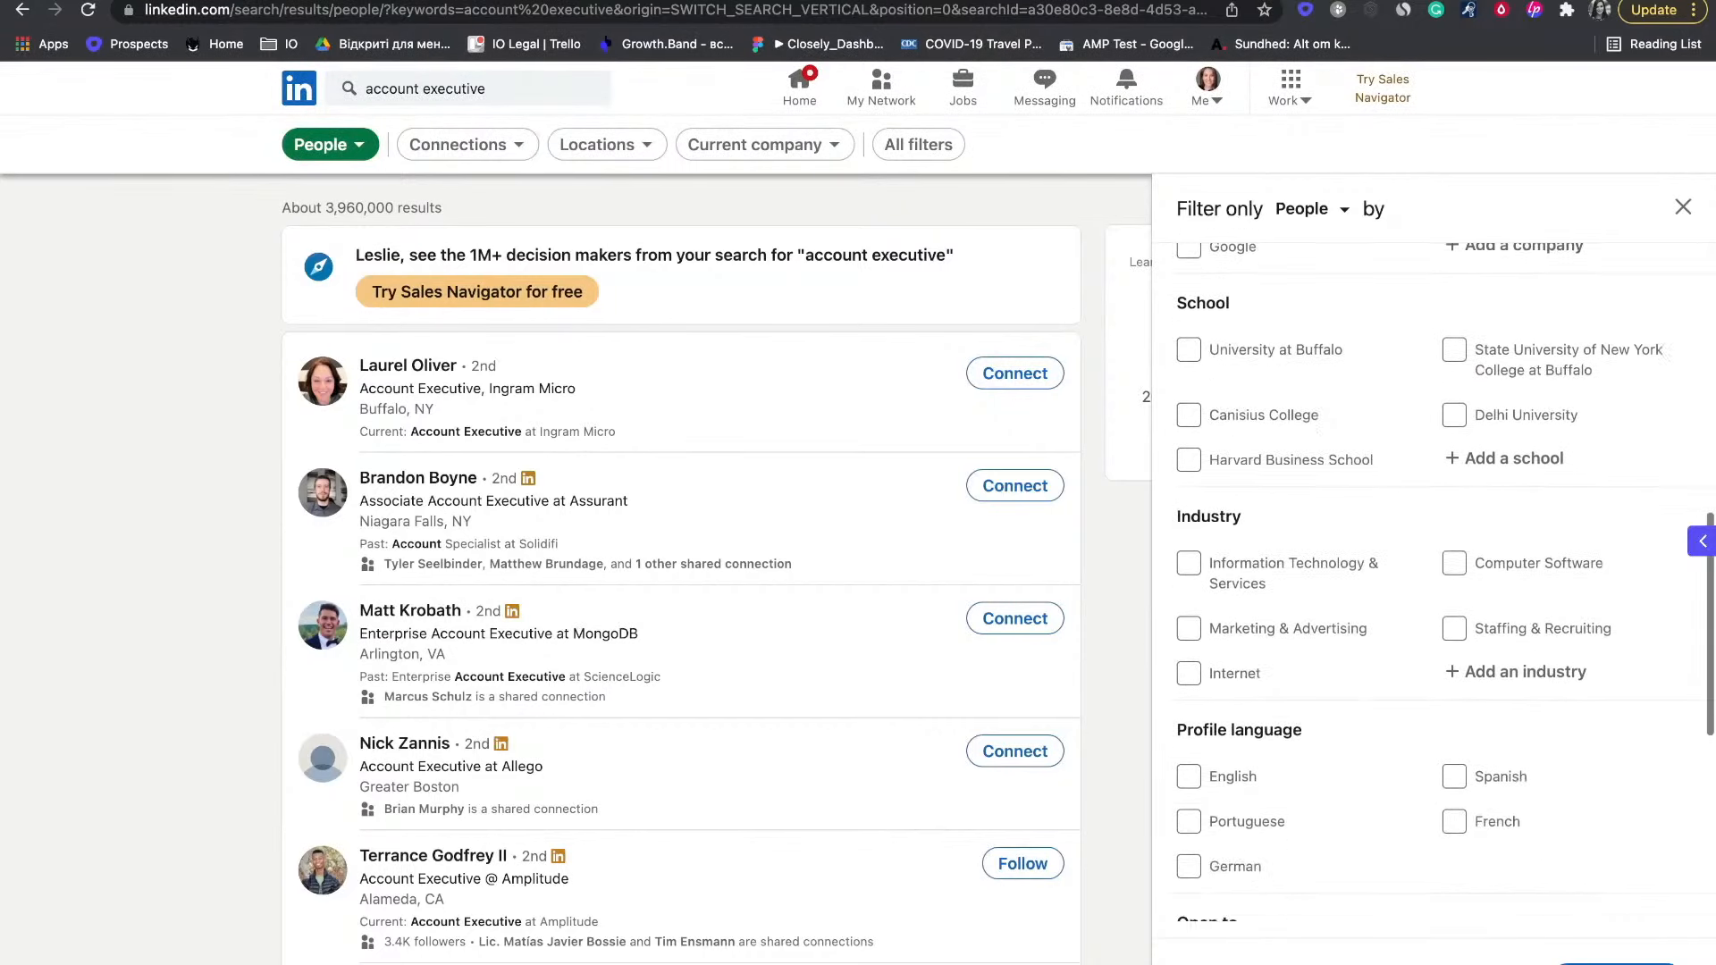
{"action": "scroll", "coordinate": [1446, 582], "scroll_direction": "up", "scroll_amount": 10}
{"action": "scroll", "coordinate": [1445, 582], "scroll_direction": "down", "scroll_amount": 4}
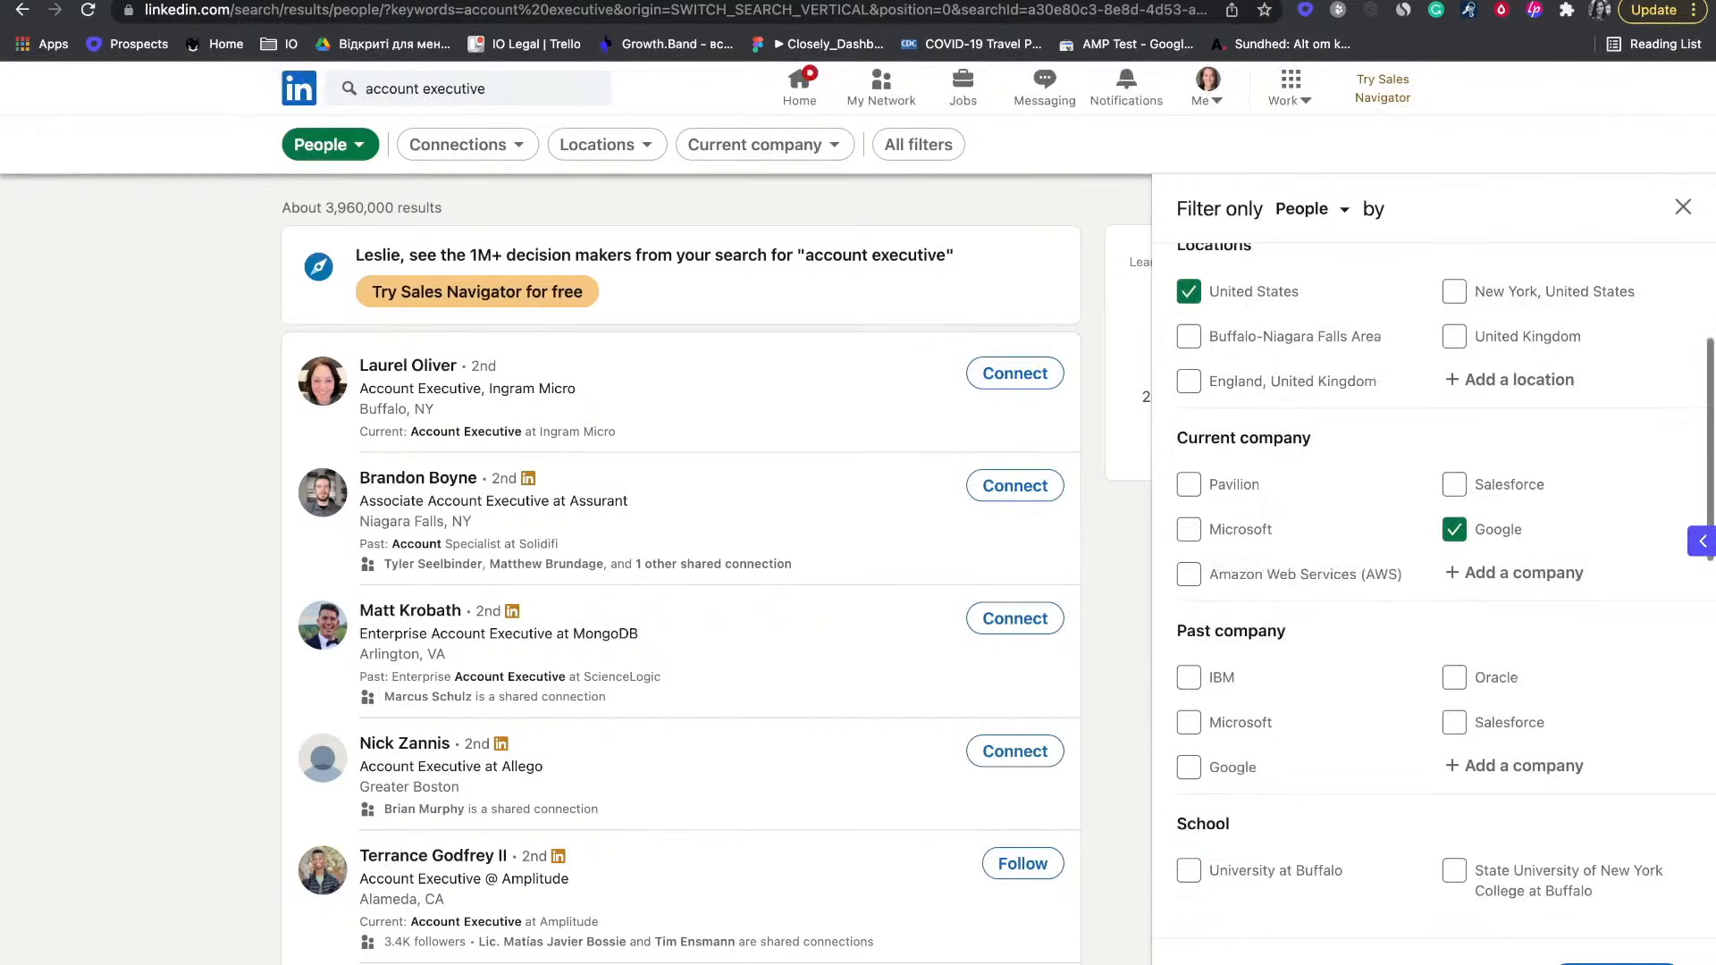
{"action": "scroll", "coordinate": [1445, 582], "scroll_direction": "down", "scroll_amount": 8}
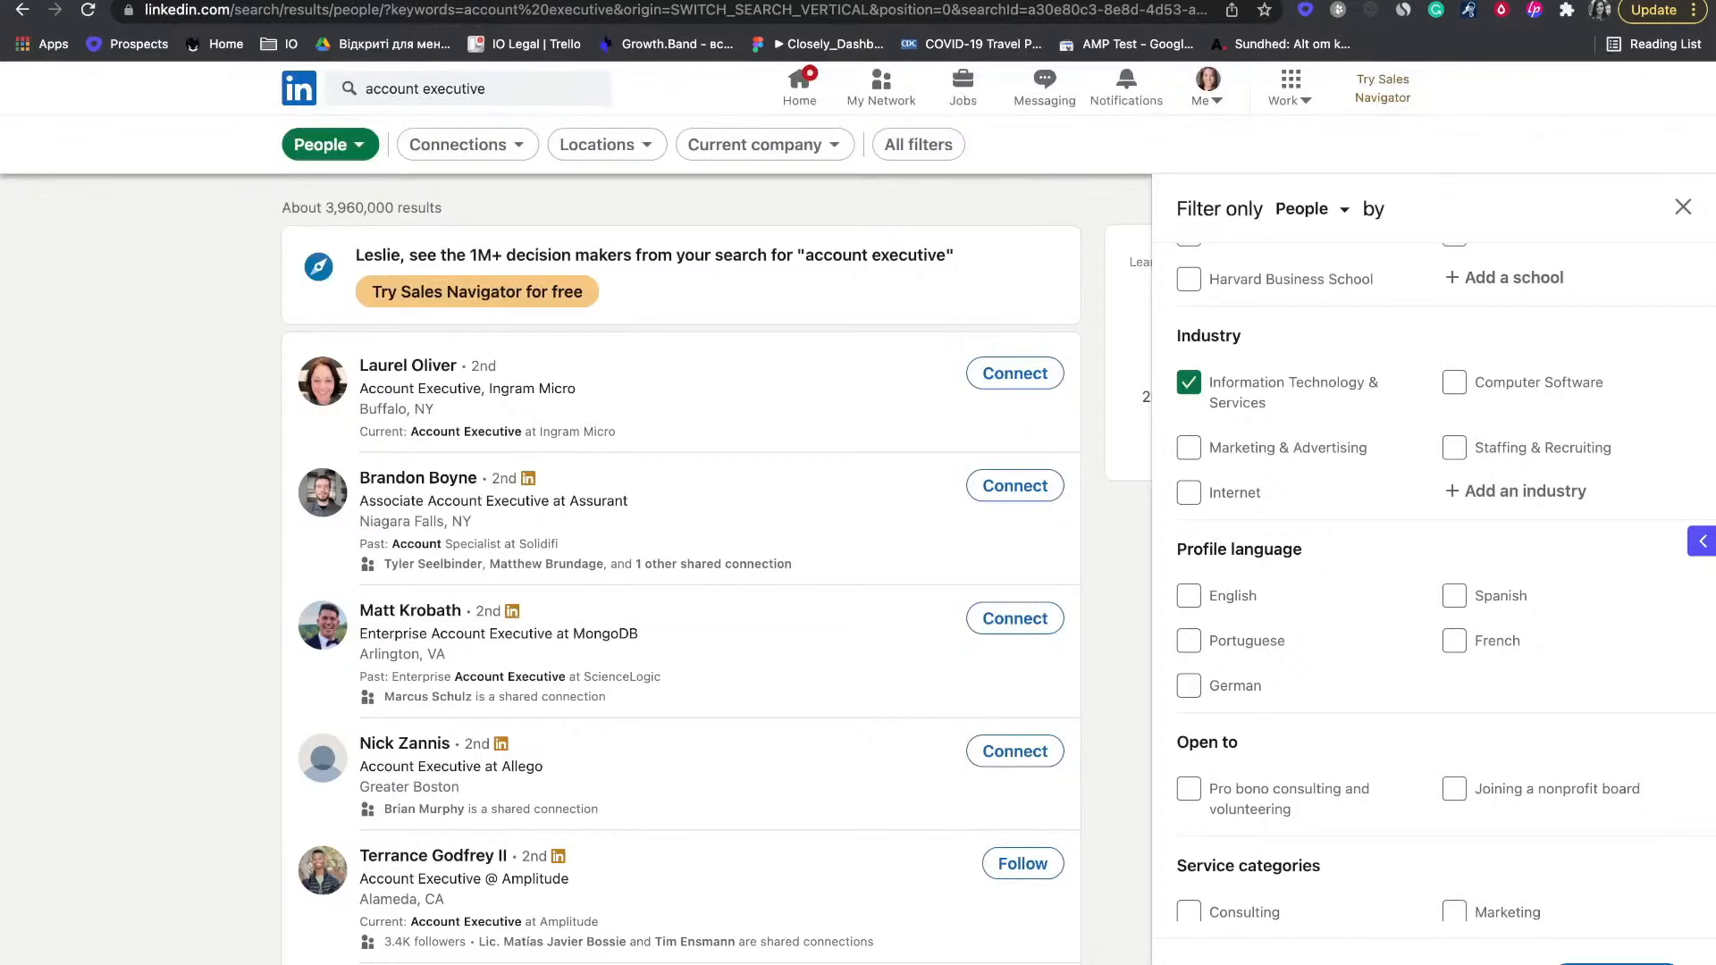
{"action": "left_click", "coordinate": [1616, 964]}
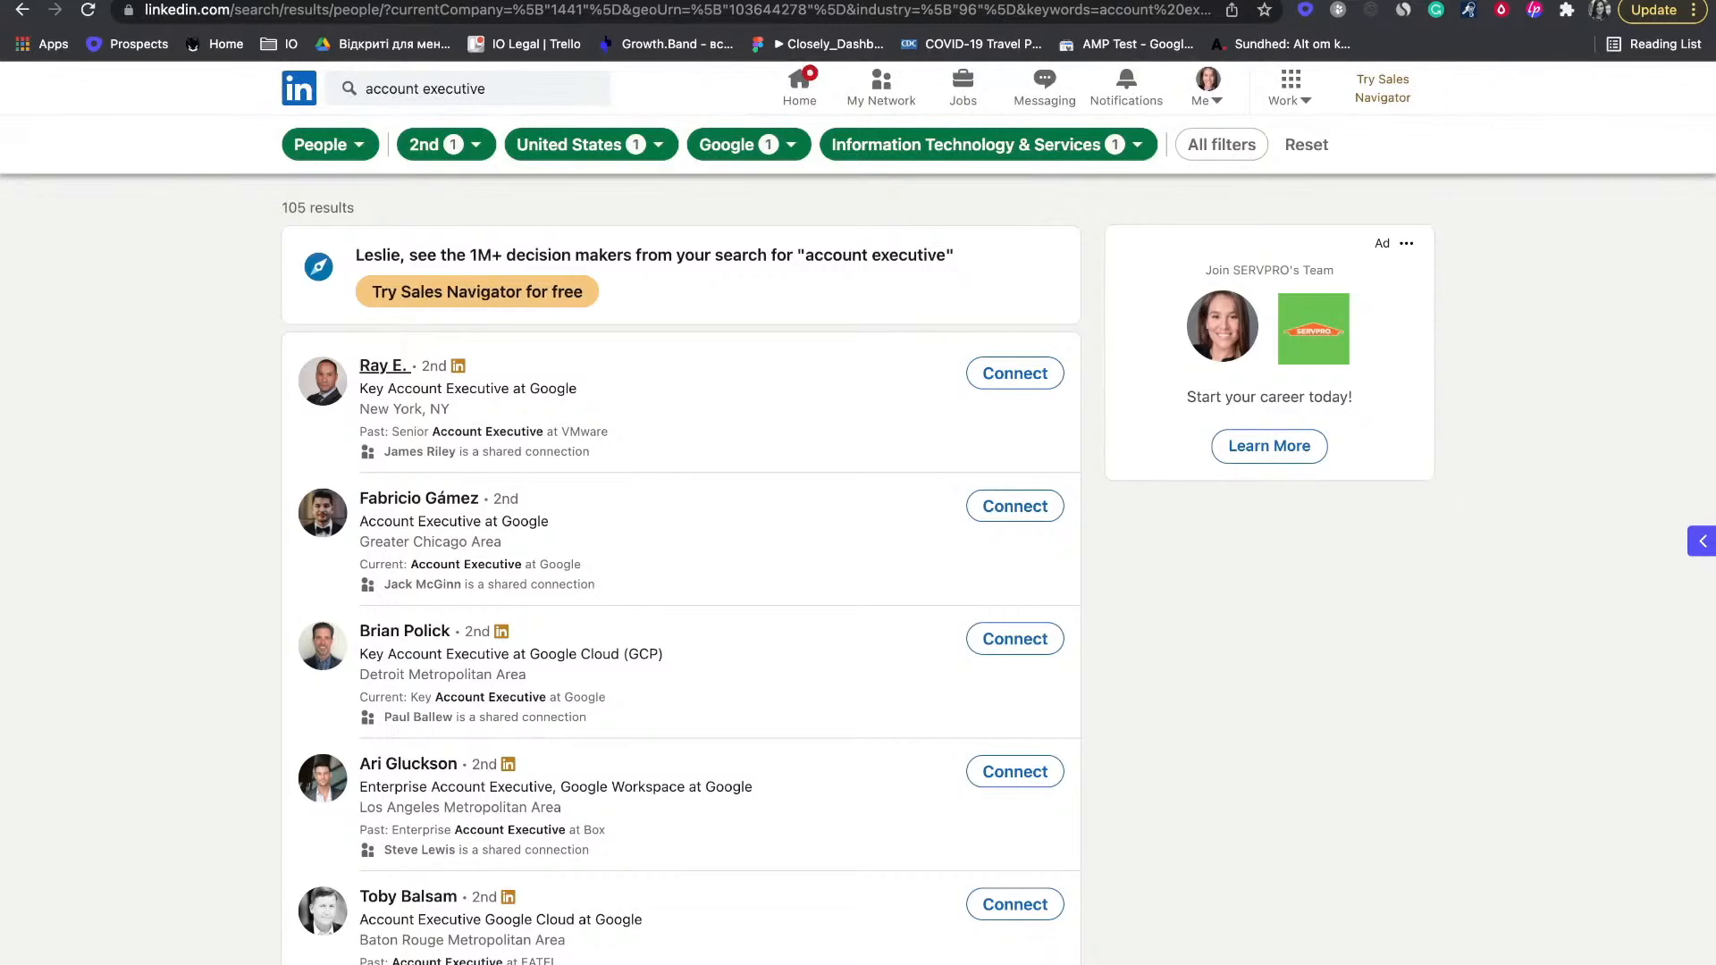
- Copy the filtered LinkedIn search URL into the Closely campaign's audience search and continue to writing messages
{"action": "key", "text": "super+l"}
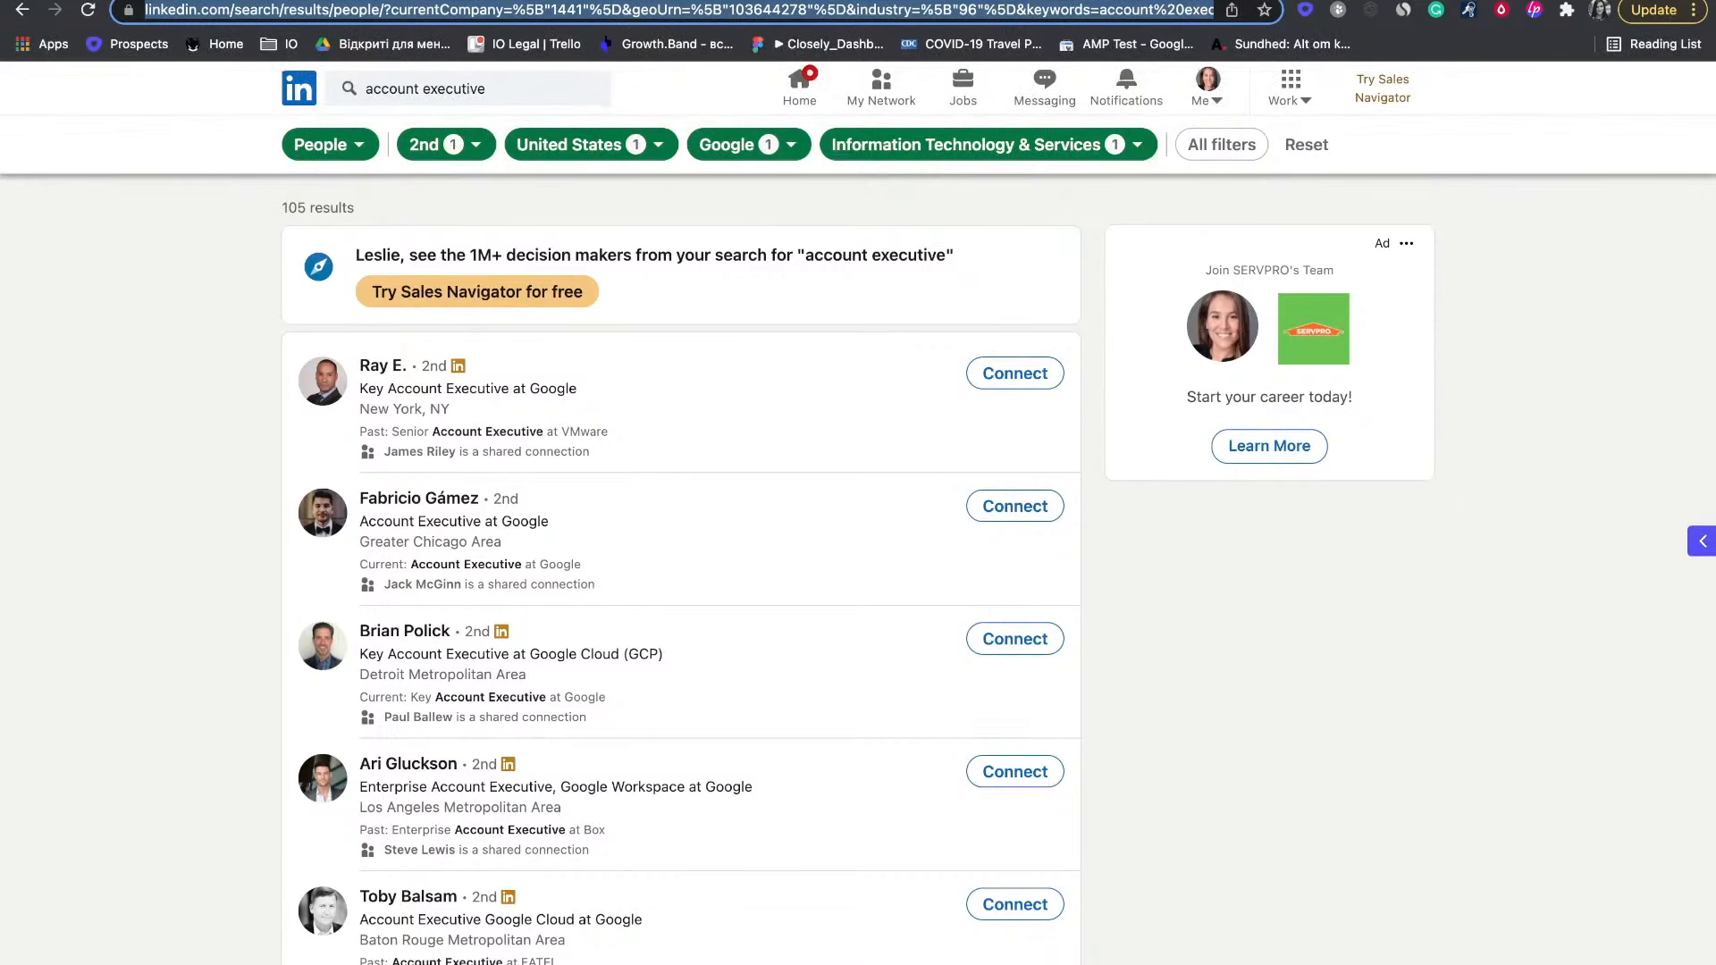
{"action": "key", "text": "ctrl+shift+Tab"}
{"action": "left_click", "coordinate": [571, 588]}
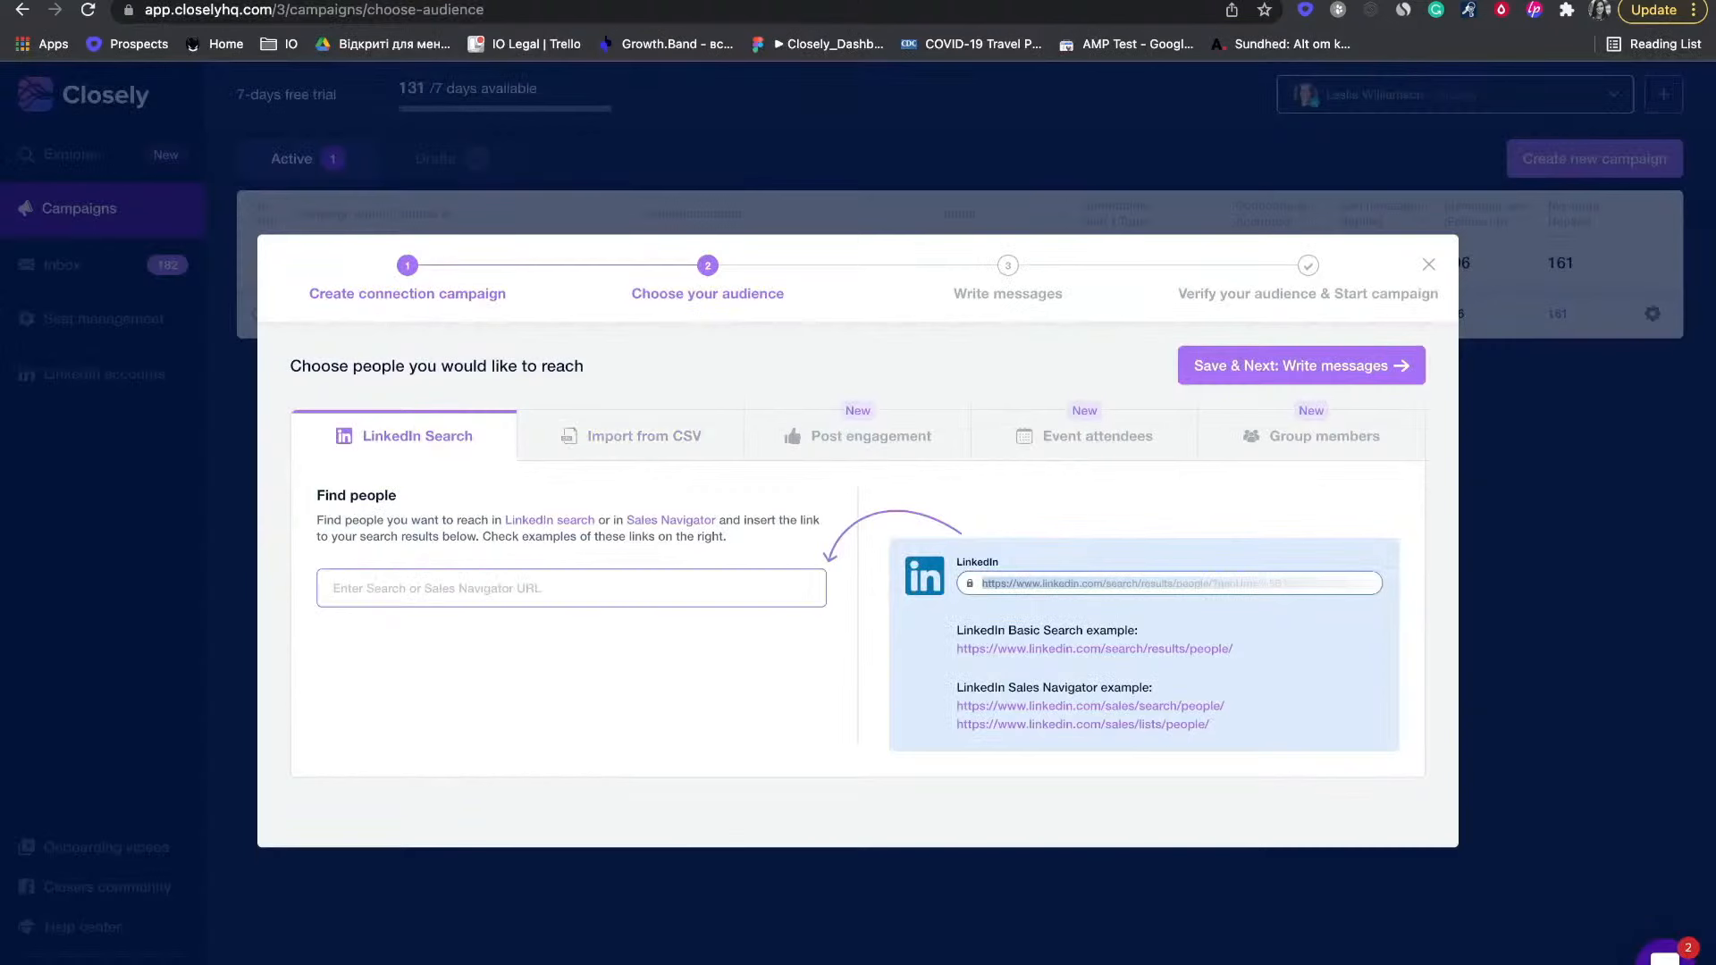
{"action": "key", "text": "super+v"}
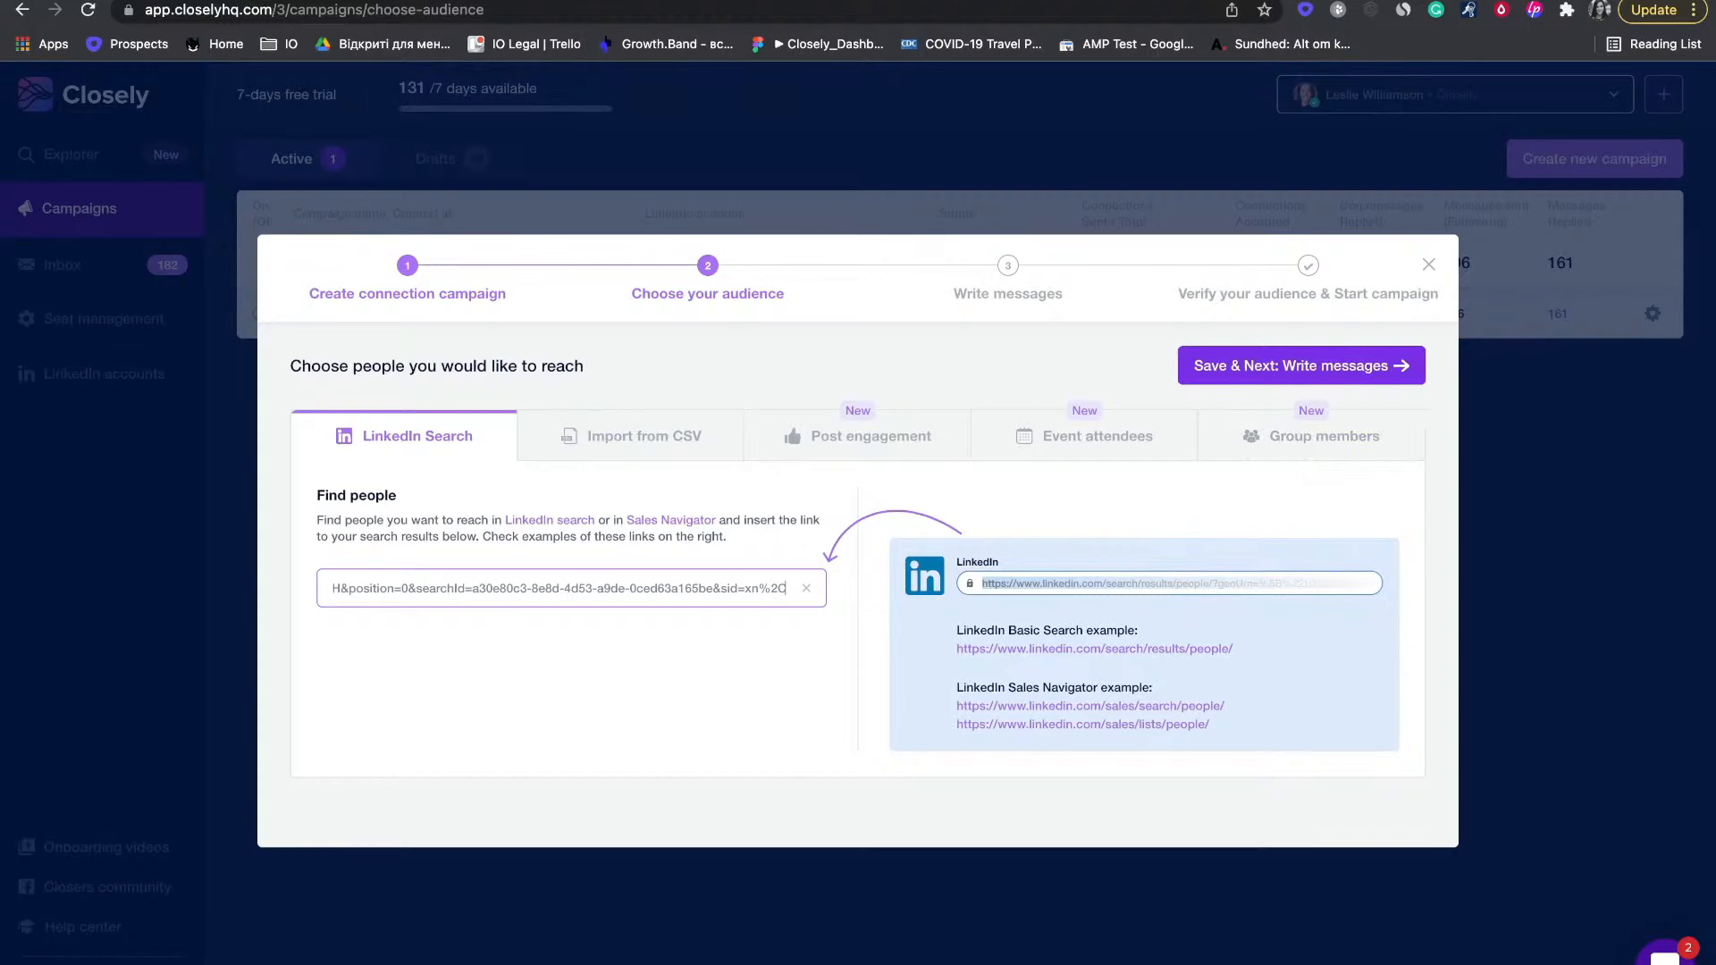
{"action": "left_click", "coordinate": [1301, 365]}
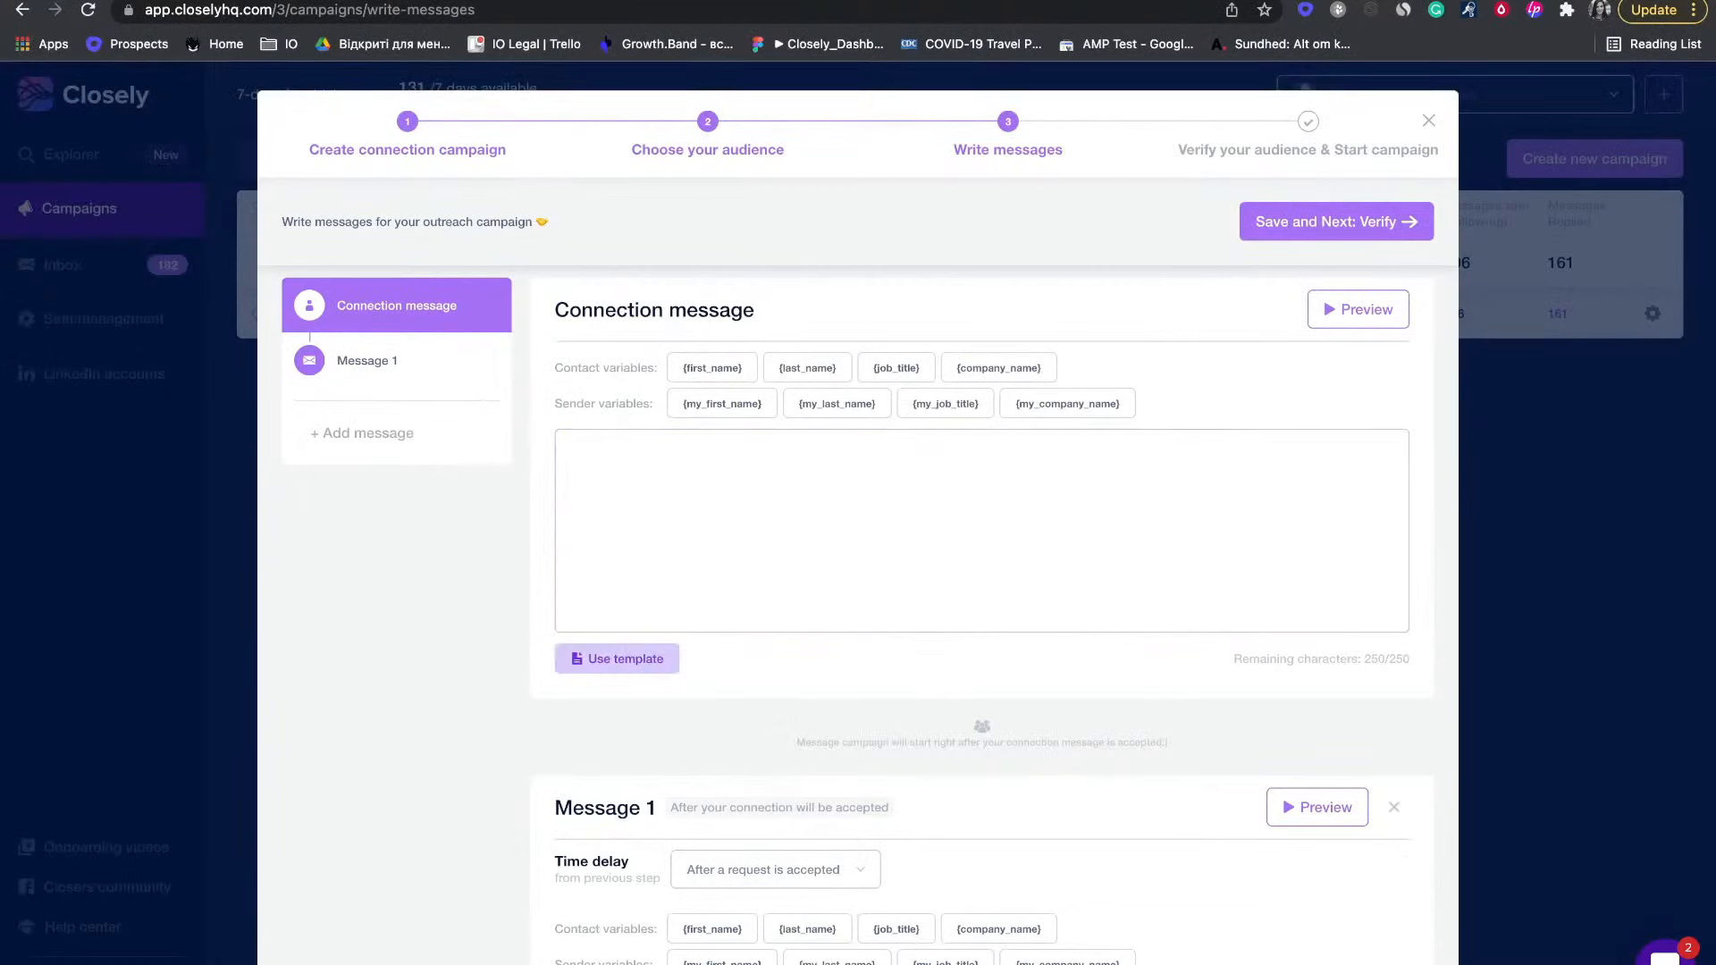
- Fill the connection message with the template that mentions seeing the contact's profile because of a mutual connection
{"action": "left_click", "coordinate": [617, 659]}
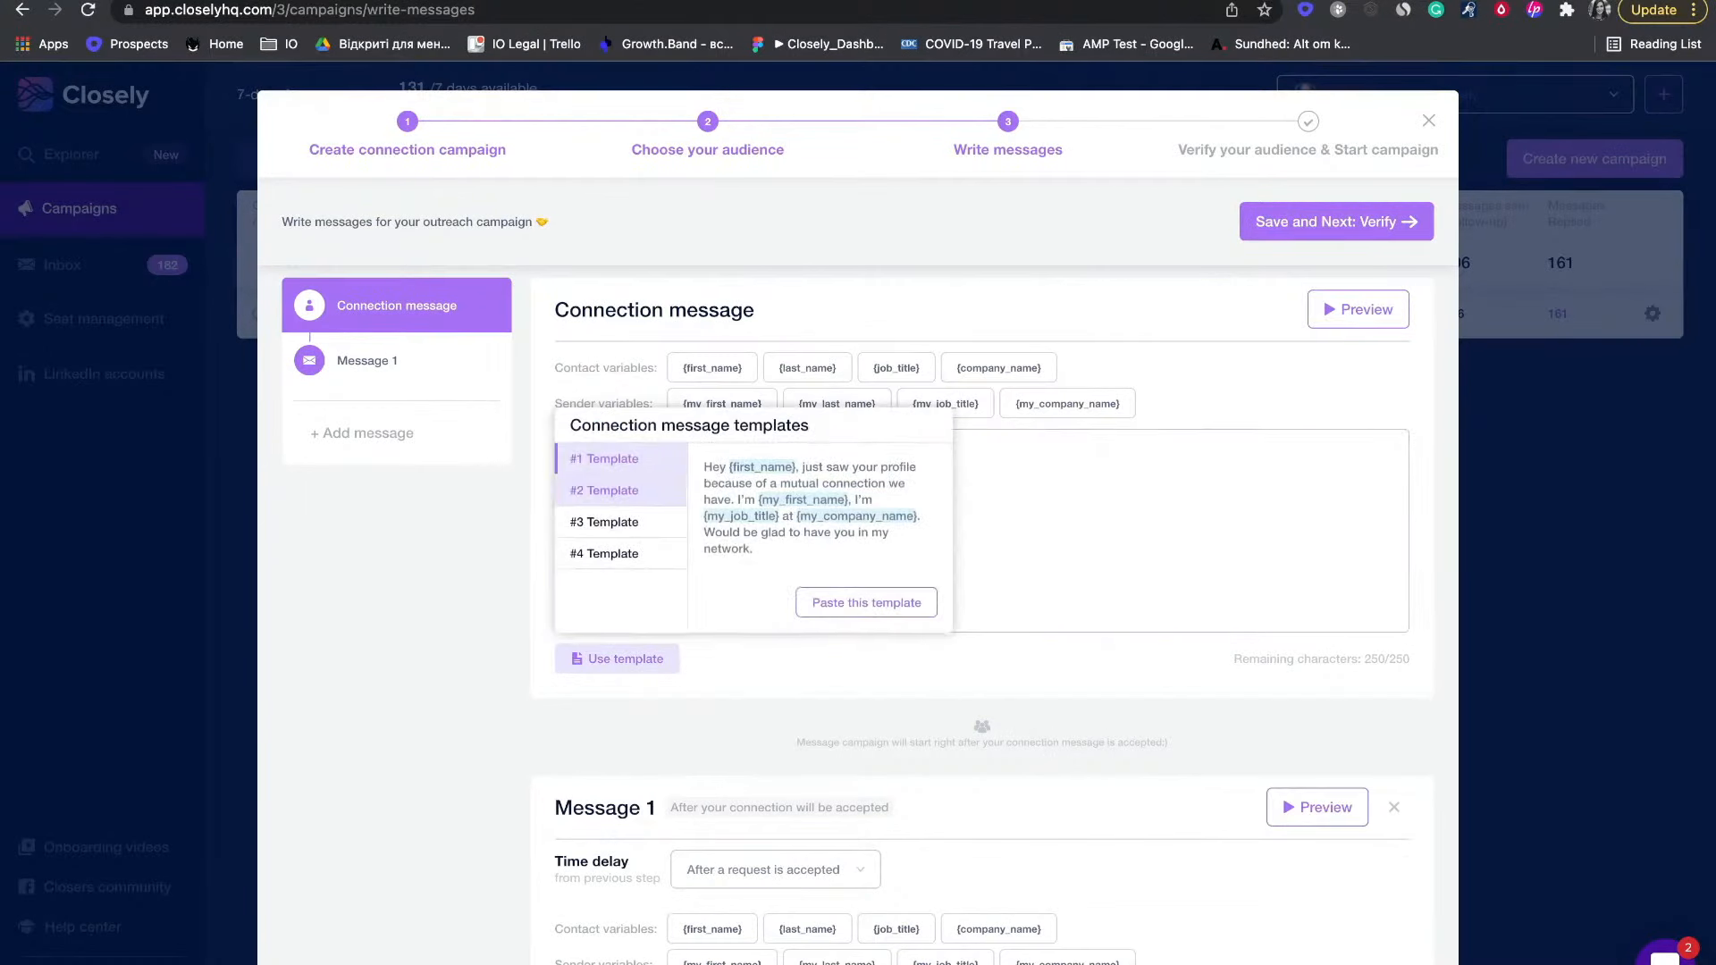
{"action": "left_click", "coordinate": [866, 604]}
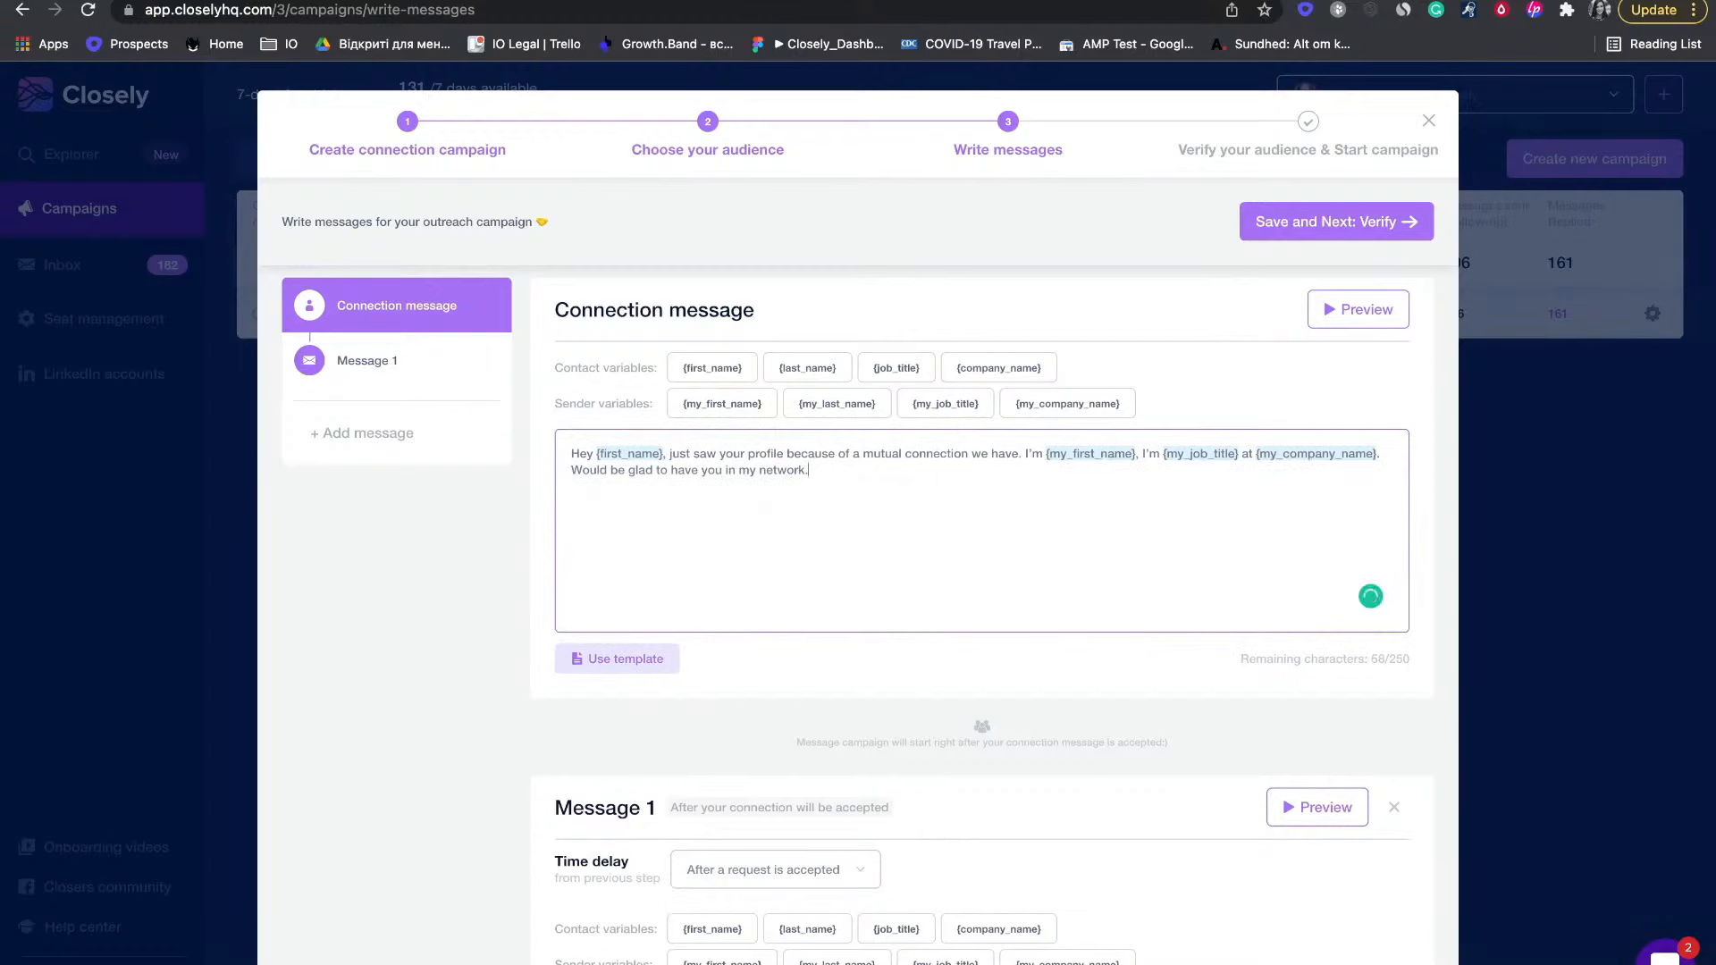
- Preview the connection message with its contact and sender variables filled in
{"action": "left_click", "coordinate": [1358, 309]}
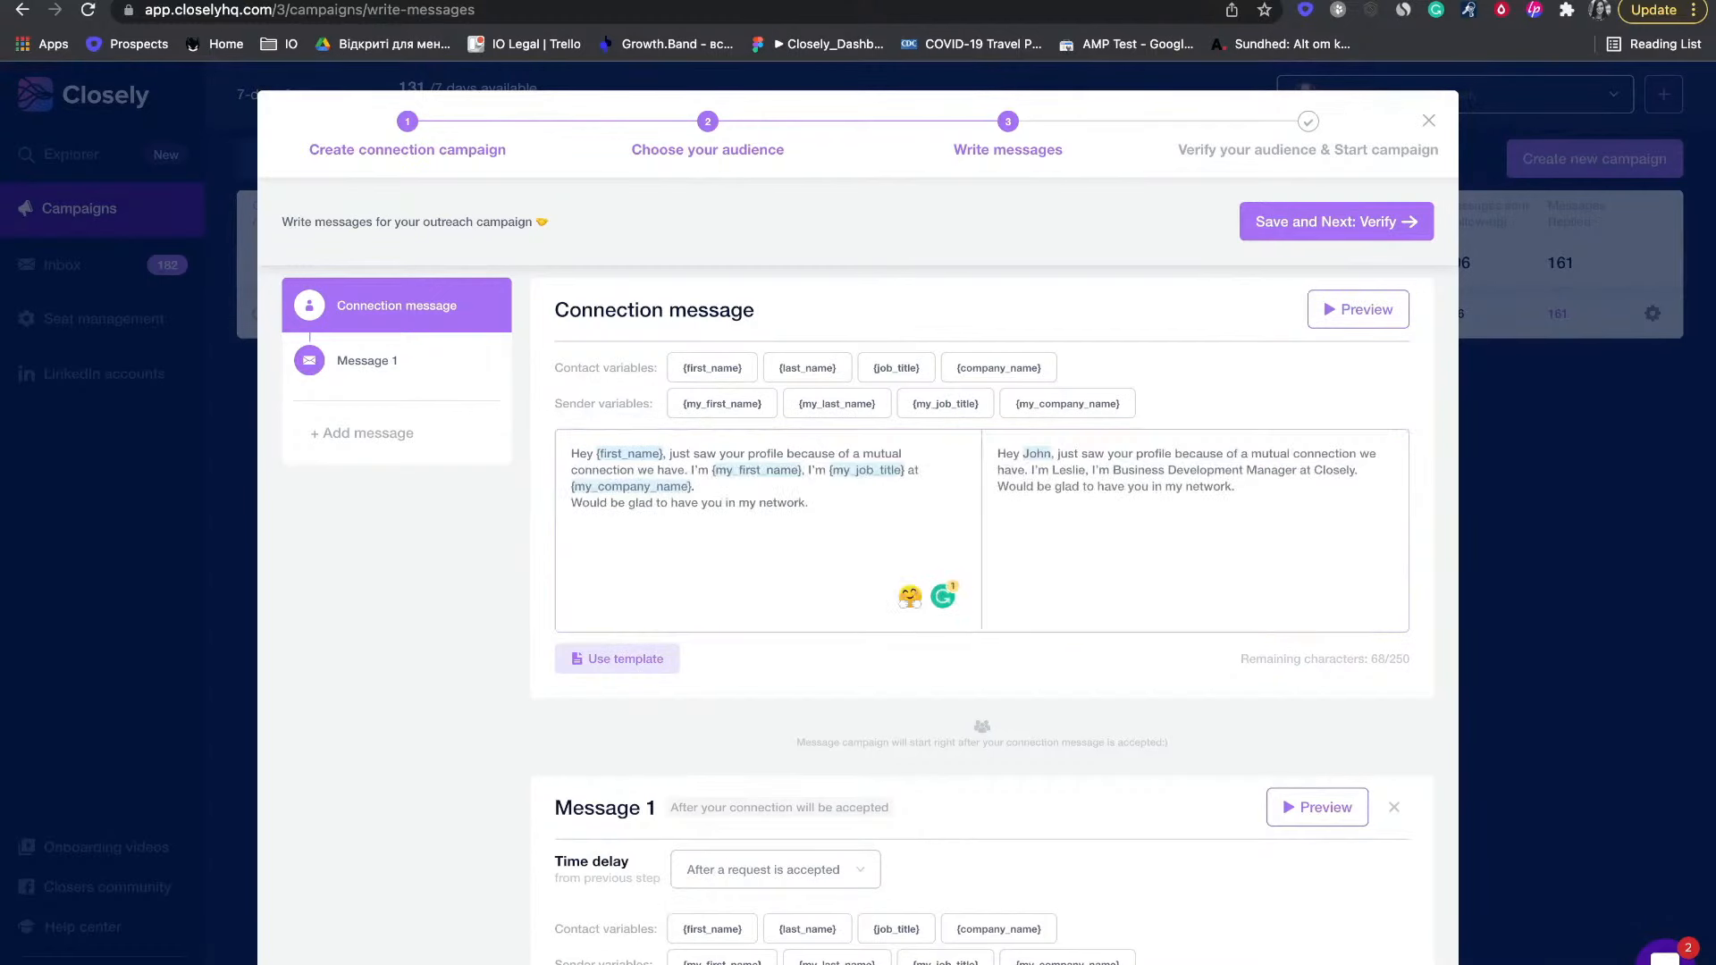
{"action": "scroll", "coordinate": [981, 617], "scroll_direction": "down", "scroll_amount": 4}
{"action": "scroll", "coordinate": [981, 617], "scroll_direction": "up", "scroll_amount": 2}
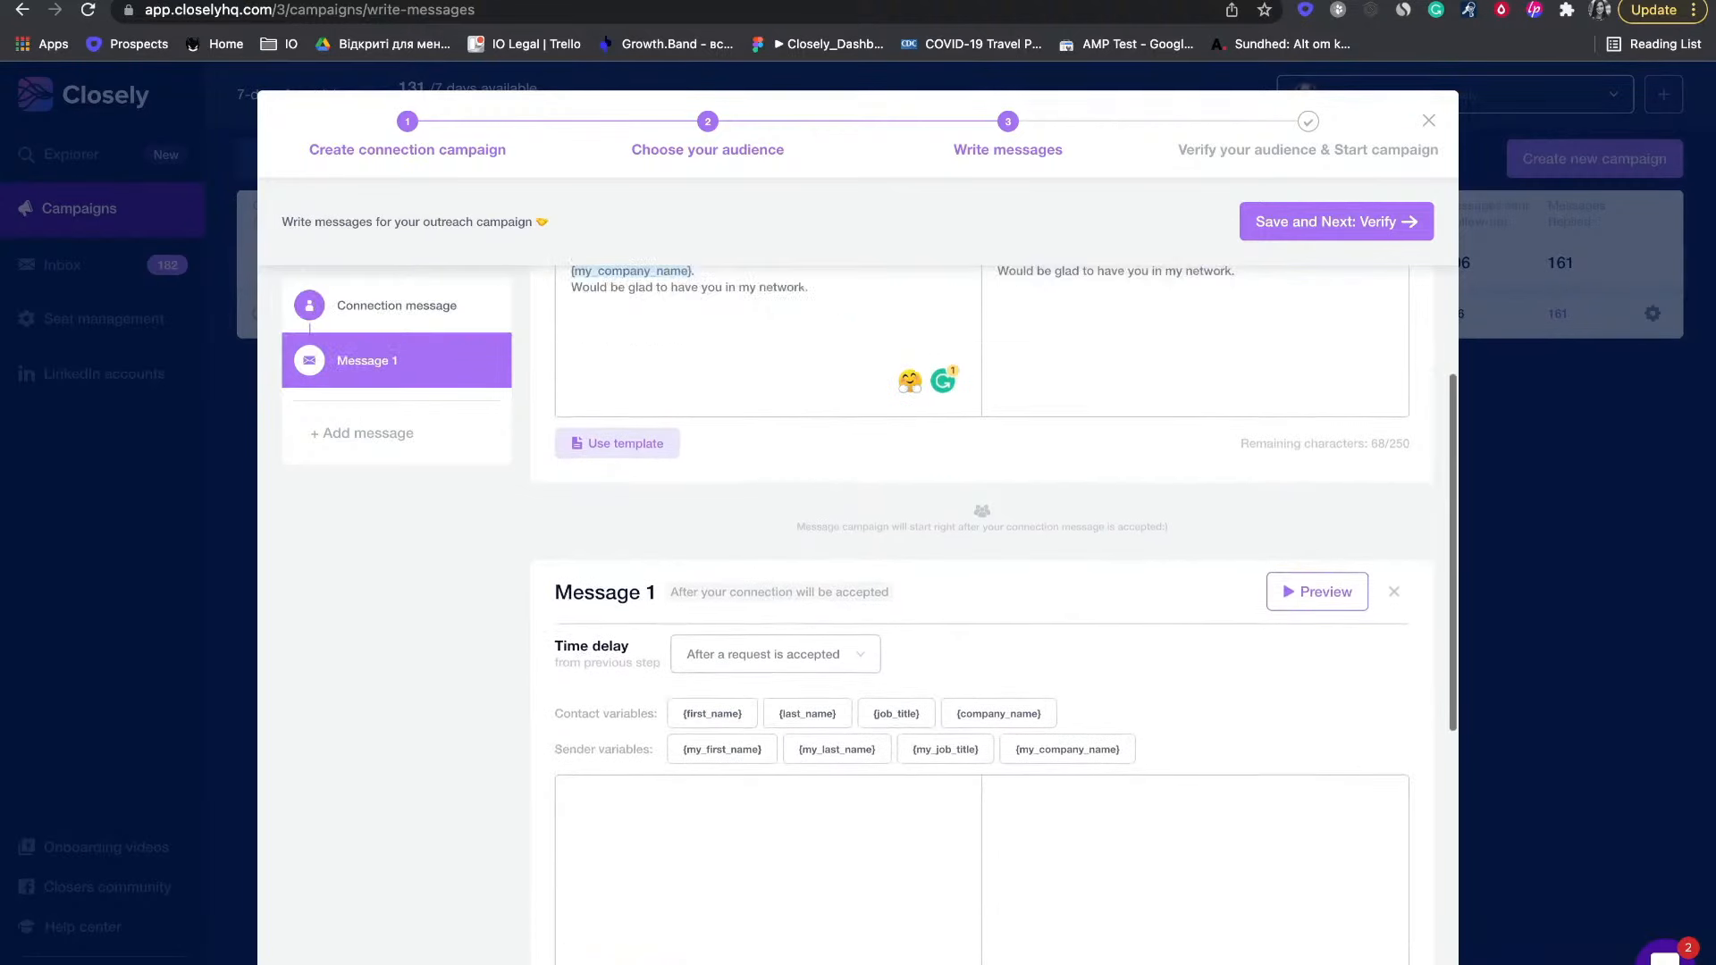
- Set Message 1's time delay to 1 day and fill it with follow-up template #1, which thanks the contact for connecting
{"action": "scroll", "coordinate": [981, 617], "scroll_direction": "down", "scroll_amount": 3}
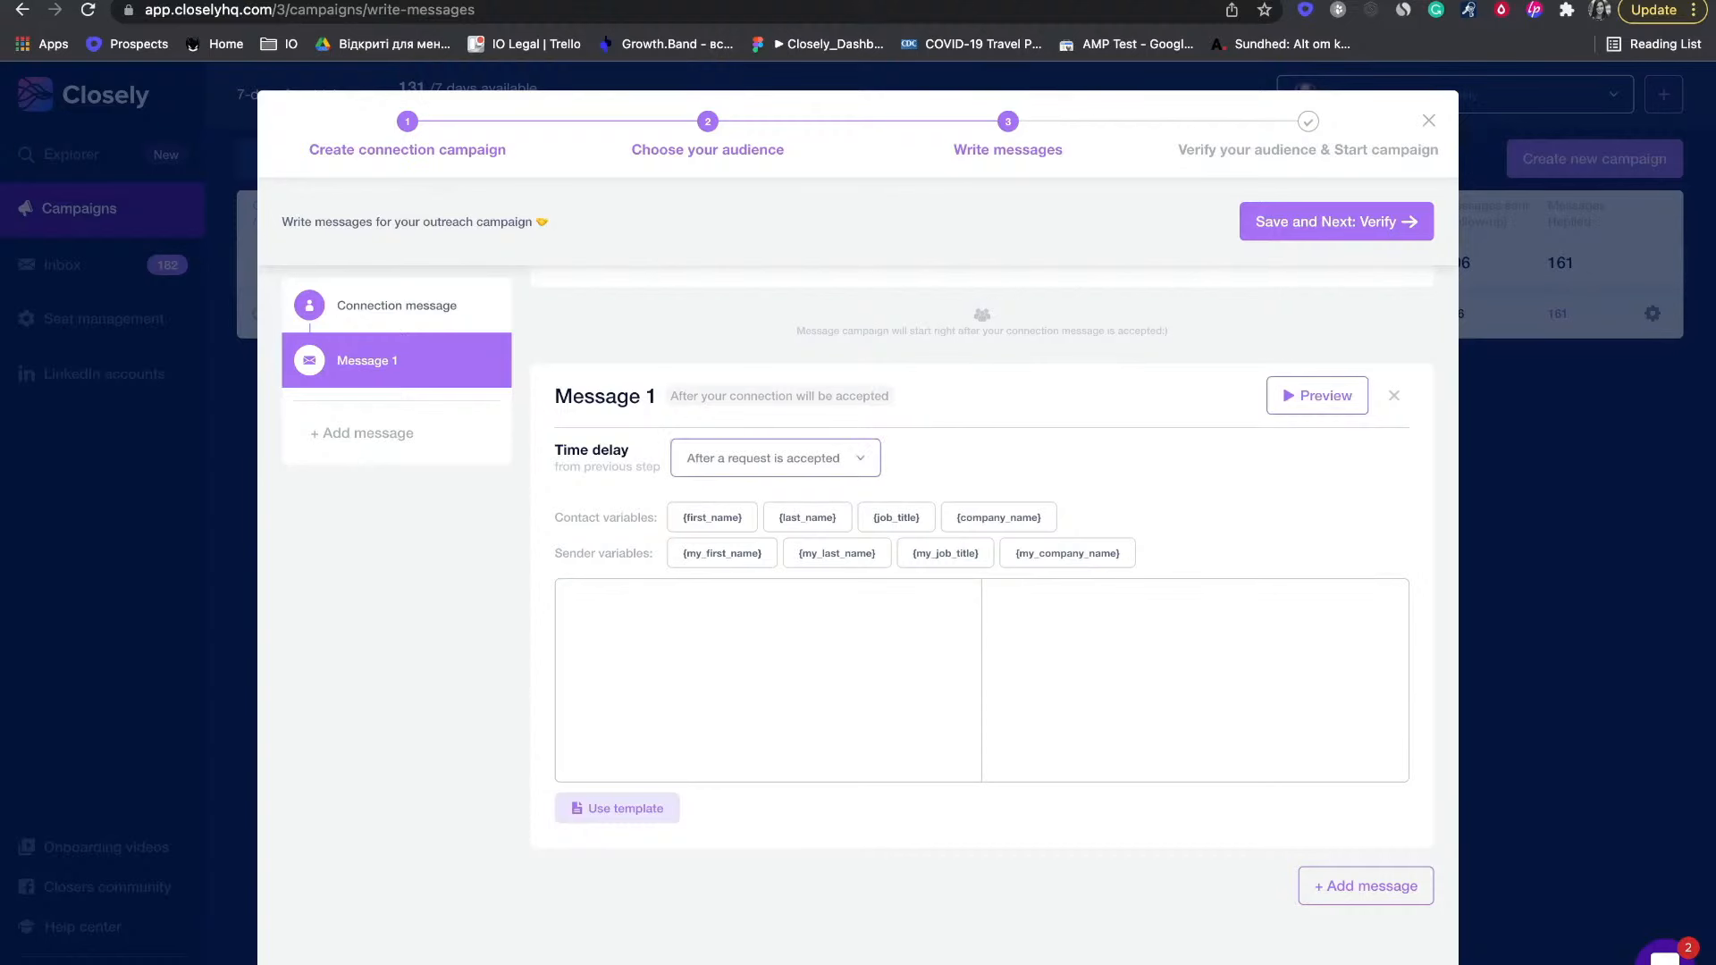
{"action": "left_click", "coordinate": [775, 459]}
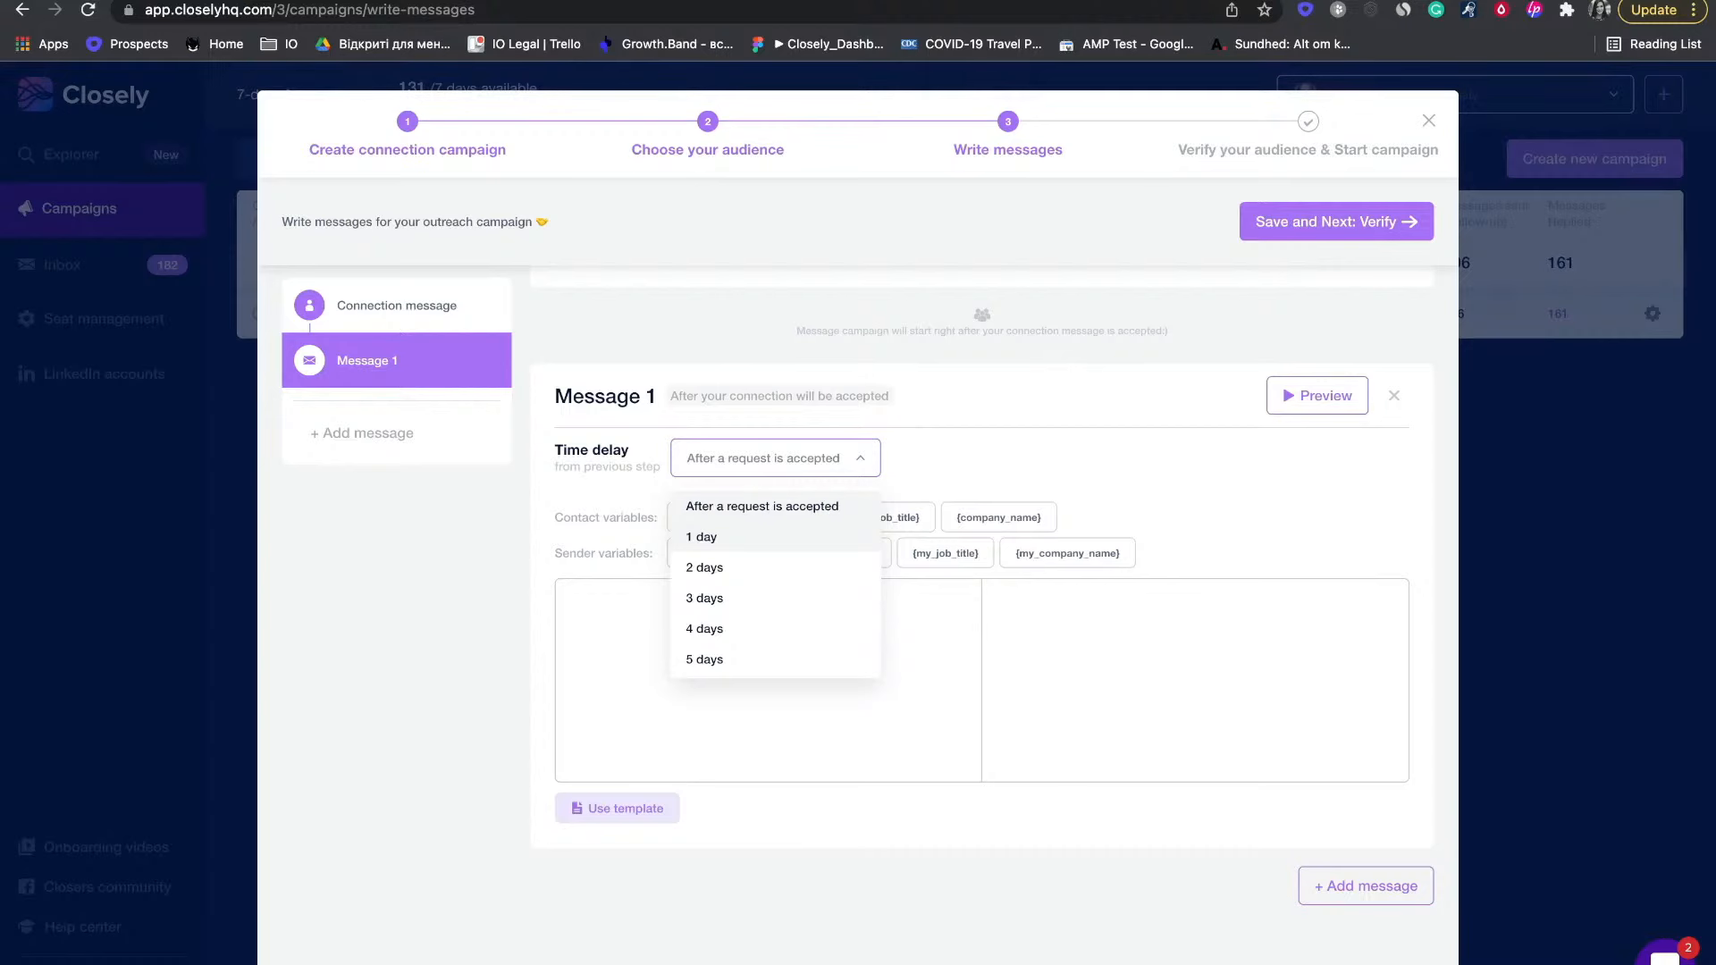
{"action": "left_click", "coordinate": [704, 537]}
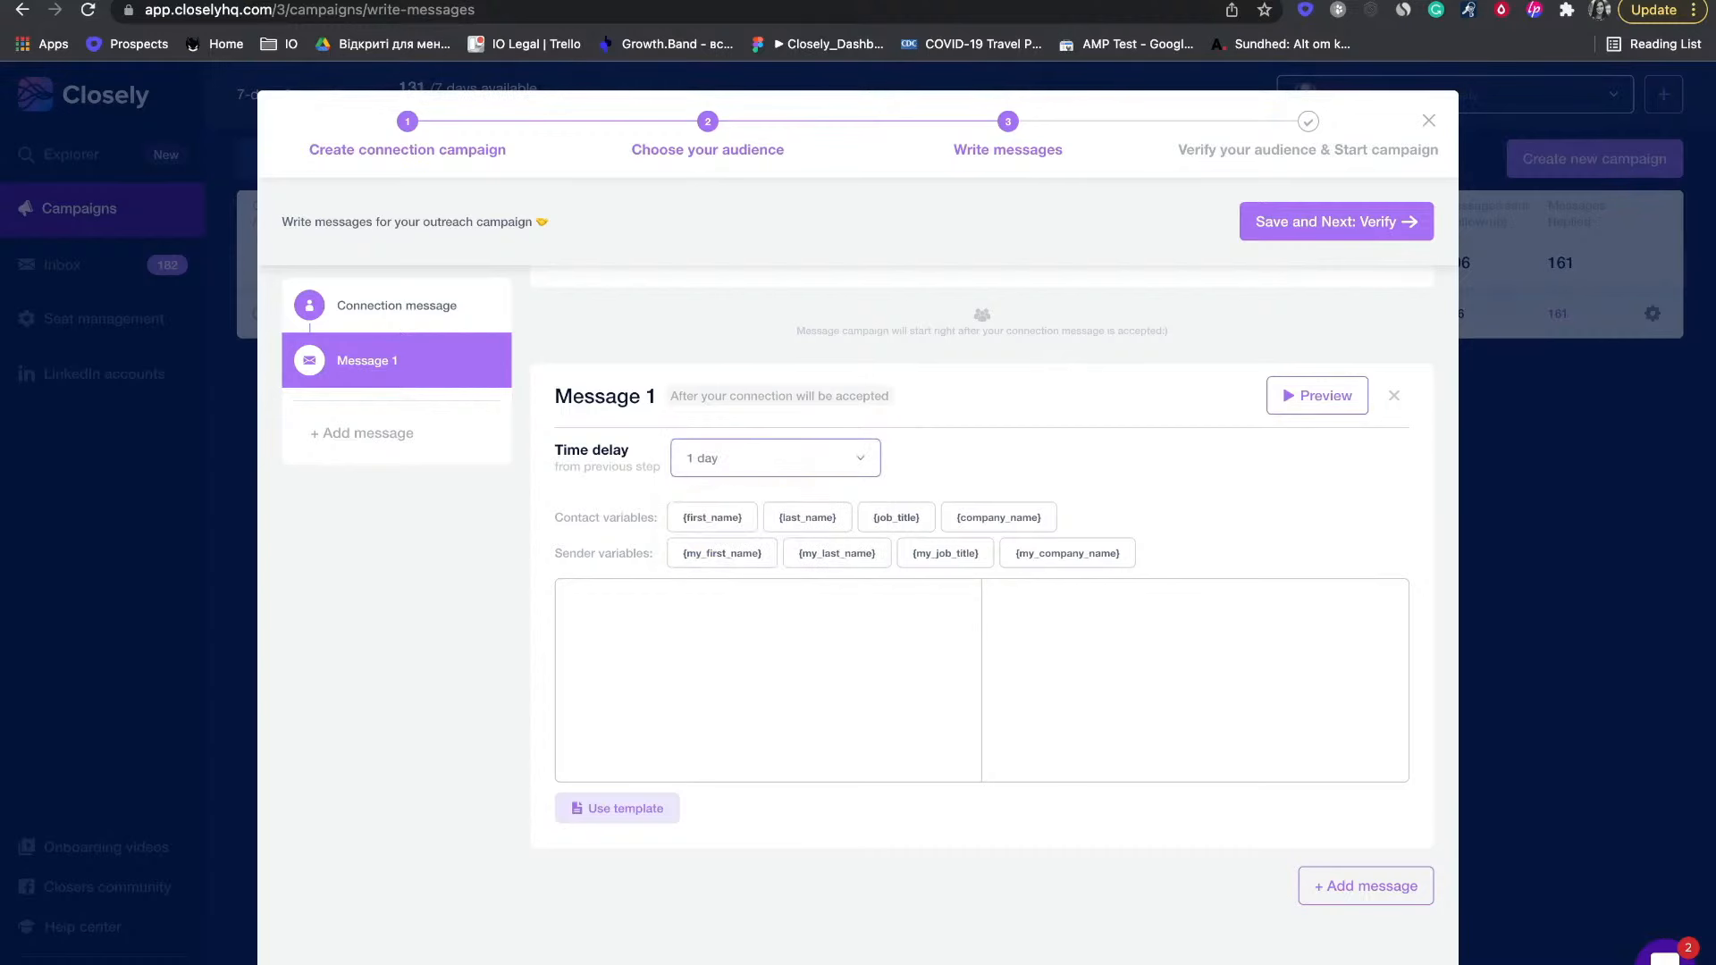
{"action": "left_click", "coordinate": [618, 808]}
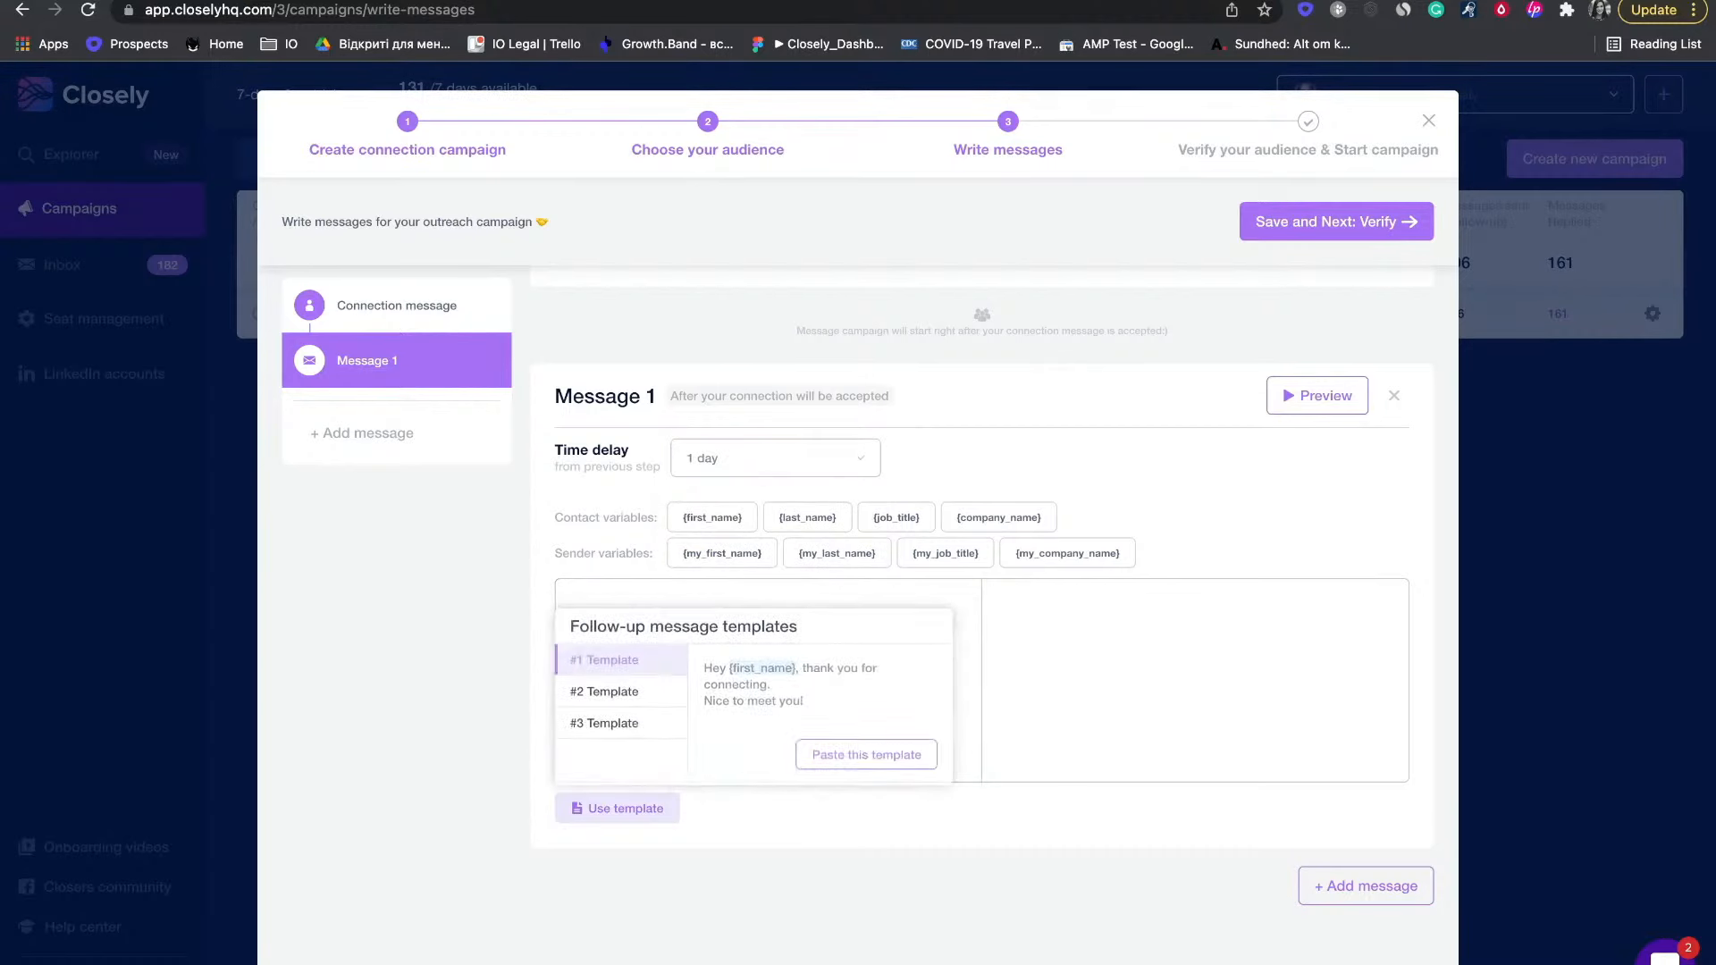
{"action": "left_click", "coordinate": [866, 752]}
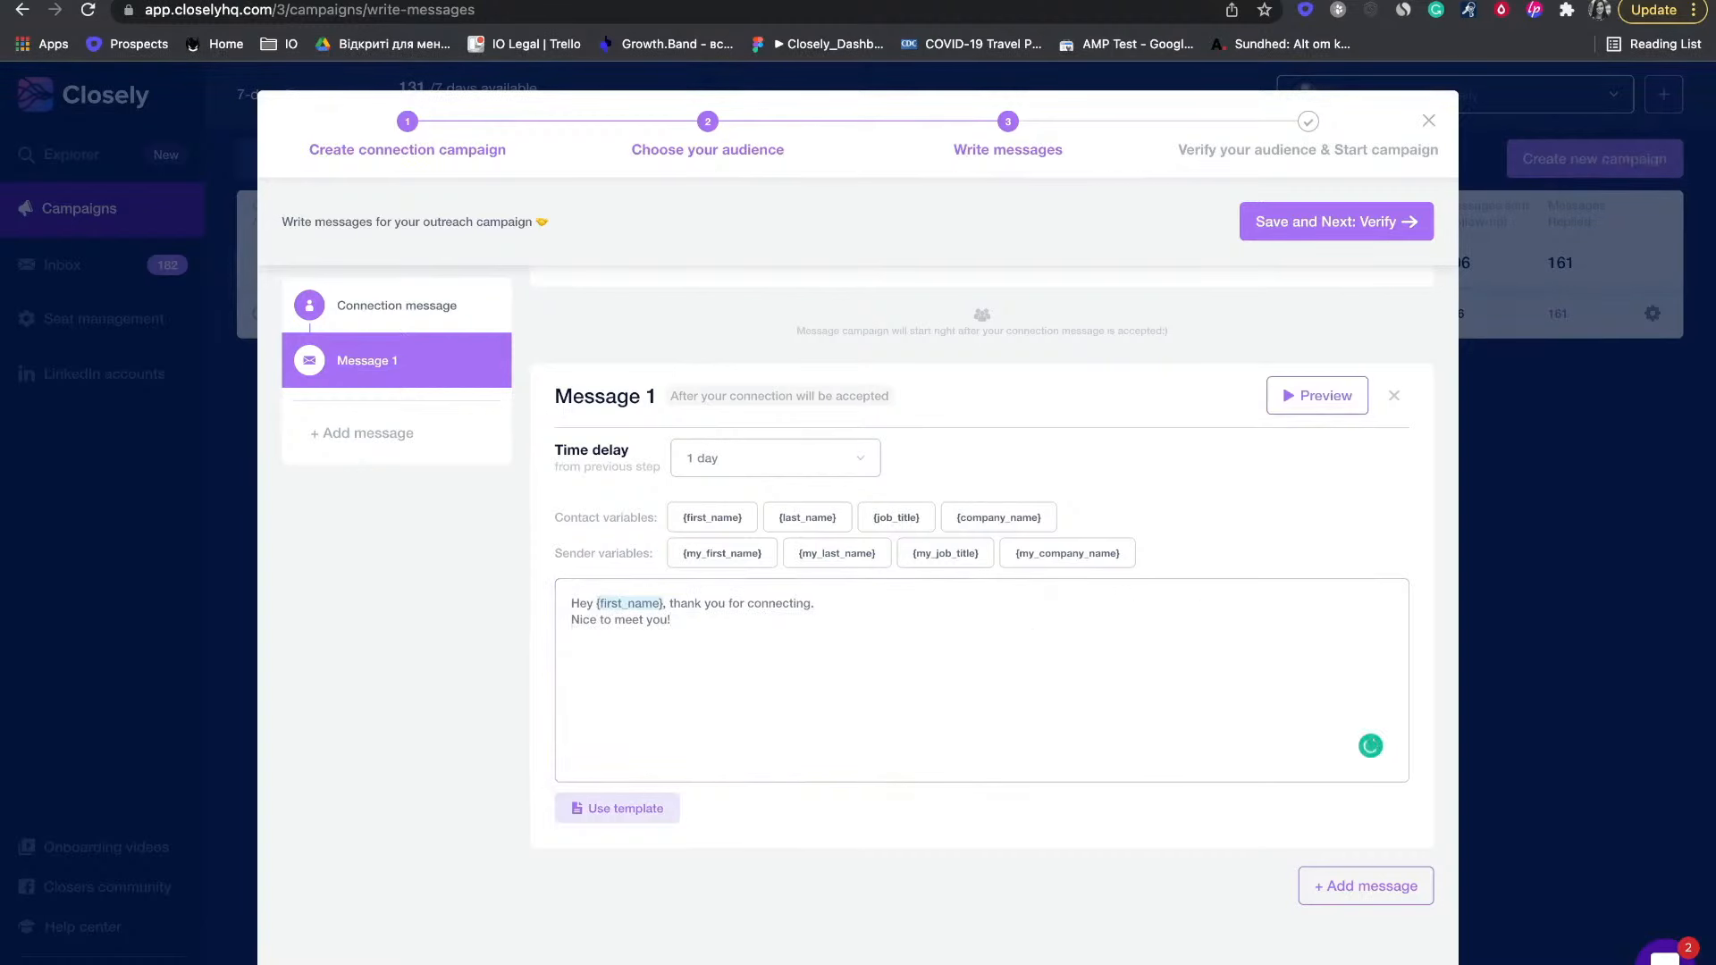
- Save the messages, continue to audience verification and switch on showing people added to other campaigns
{"action": "scroll", "coordinate": [945, 553], "scroll_direction": "up", "scroll_amount": 5}
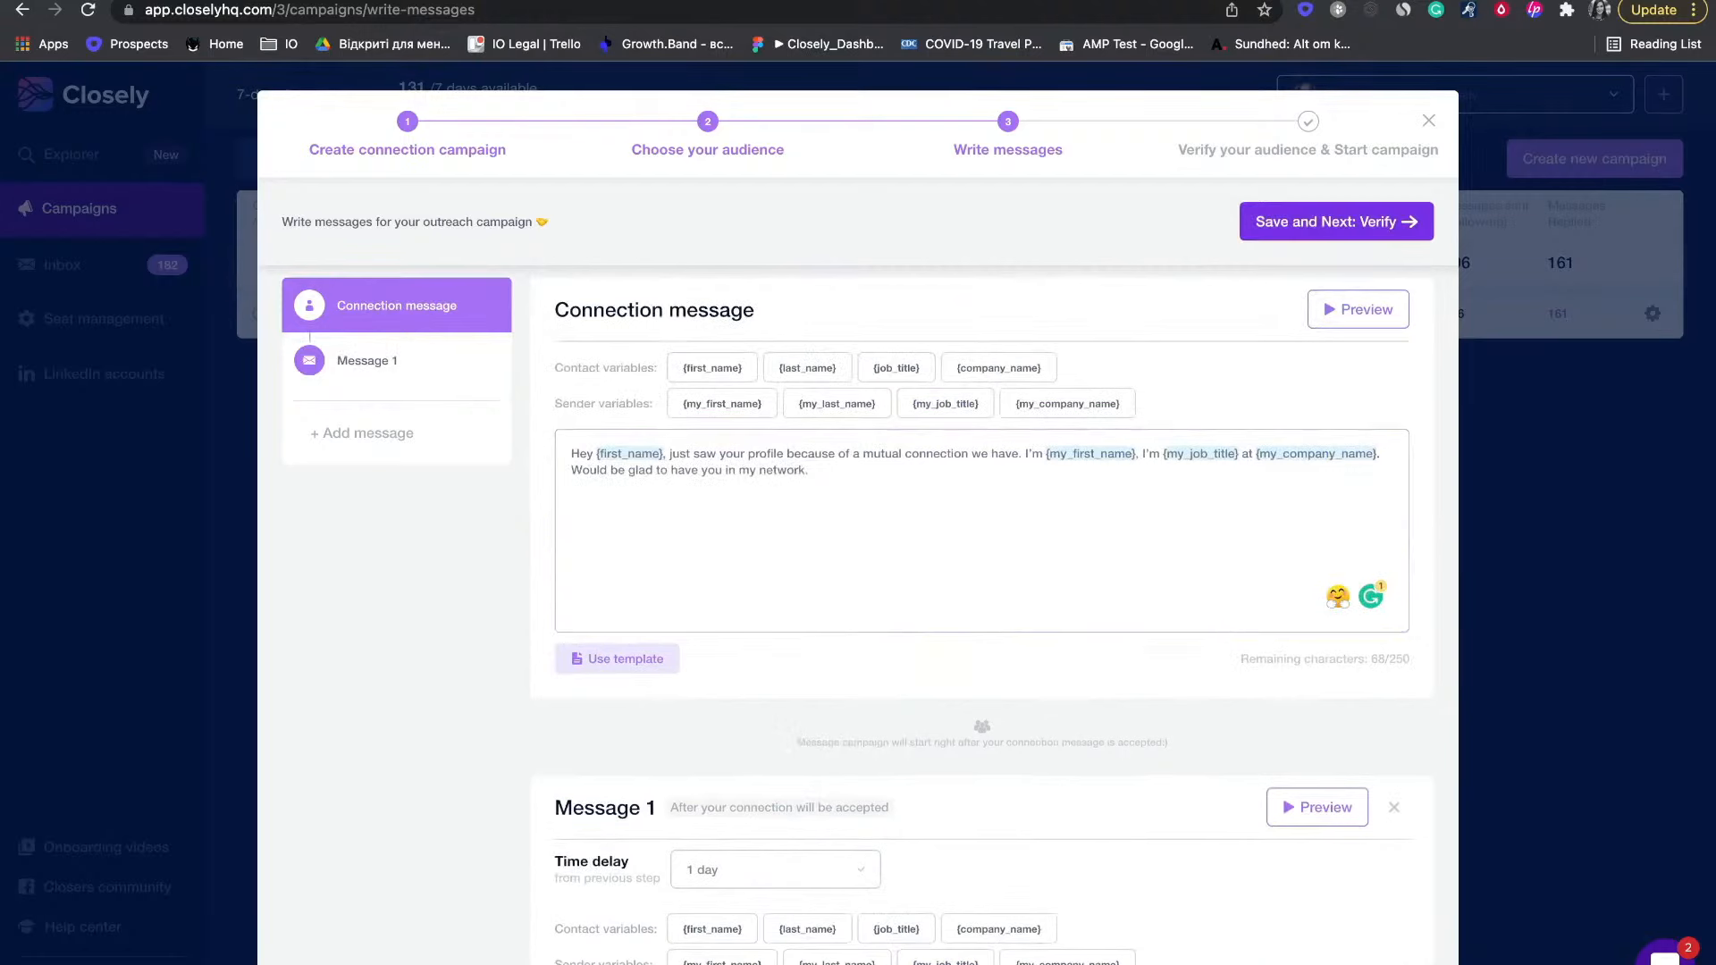
{"action": "left_click", "coordinate": [1336, 221]}
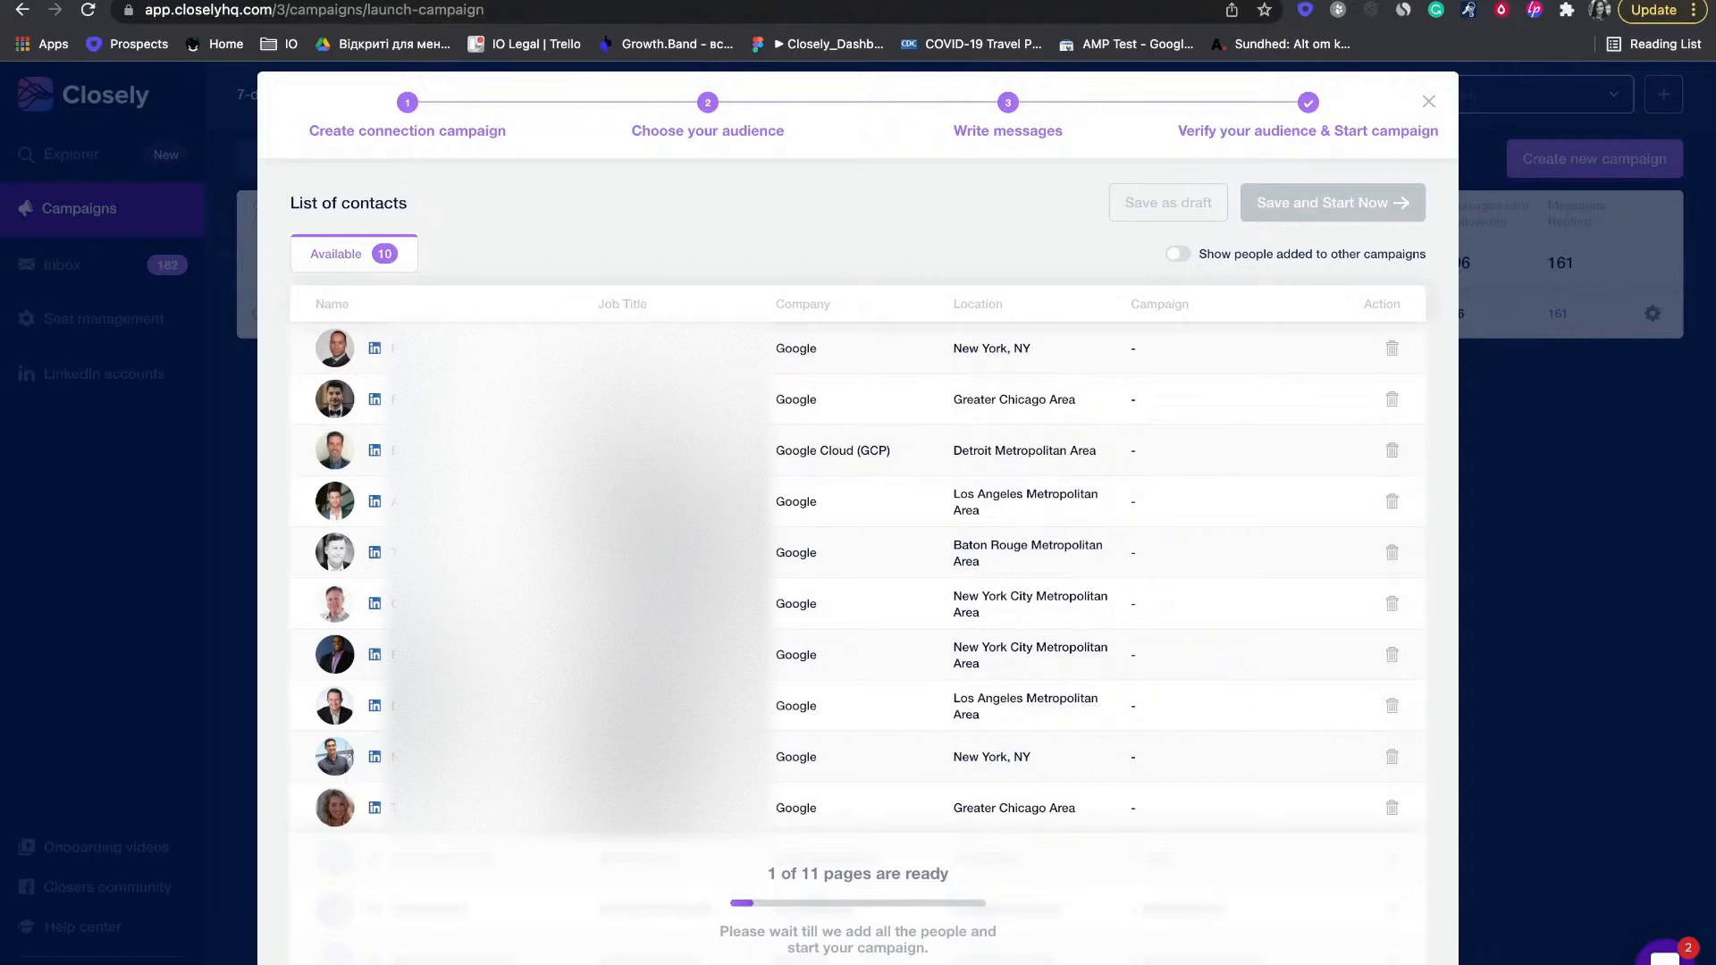
{"action": "left_click", "coordinate": [1178, 253]}
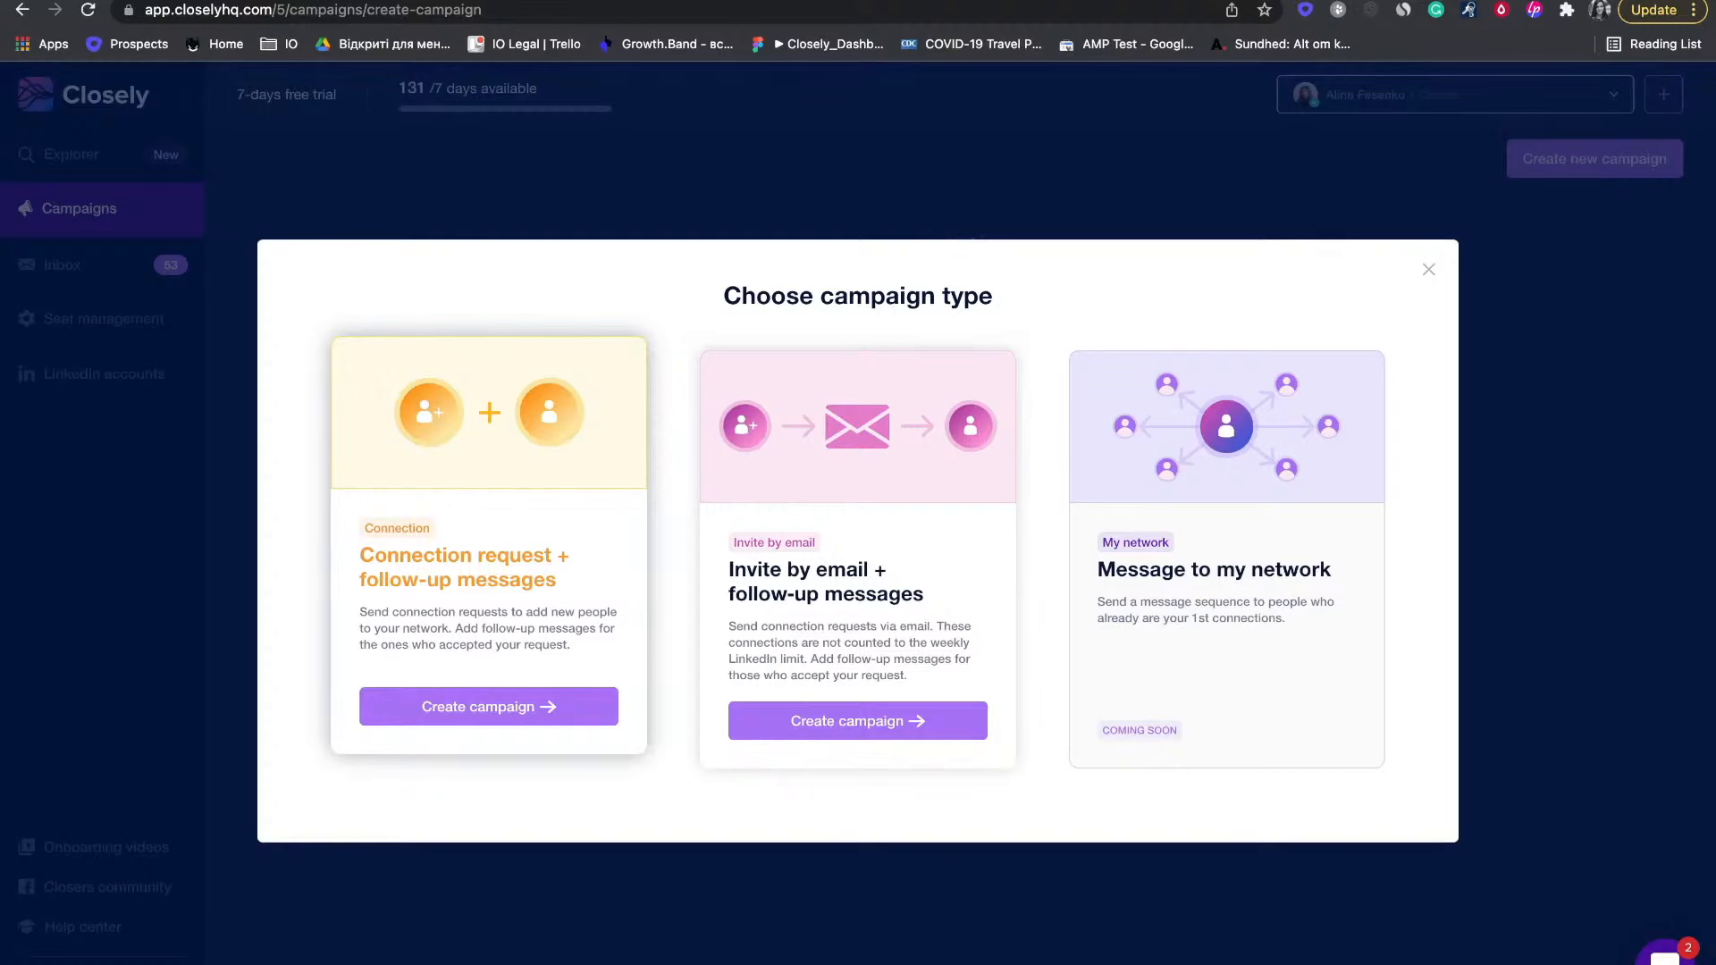
- Create a connection request campaign with an audience imported from CSV and save the matched CSV keys to continue to writing messages
{"action": "left_click", "coordinate": [489, 707]}
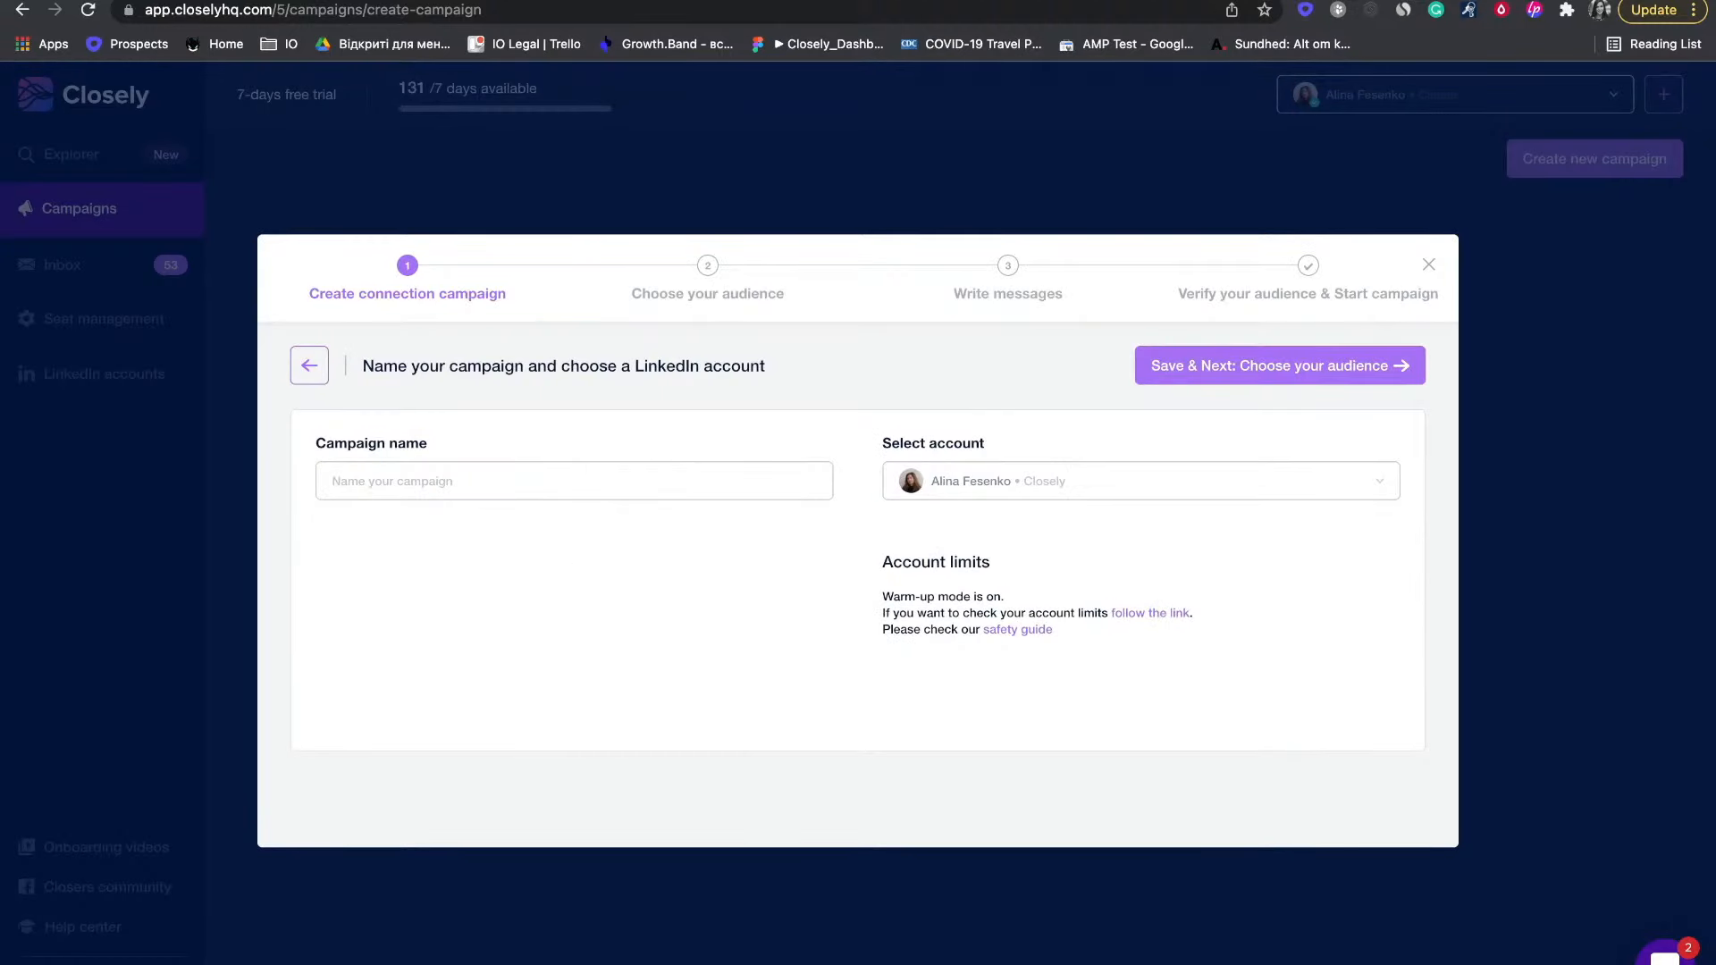
{"action": "left_click", "coordinate": [1280, 366]}
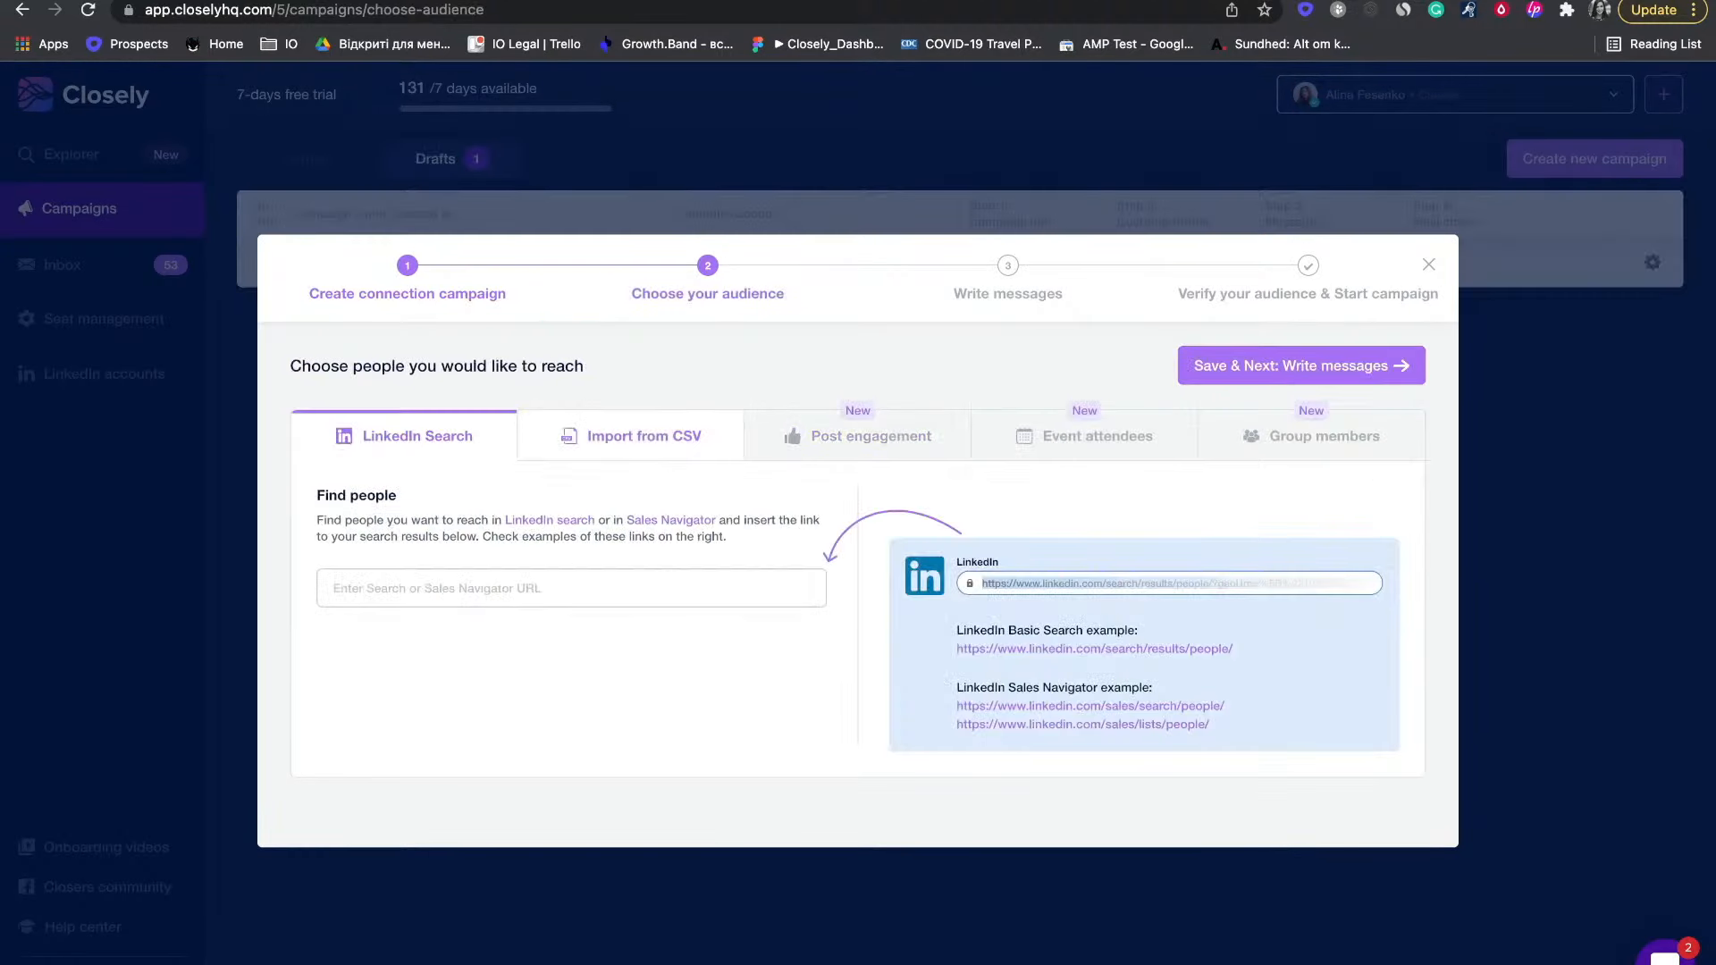
{"action": "left_click", "coordinate": [631, 436]}
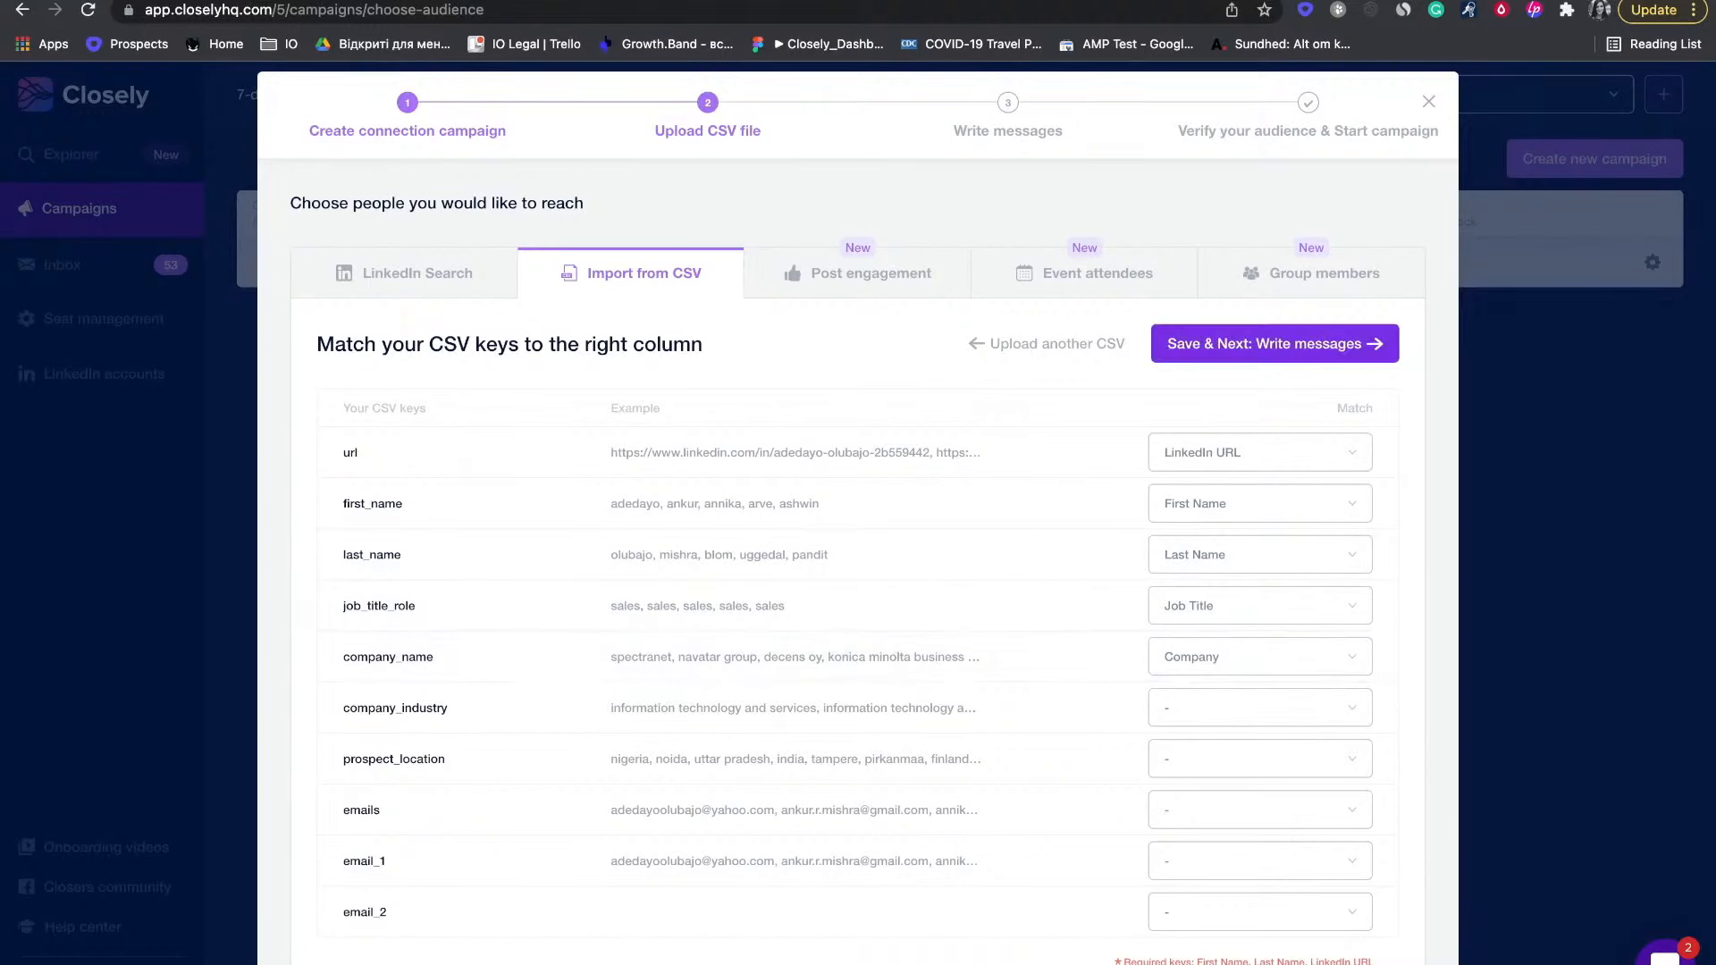
{"action": "left_click", "coordinate": [1271, 344]}
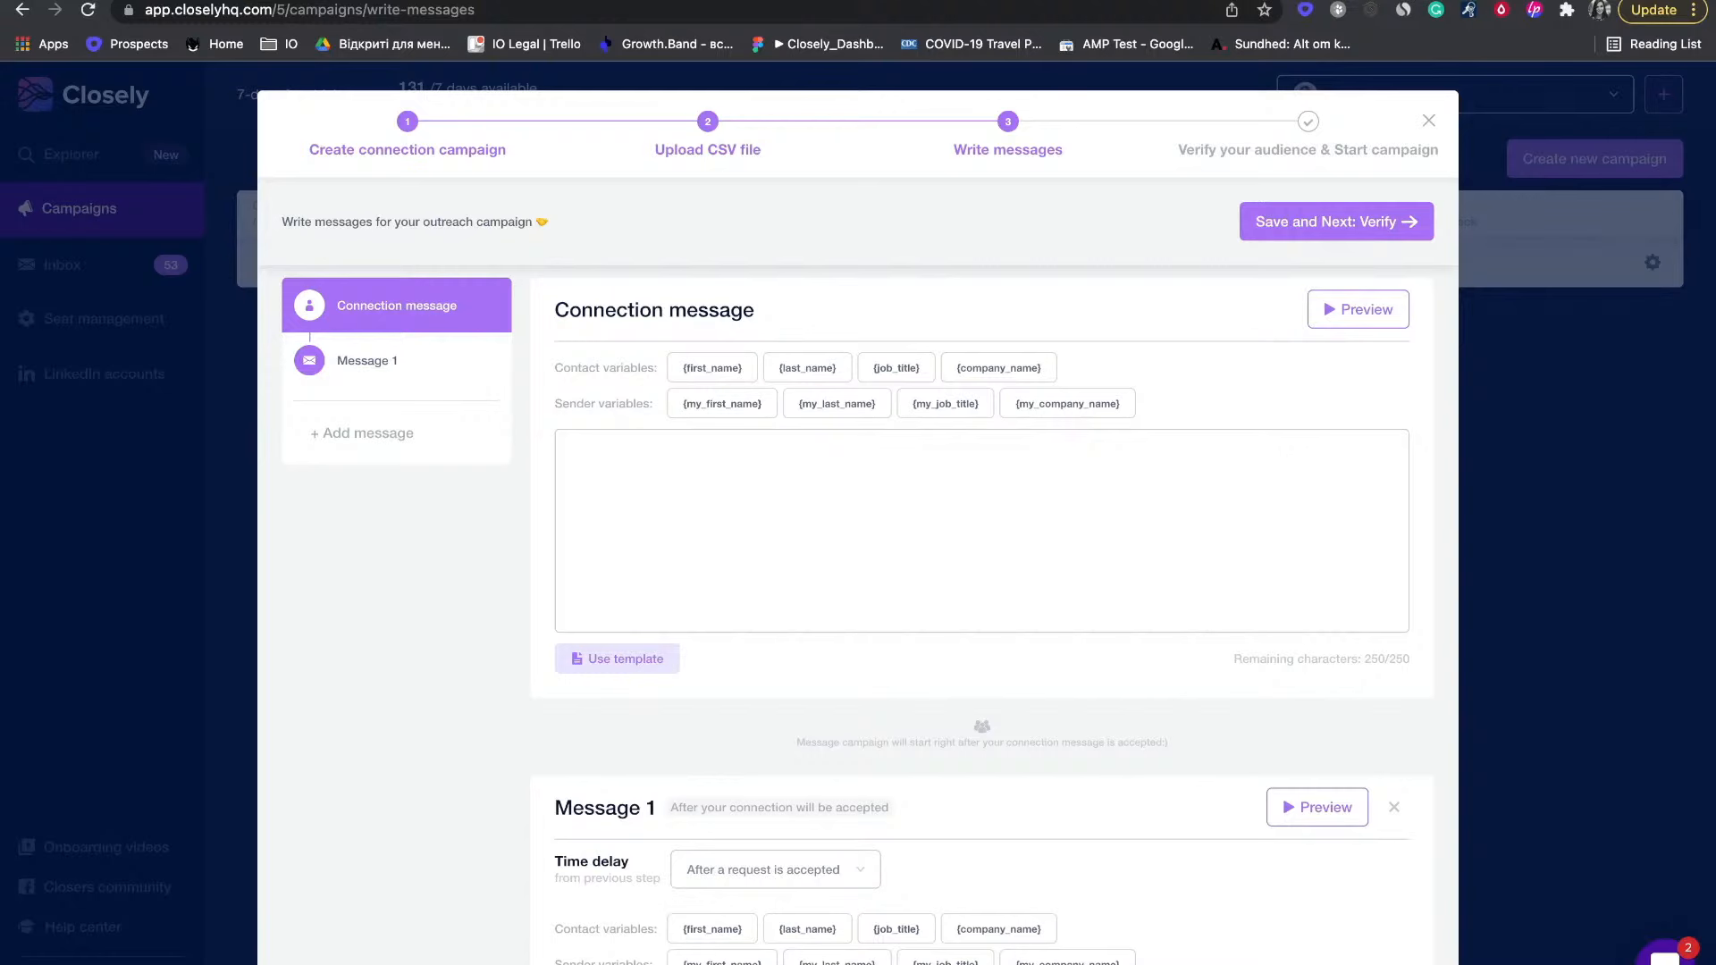
- Close the draft campaign's message editor and open the campaign type choice for a new campaign
{"action": "key", "text": "Escape"}
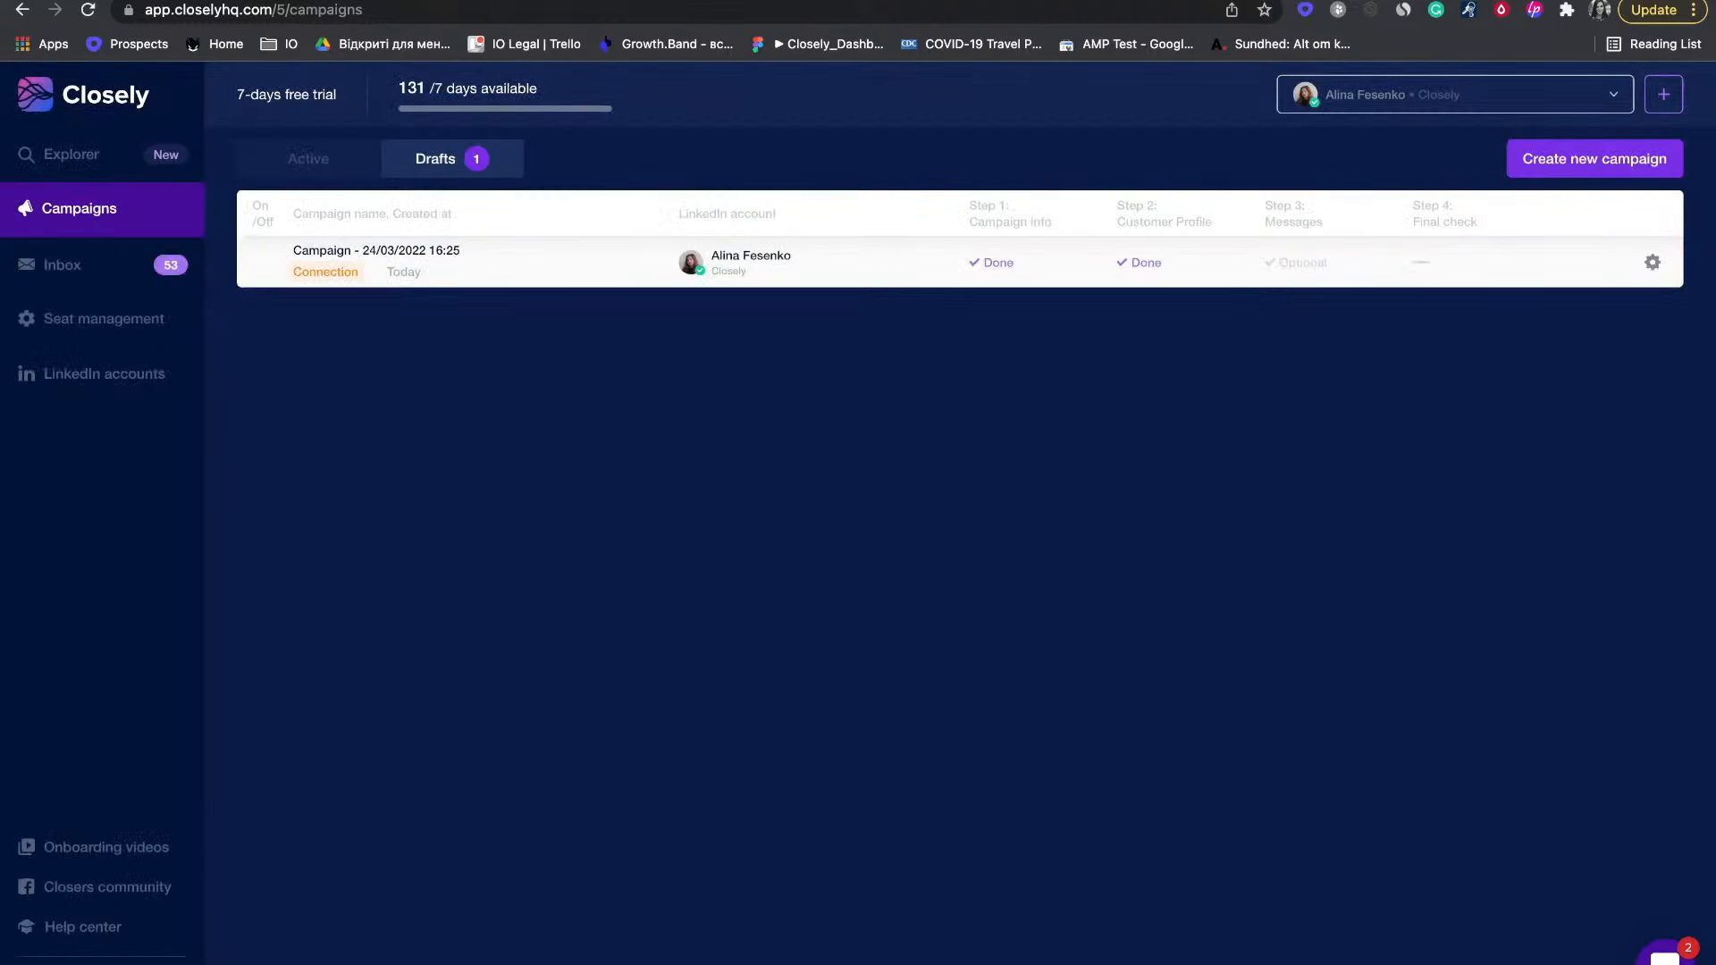
{"action": "left_click", "coordinate": [1594, 159]}
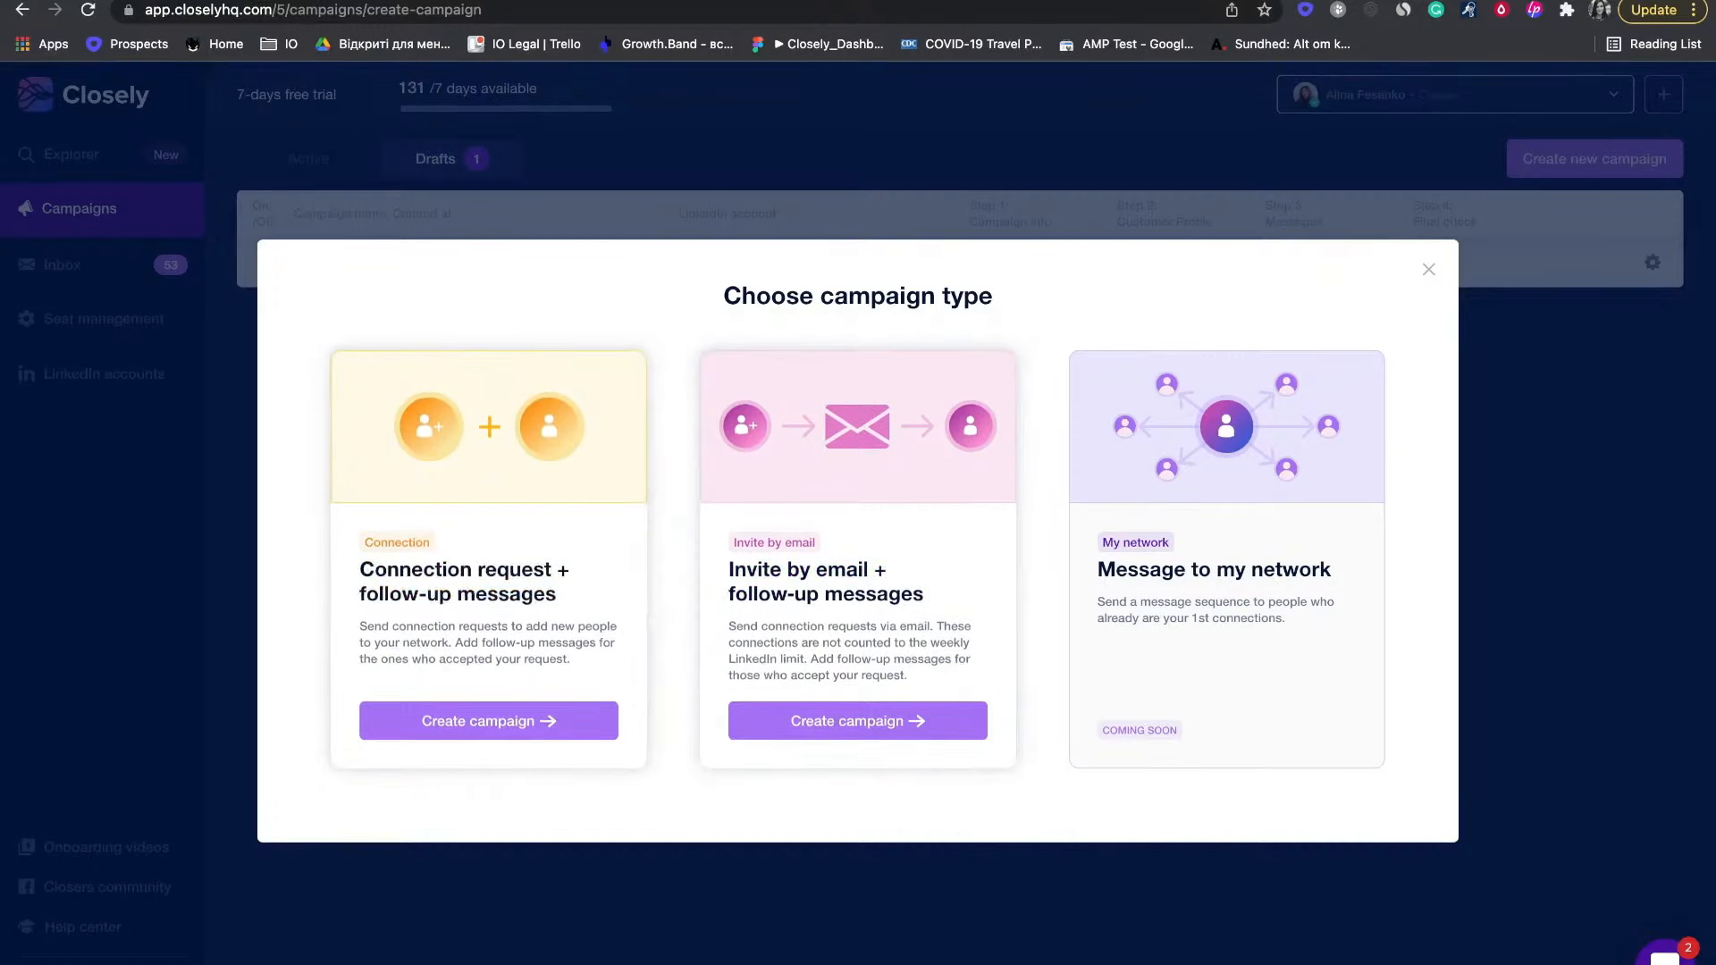
- Switch to the Closely_updates presentation in Google Slides, present it from the safety and account features slide and advance
{"action": "key", "text": "ctrl+Tab"}
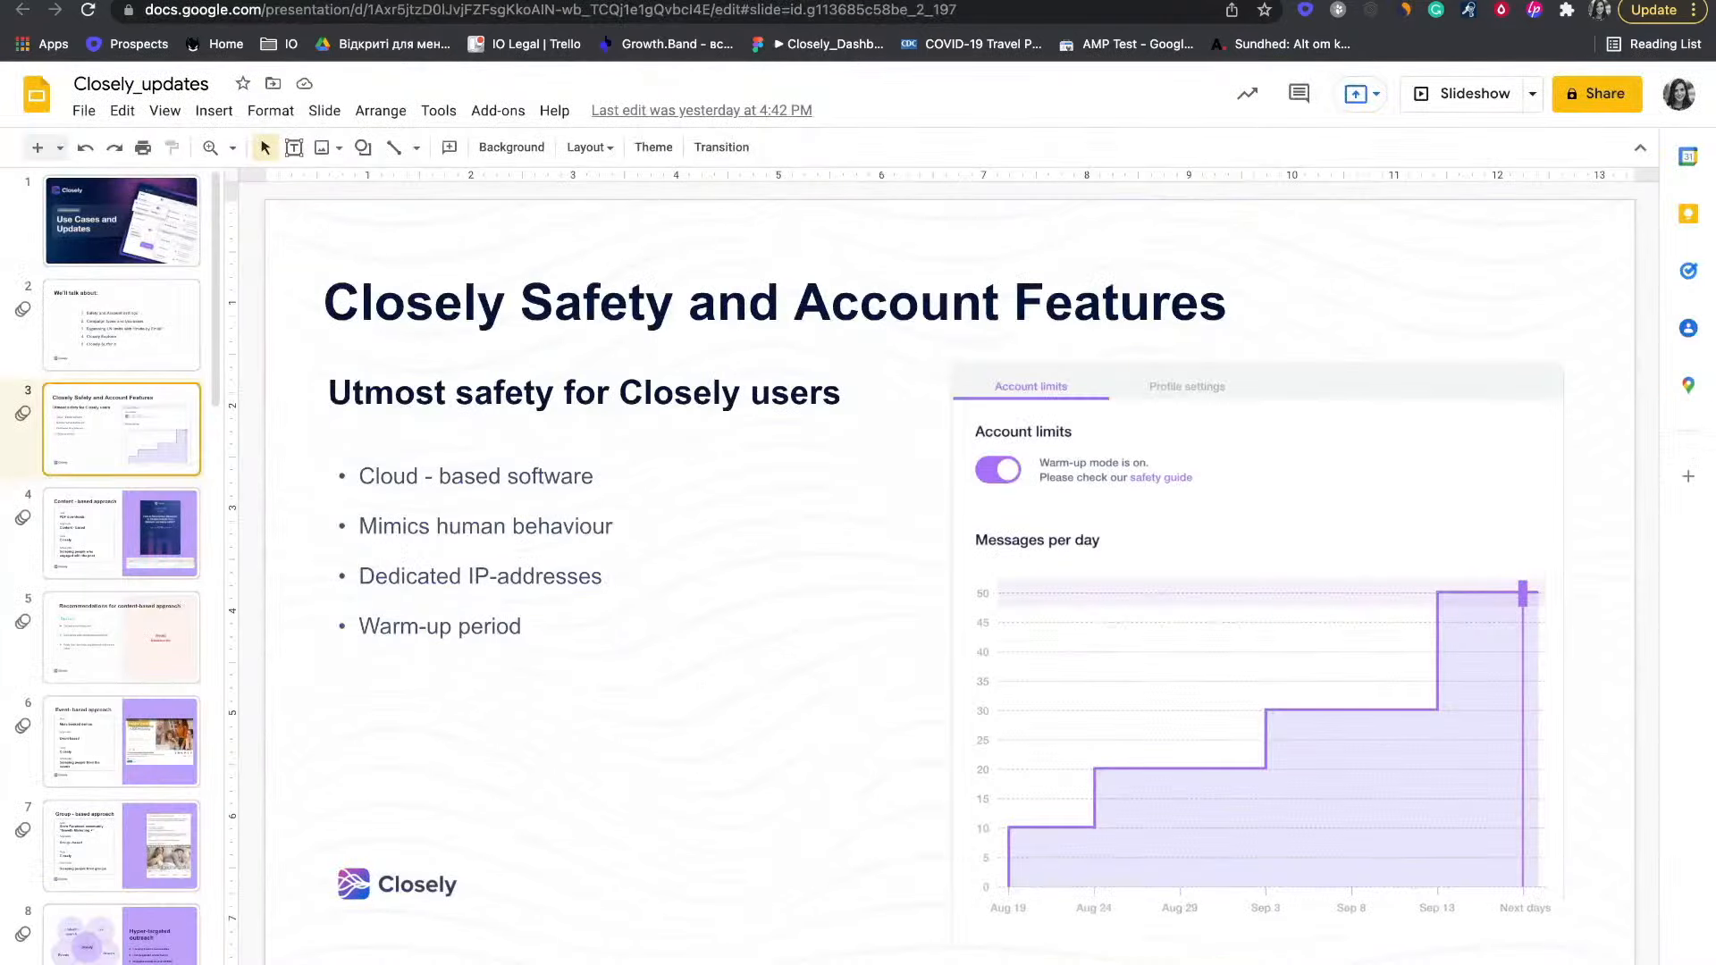
{"action": "key", "text": "super+Return"}
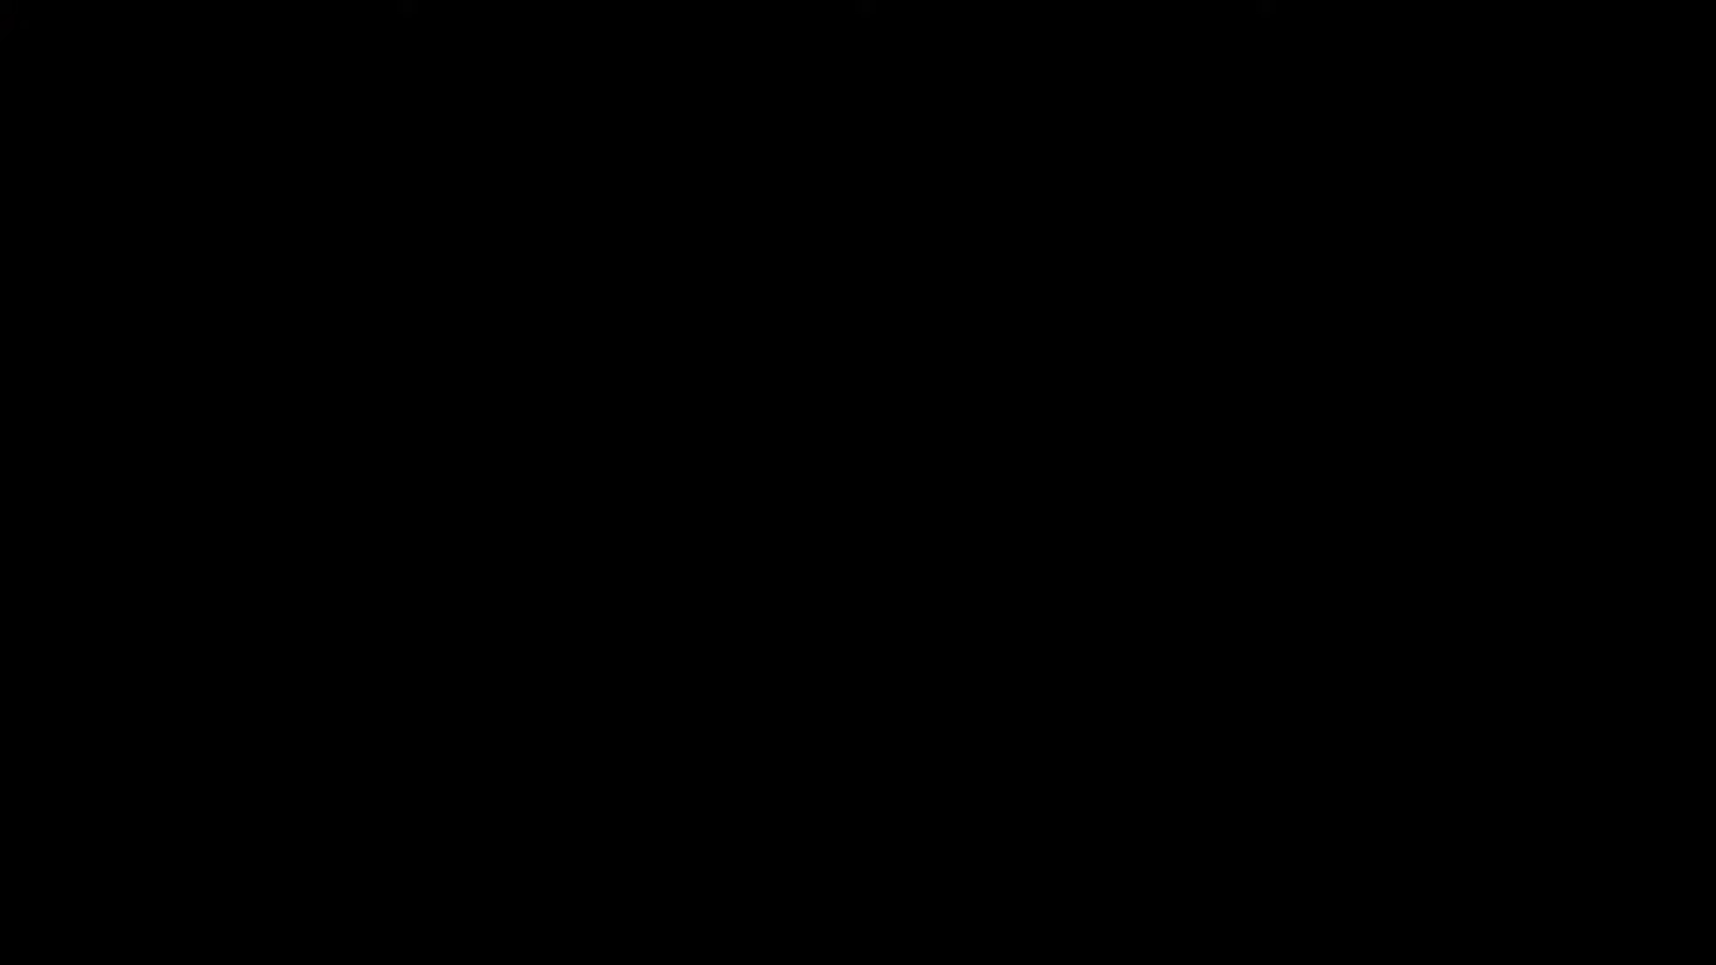
{"action": "key", "text": "Right"}
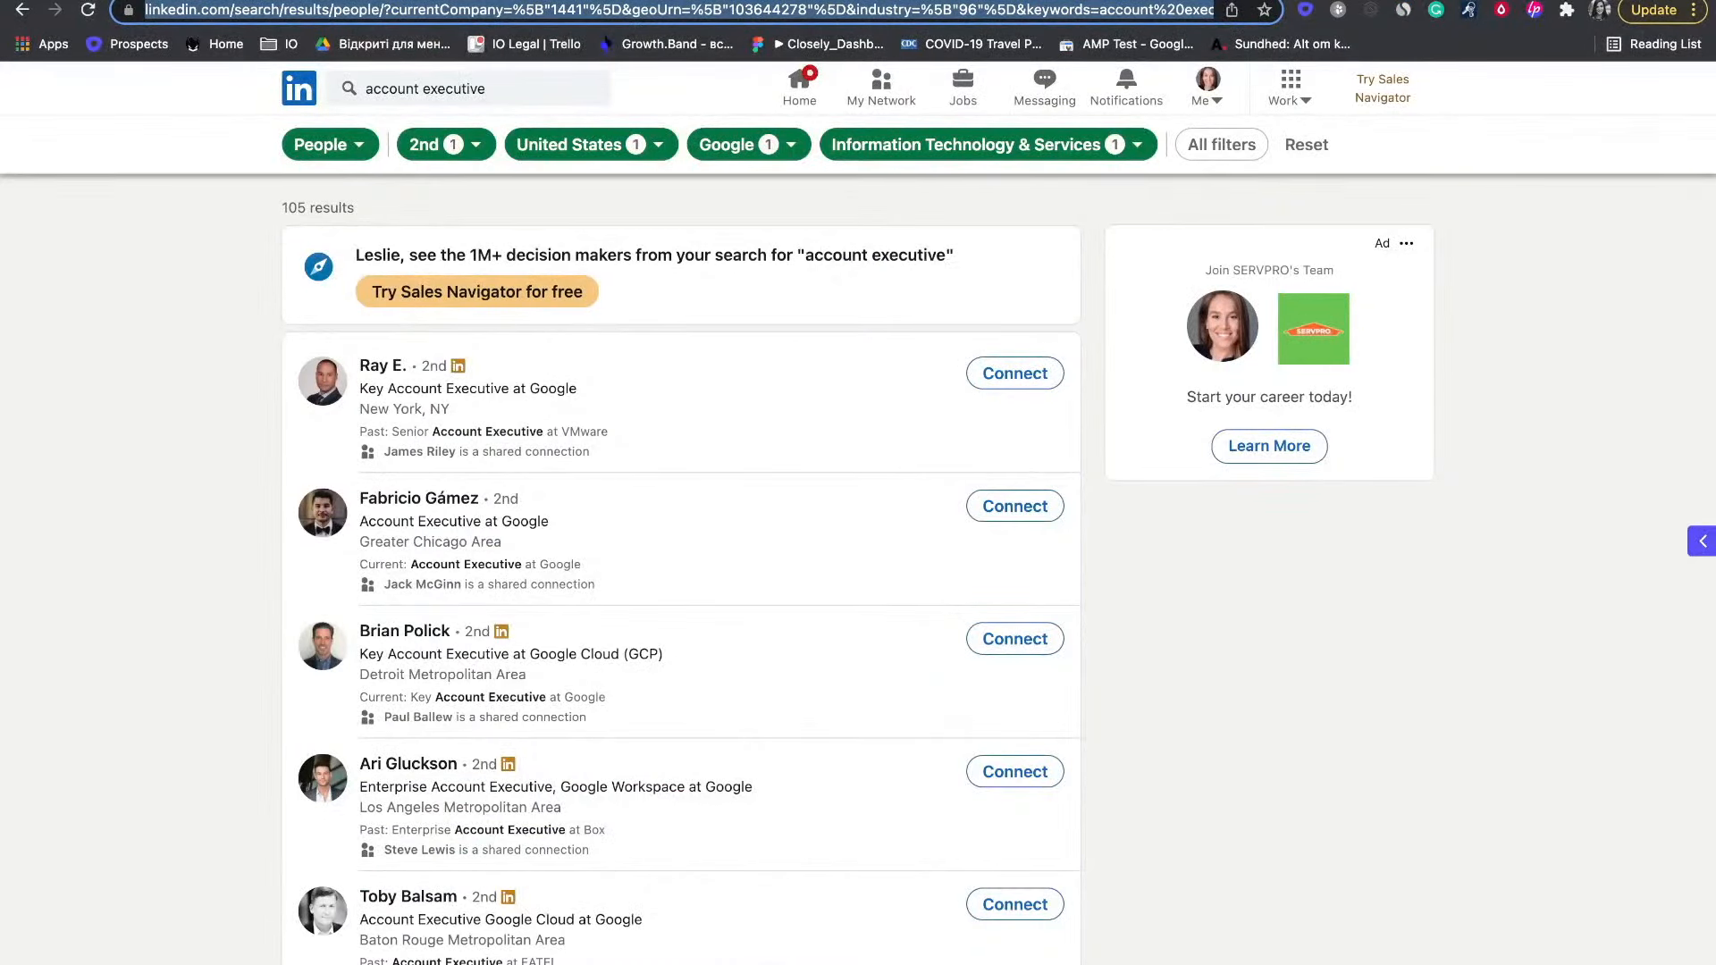
- Search LinkedIn for "best cta", reset the people filters and limit the results to posts
{"action": "left_click", "coordinate": [474, 89]}
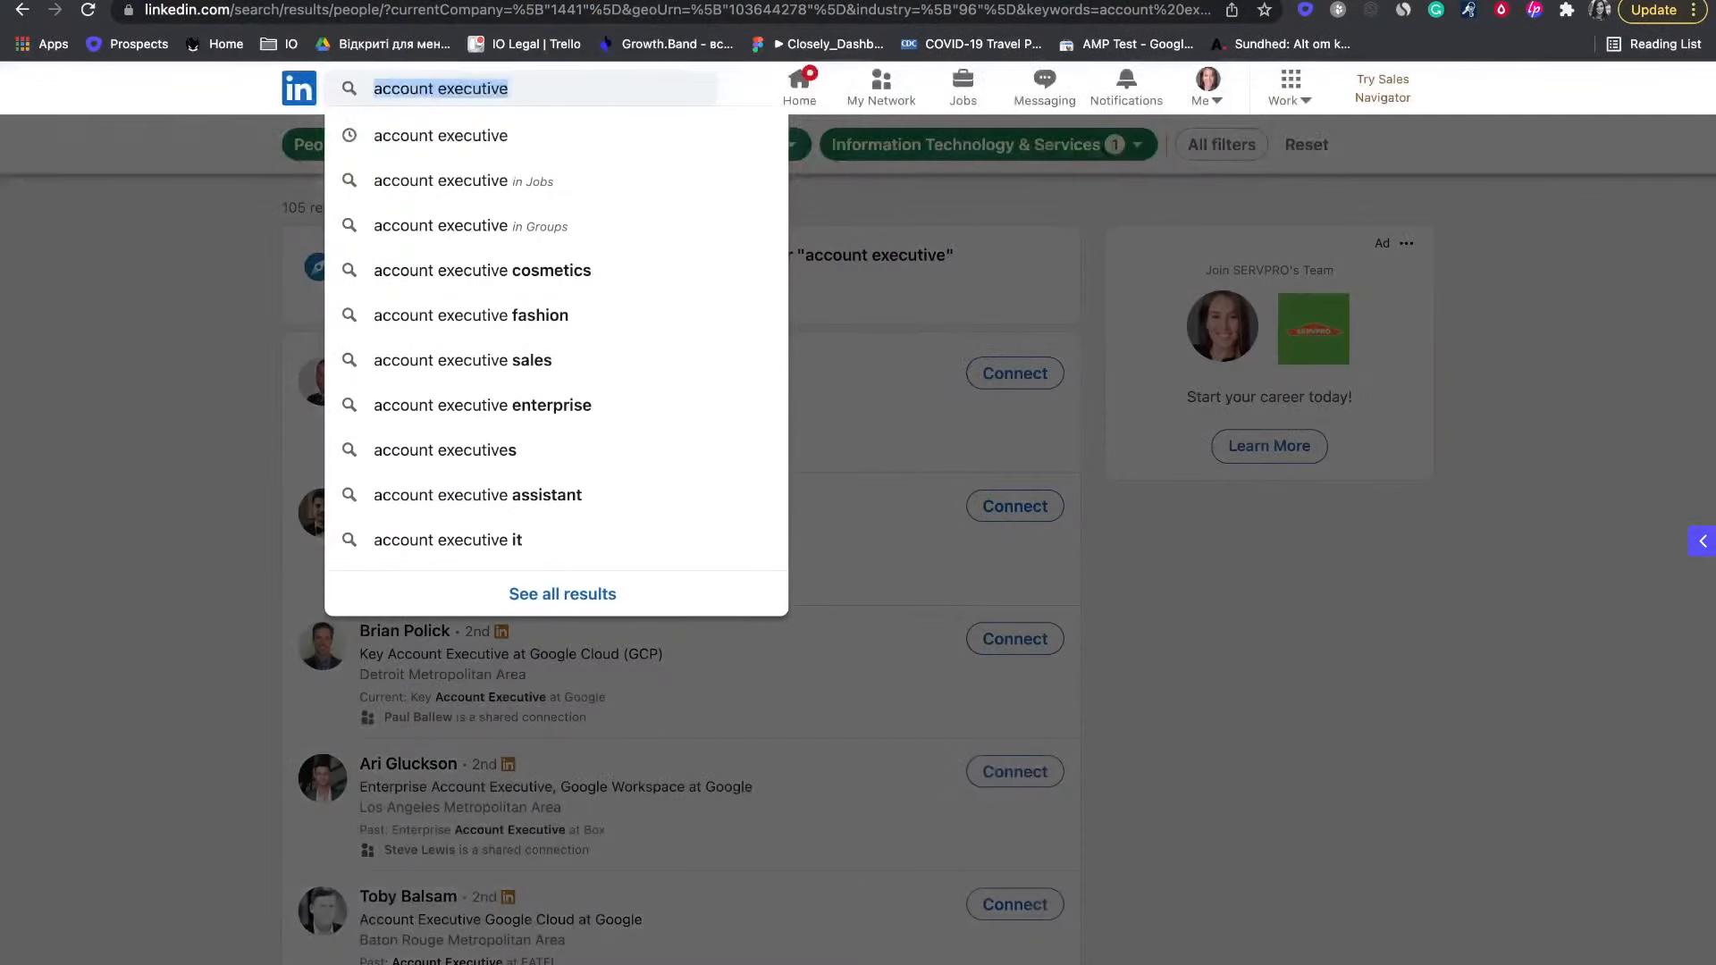
{"action": "type", "text": "best cta"}
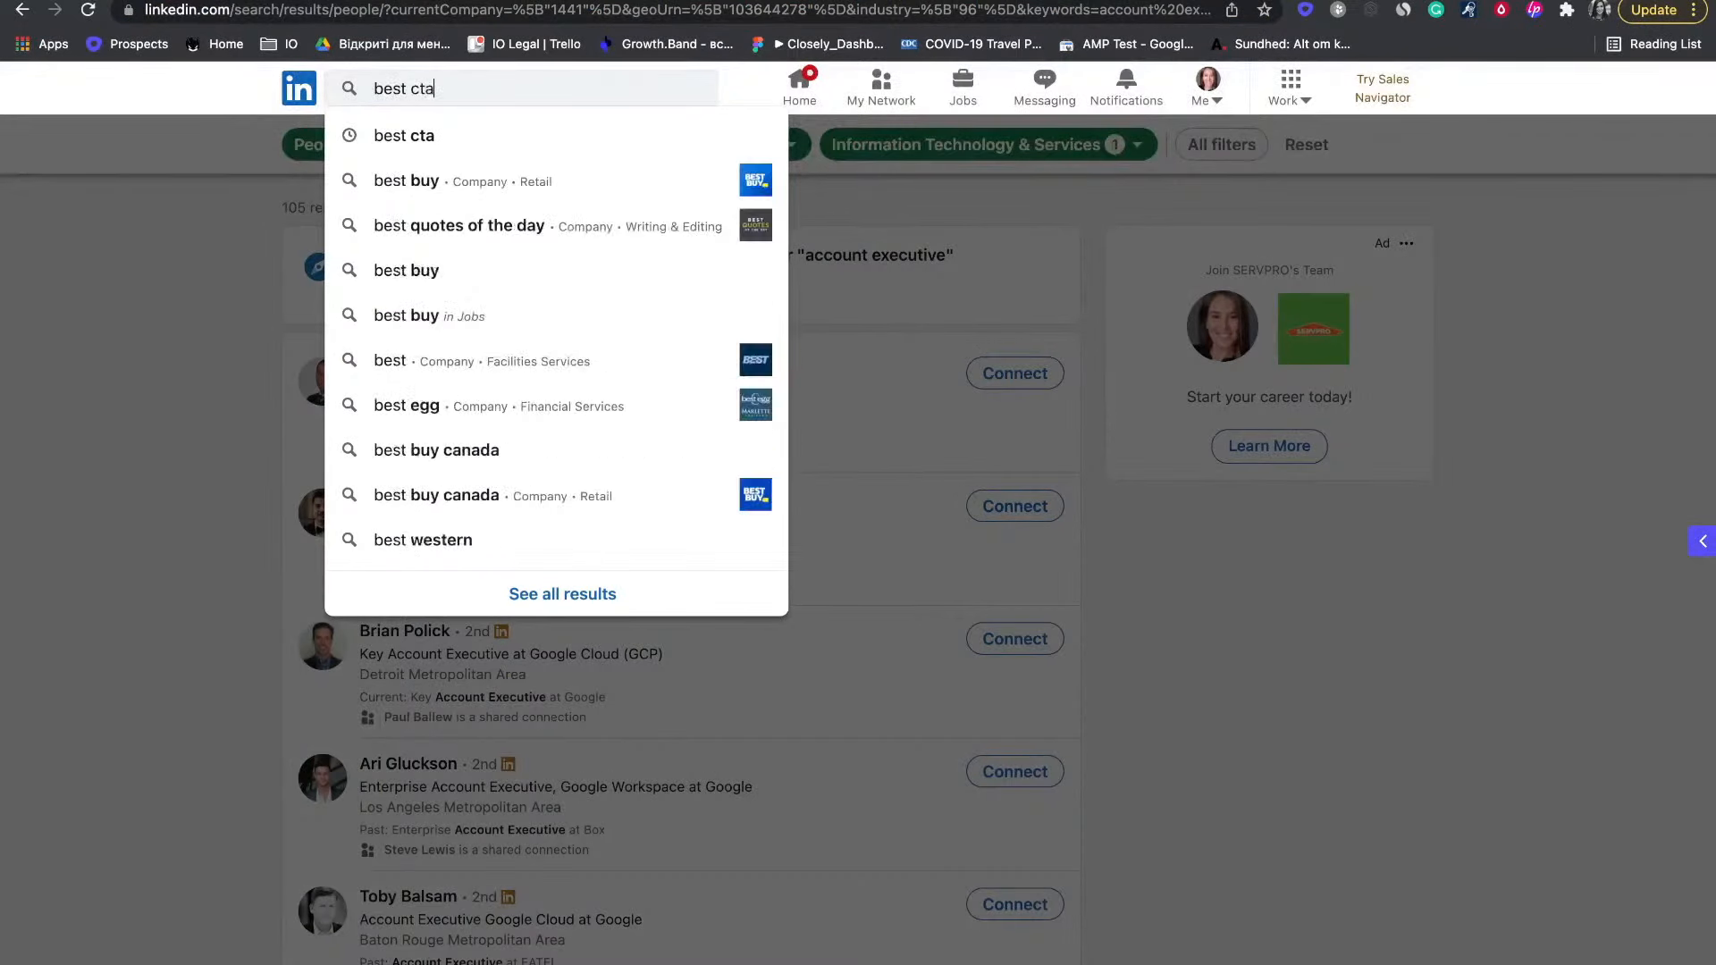
{"action": "key", "text": "Return"}
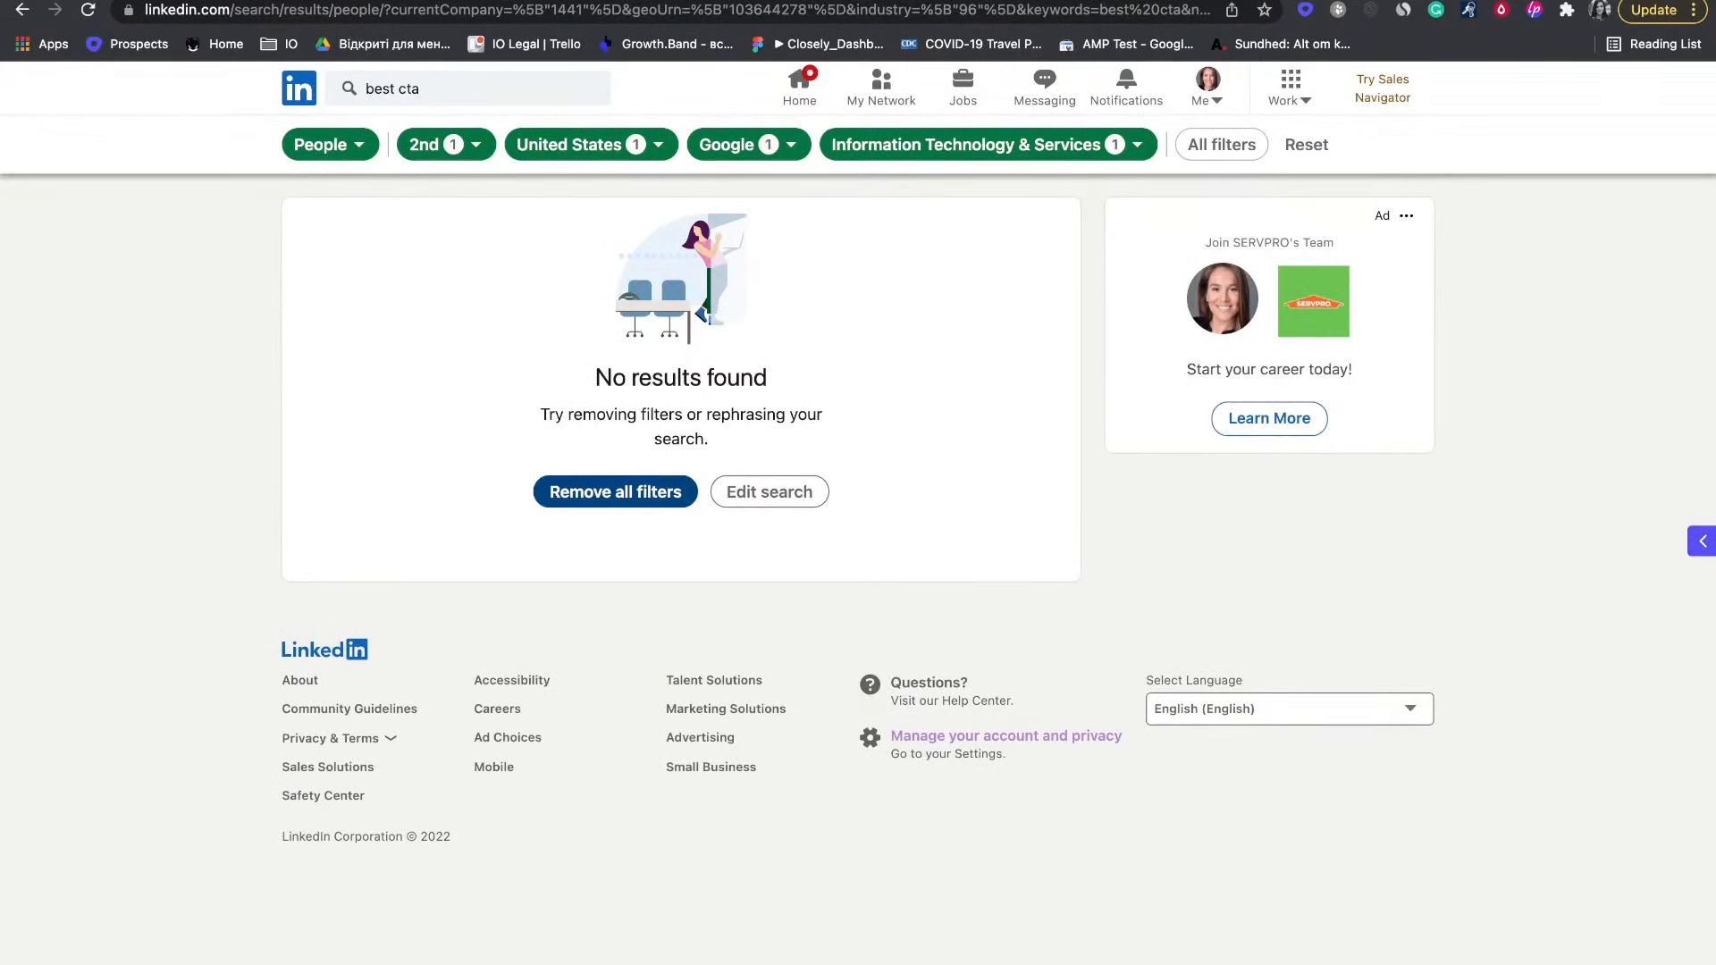
{"action": "left_click", "coordinate": [1306, 144]}
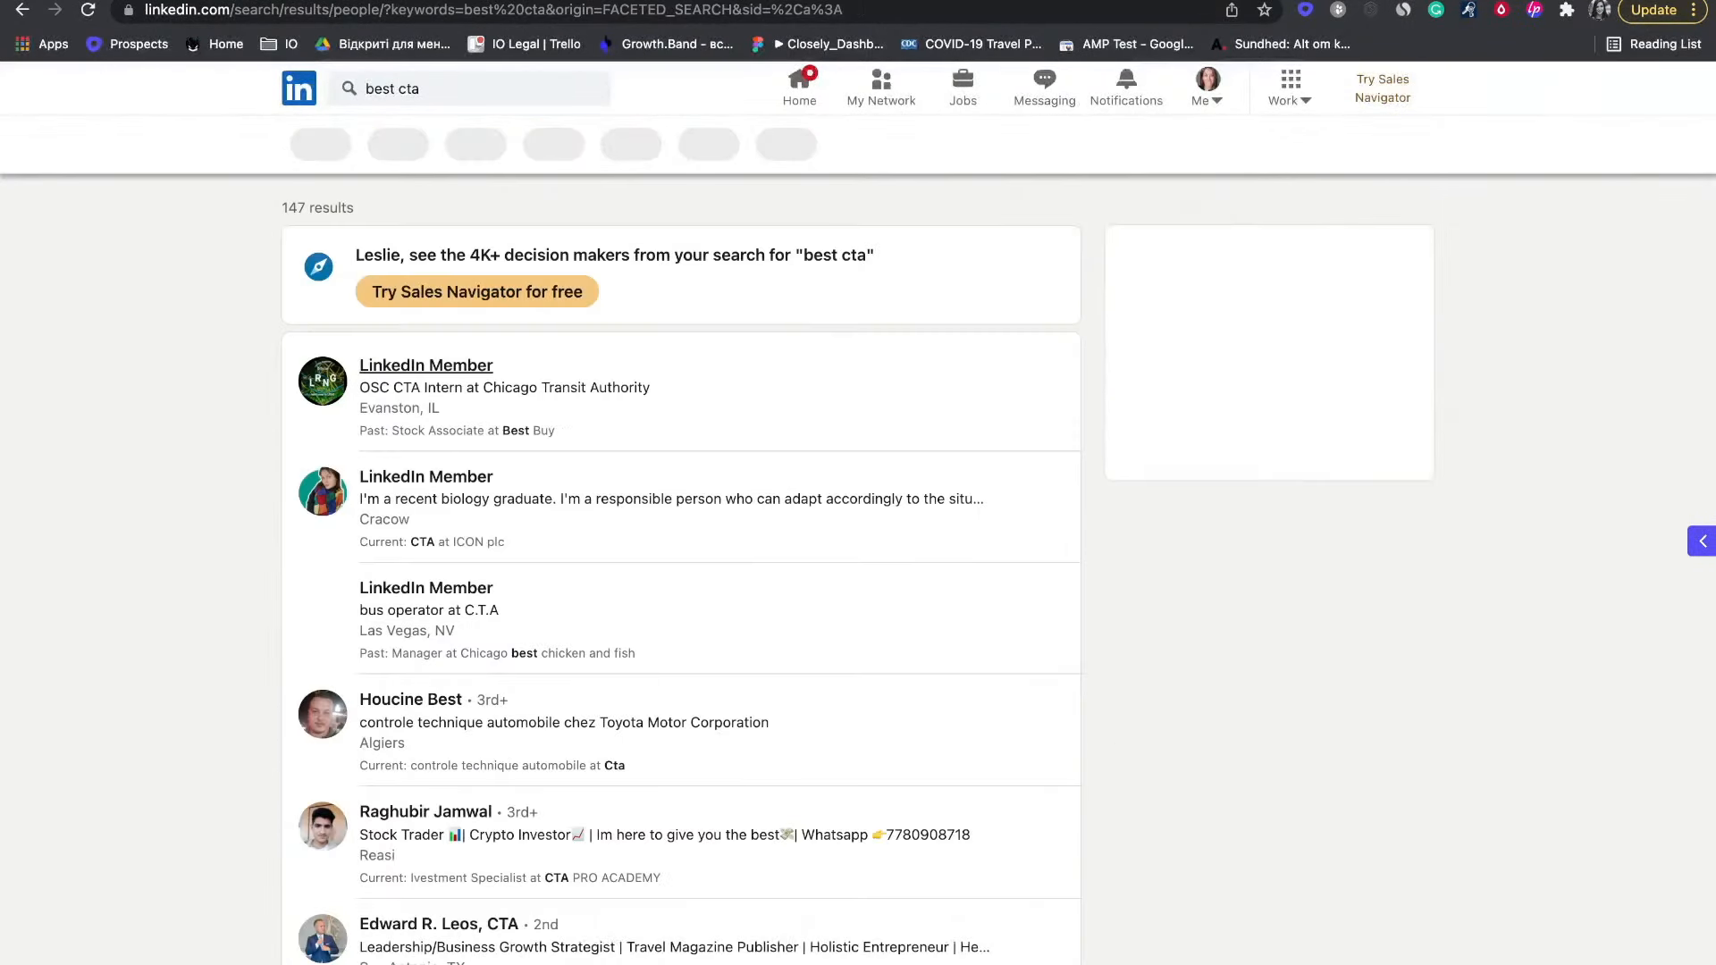
{"action": "left_click", "coordinate": [330, 145]}
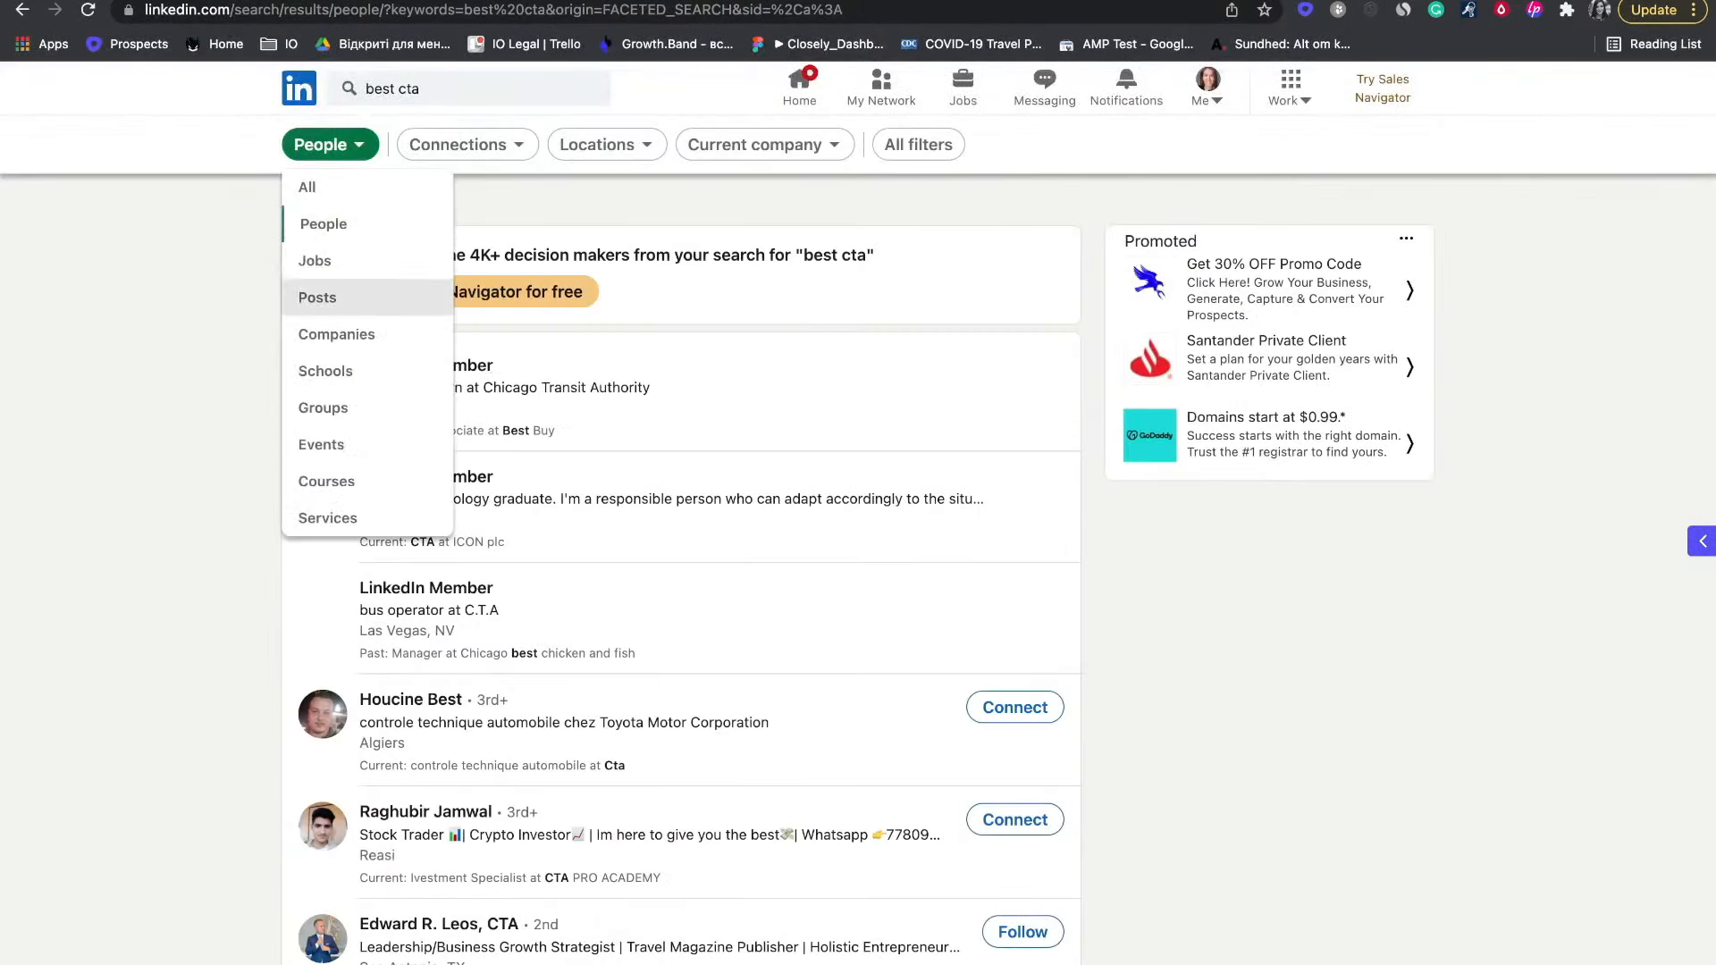
{"action": "left_click", "coordinate": [322, 297]}
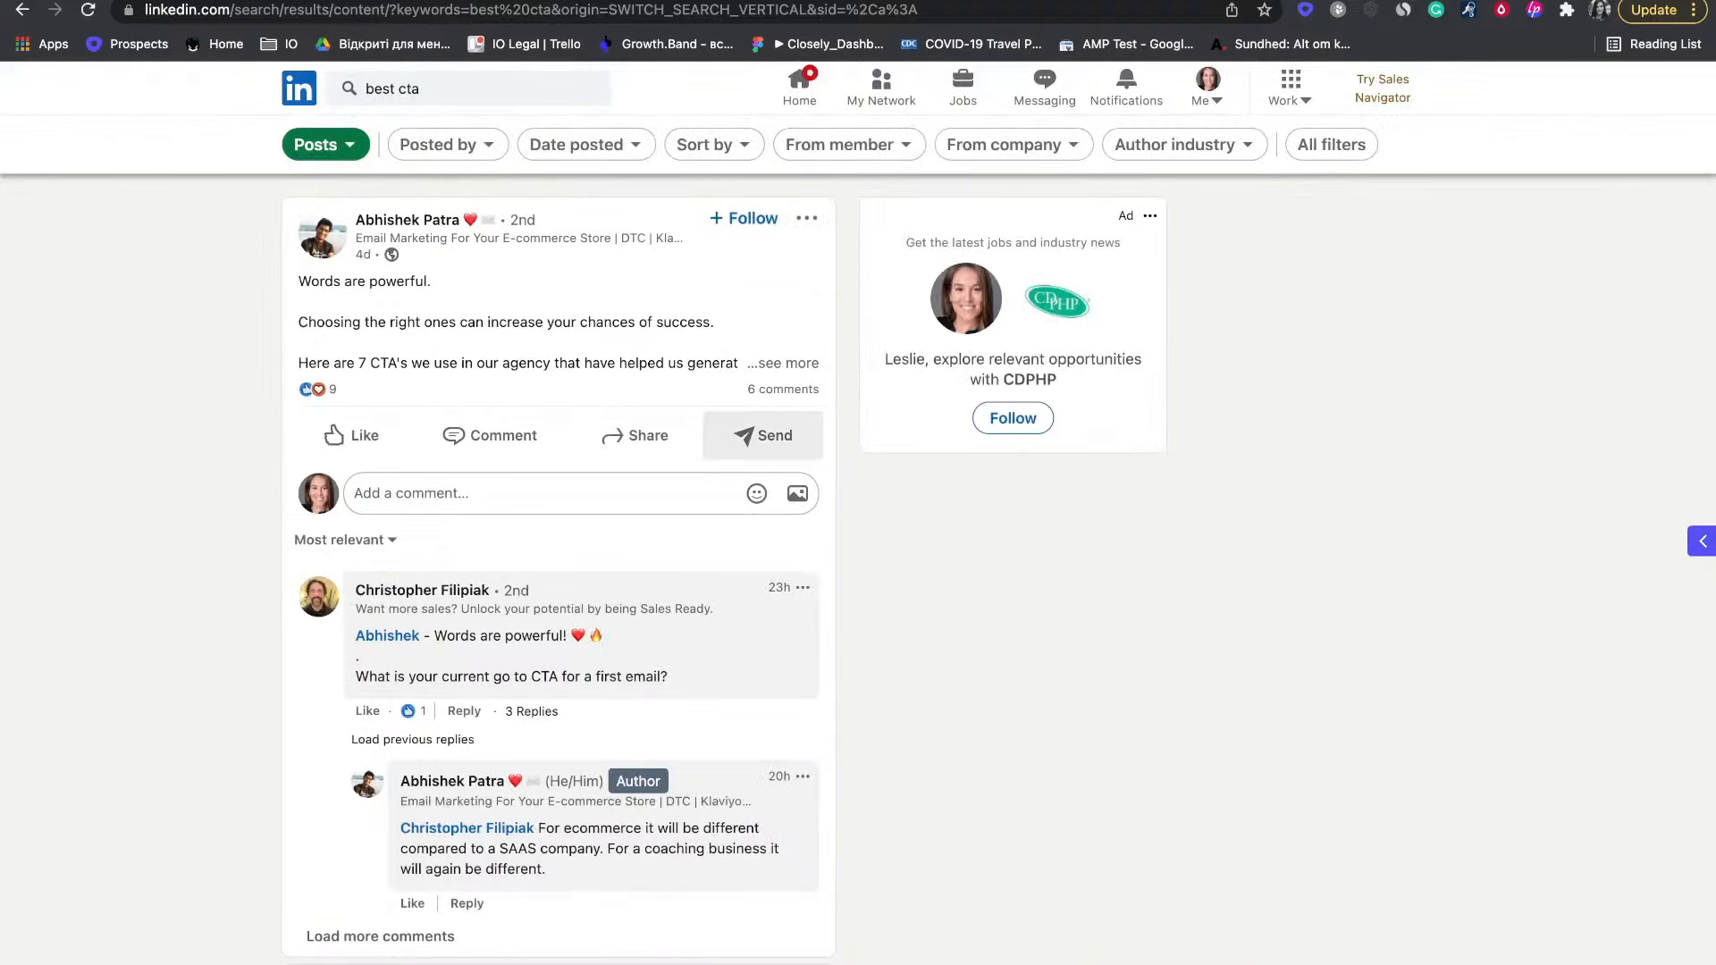
- Find the post sharing the article "Gresham Investment Management: Best CTA Hedge Fund" and copy its link
{"action": "scroll", "coordinate": [766, 438], "scroll_direction": "down", "scroll_amount": 10}
{"action": "scroll", "coordinate": [559, 572], "scroll_direction": "down", "scroll_amount": 15}
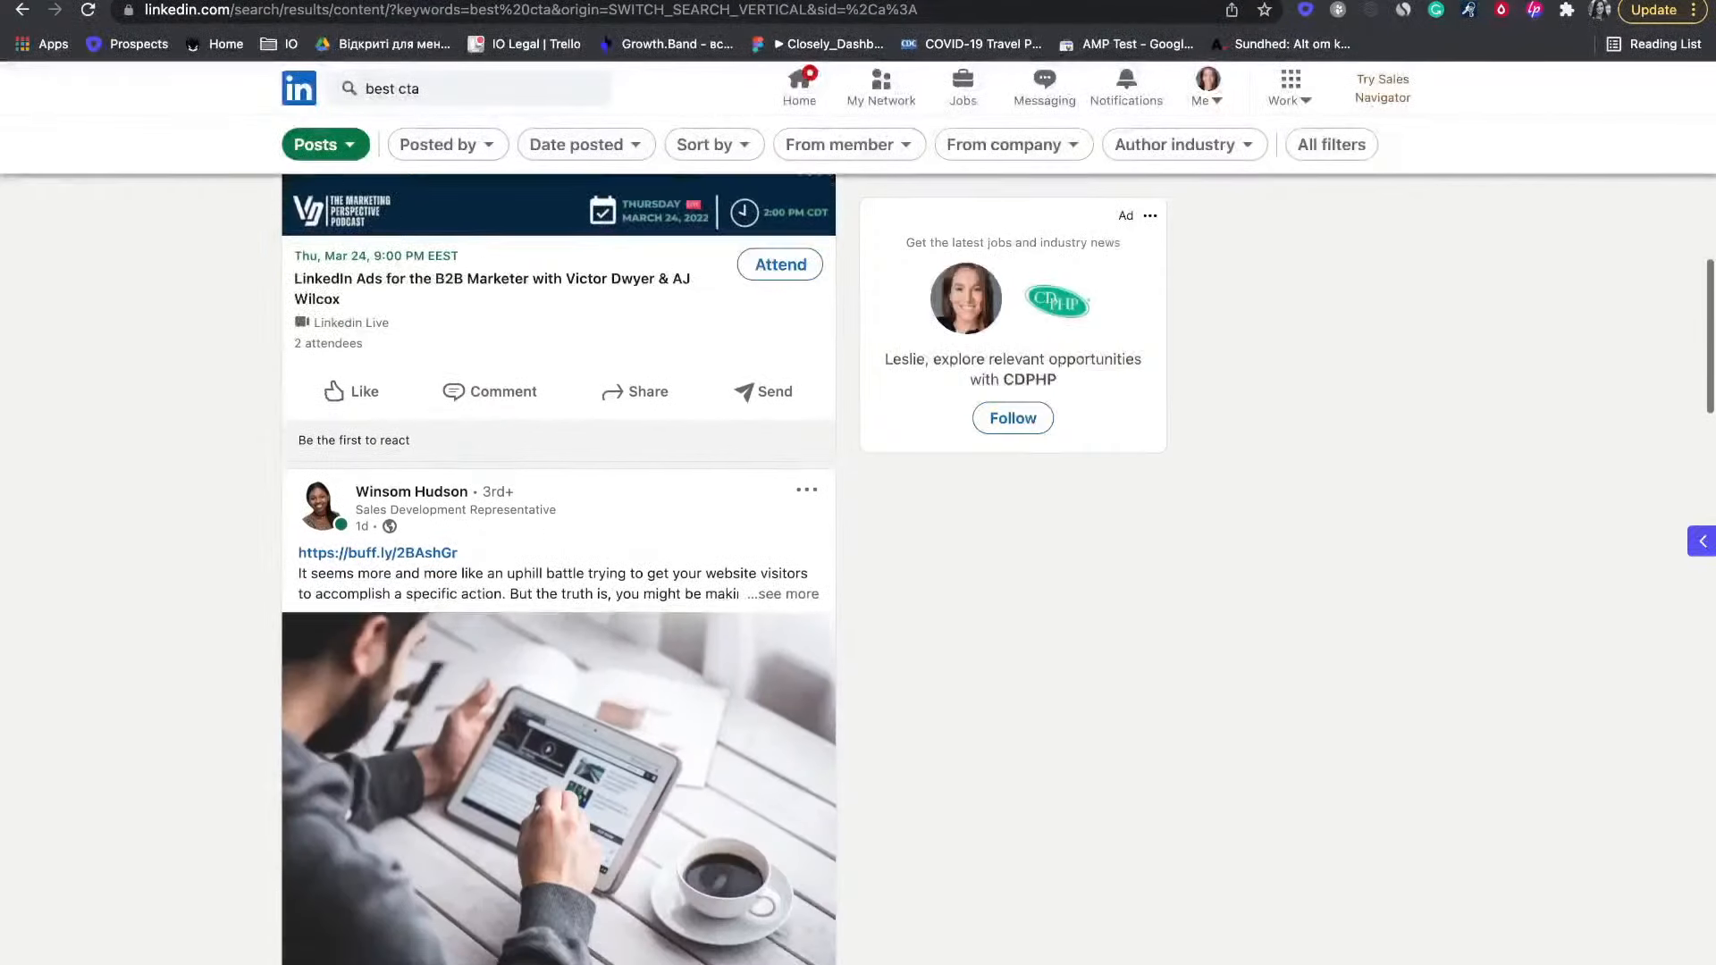
{"action": "scroll", "coordinate": [558, 569], "scroll_direction": "down", "scroll_amount": 4}
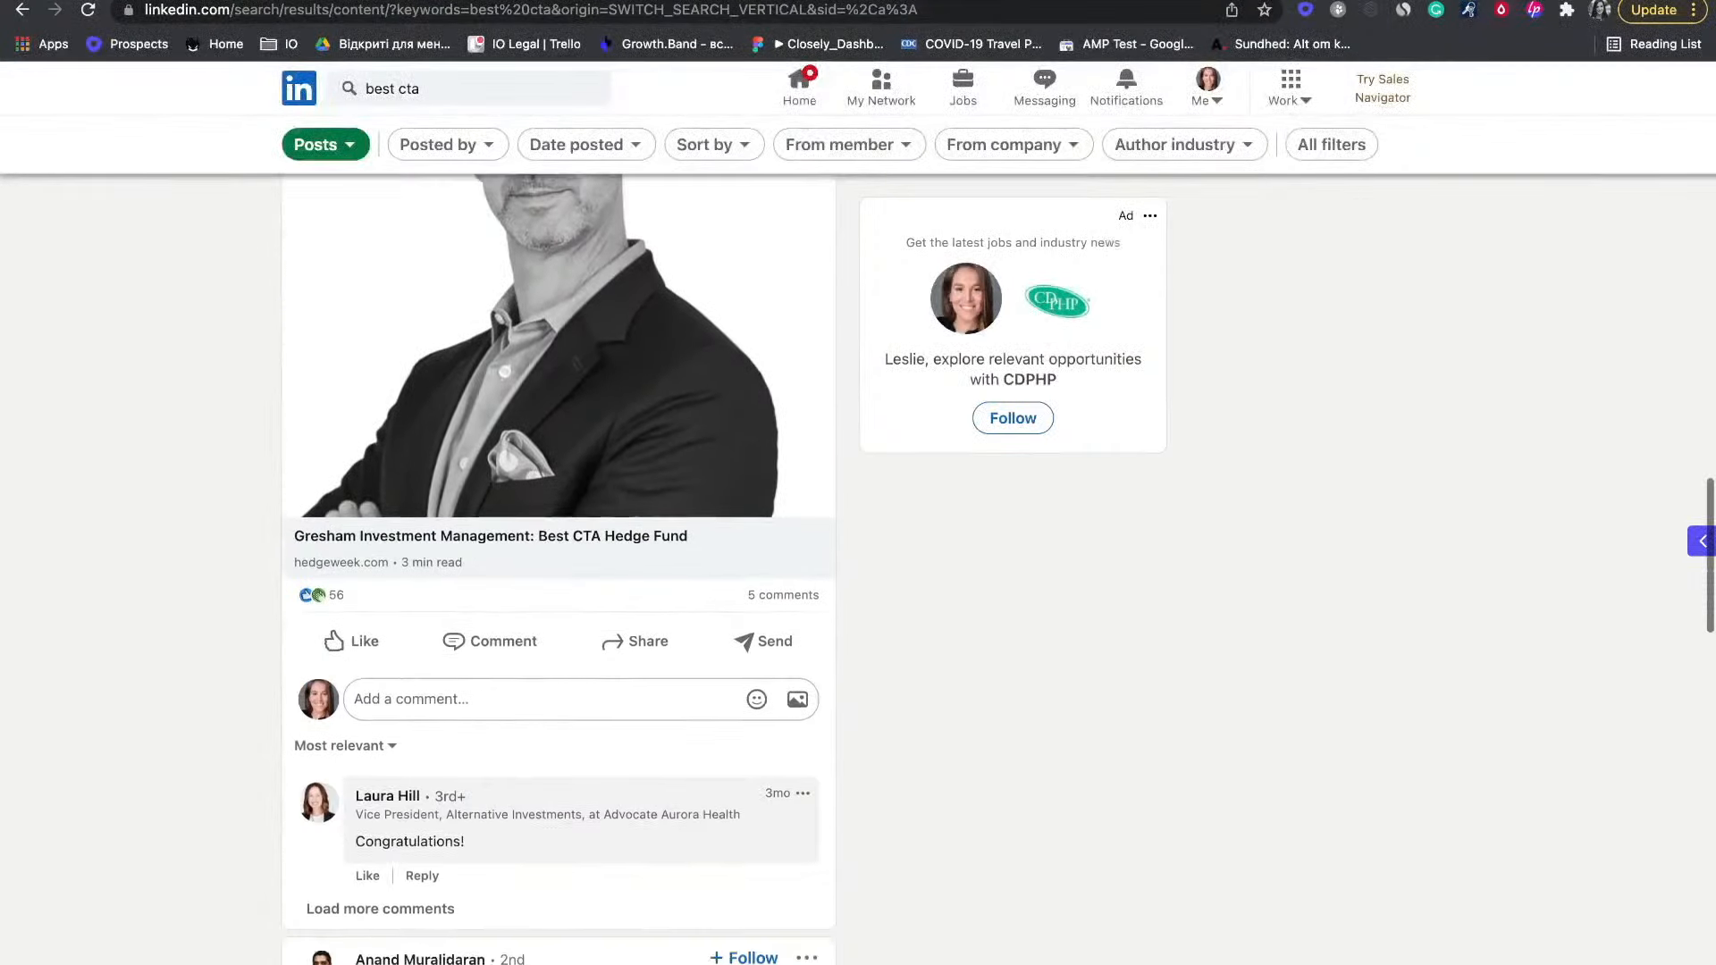
{"action": "scroll", "coordinate": [559, 568], "scroll_direction": "up", "scroll_amount": 6}
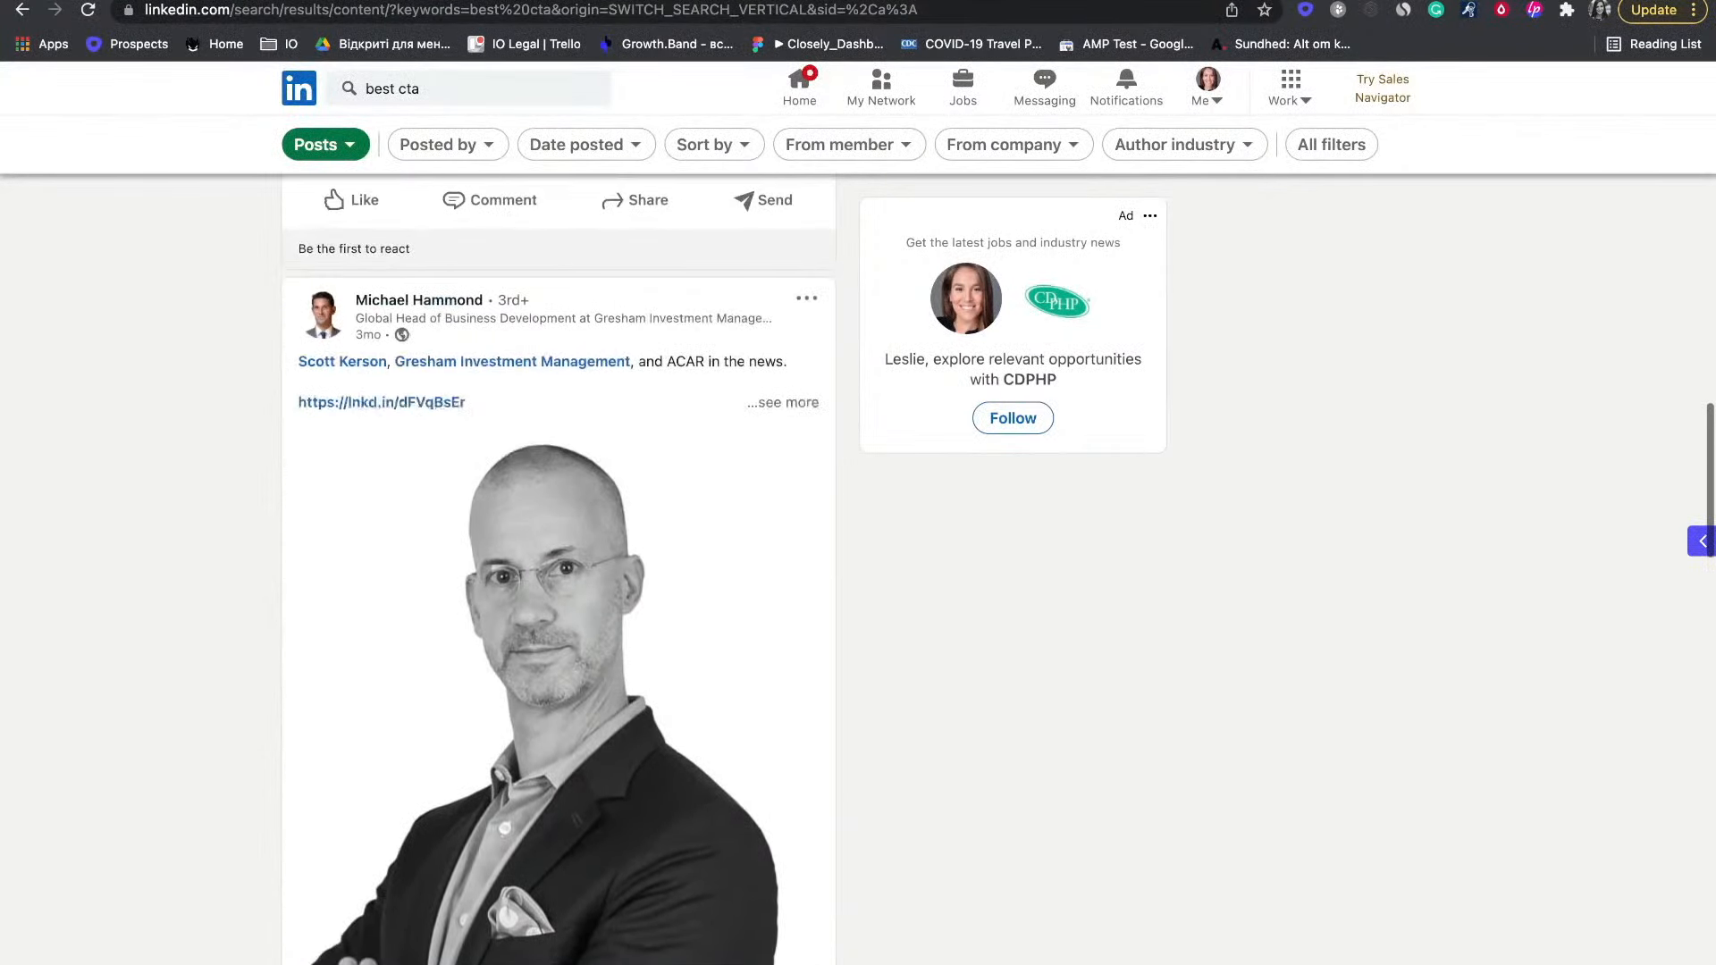
{"action": "left_click", "coordinate": [807, 296]}
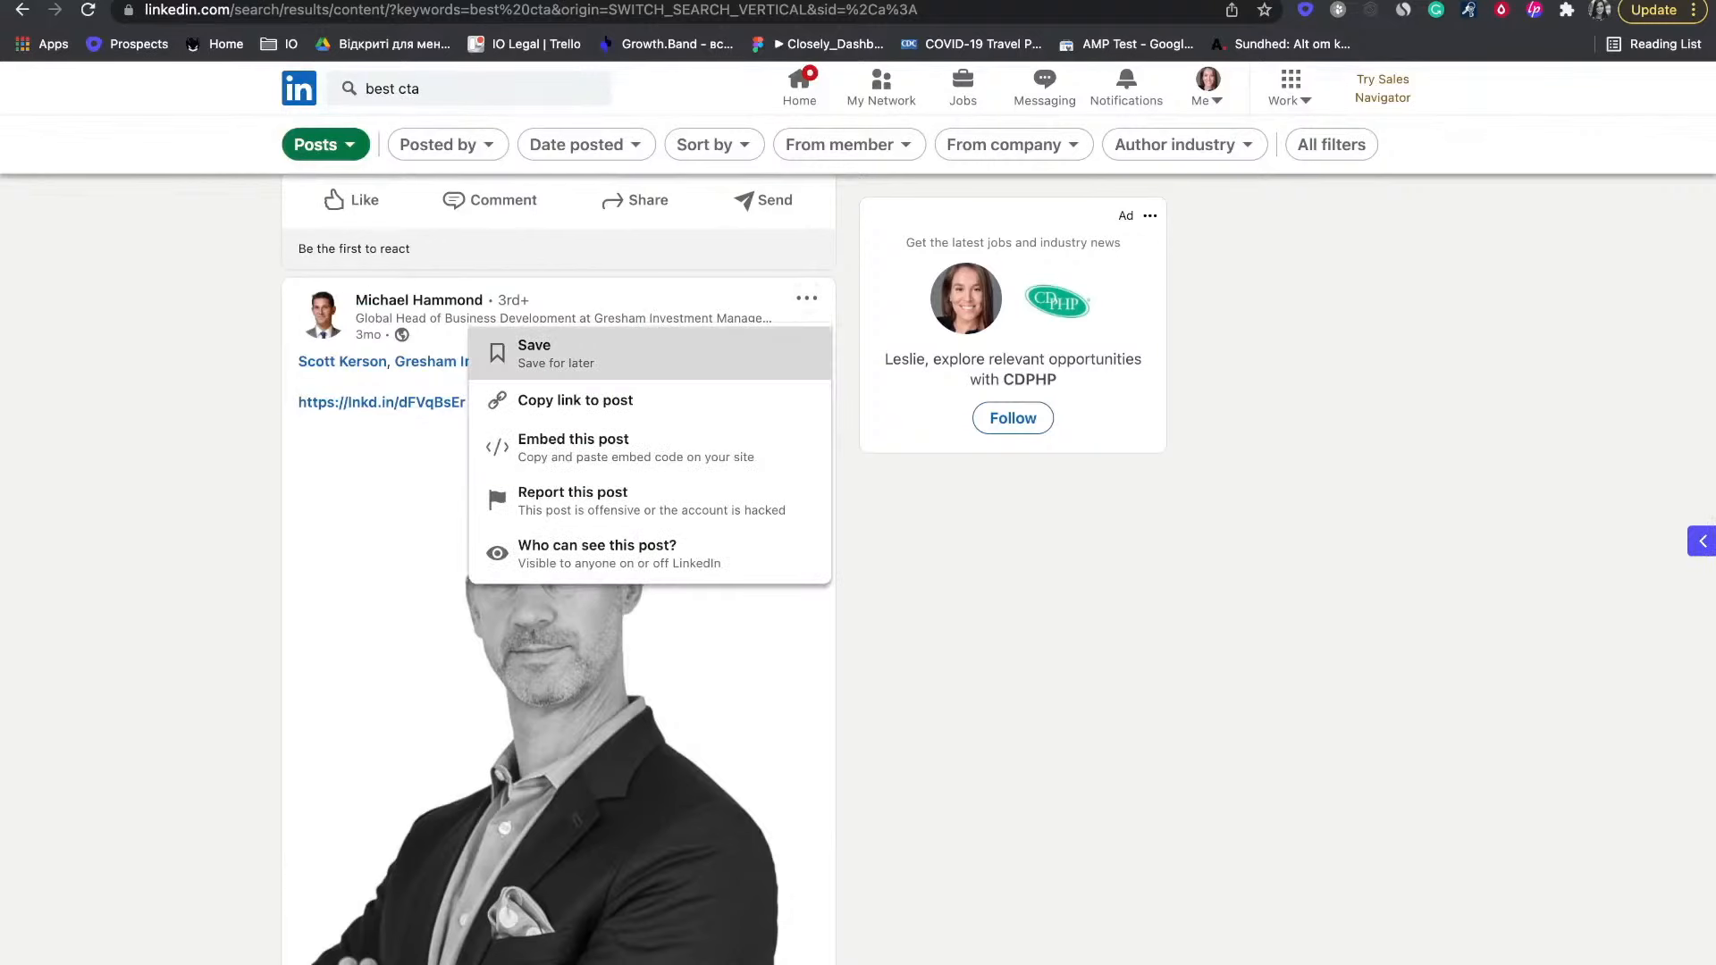
{"action": "left_click", "coordinate": [575, 400]}
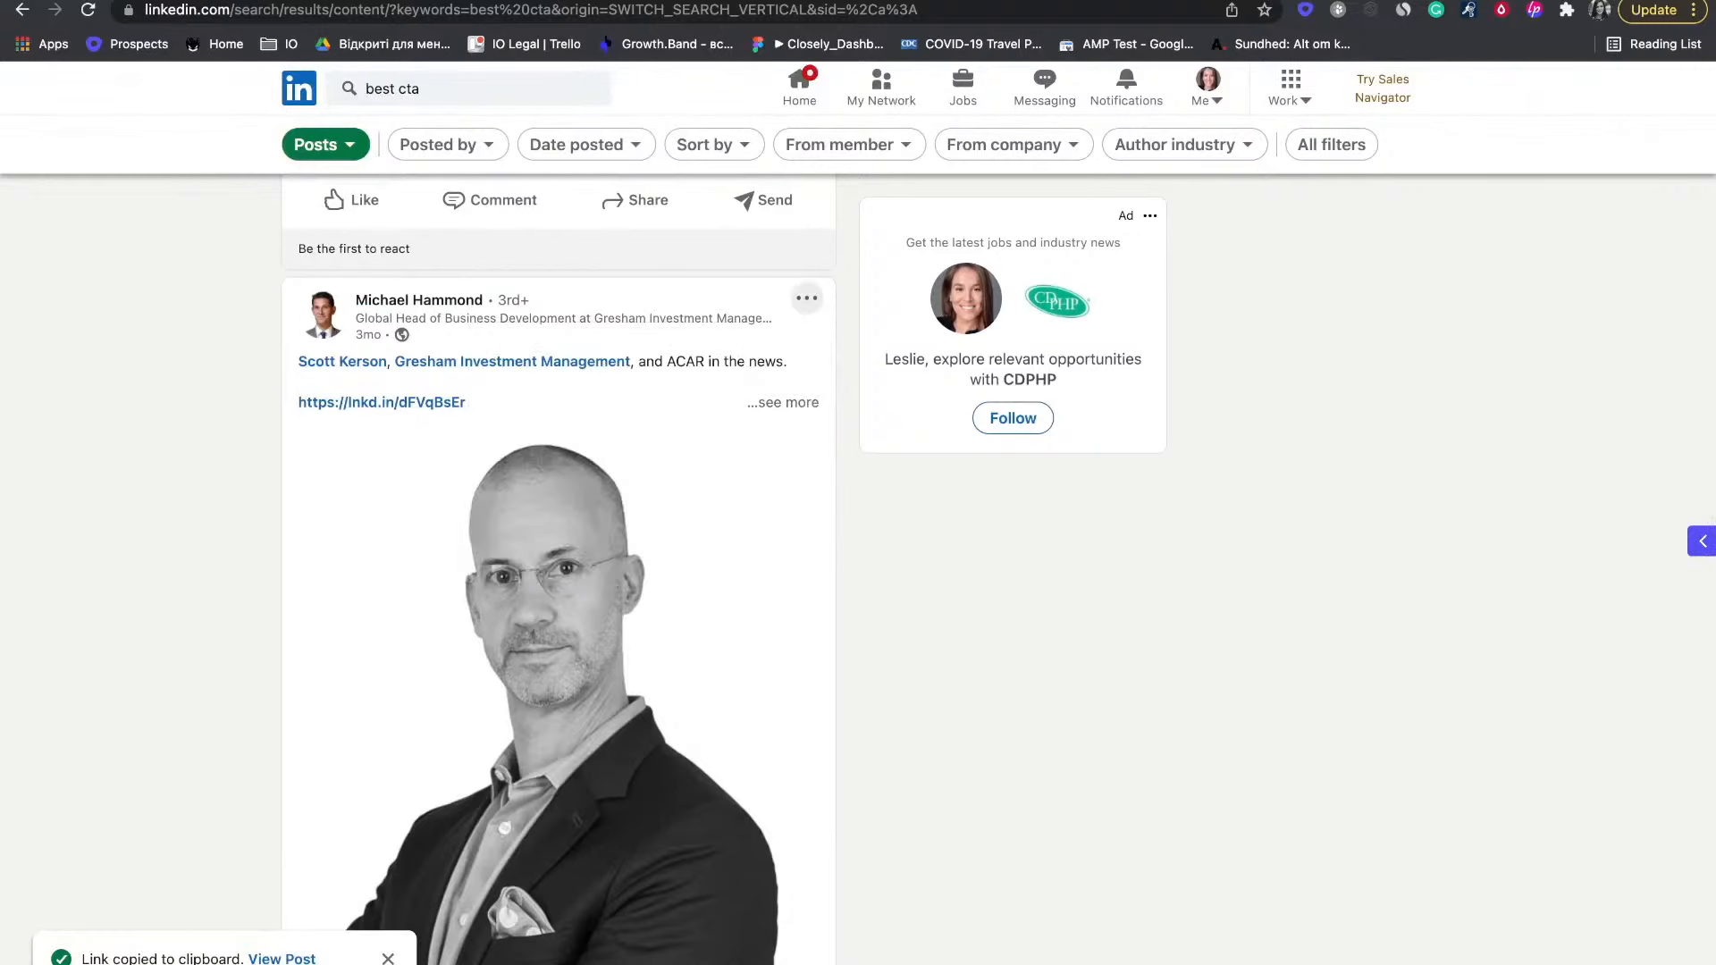
- Switch to Closely, create a connection request campaign and paste the copied post link as its post engagement audience
{"action": "key", "text": "ctrl+Tab"}
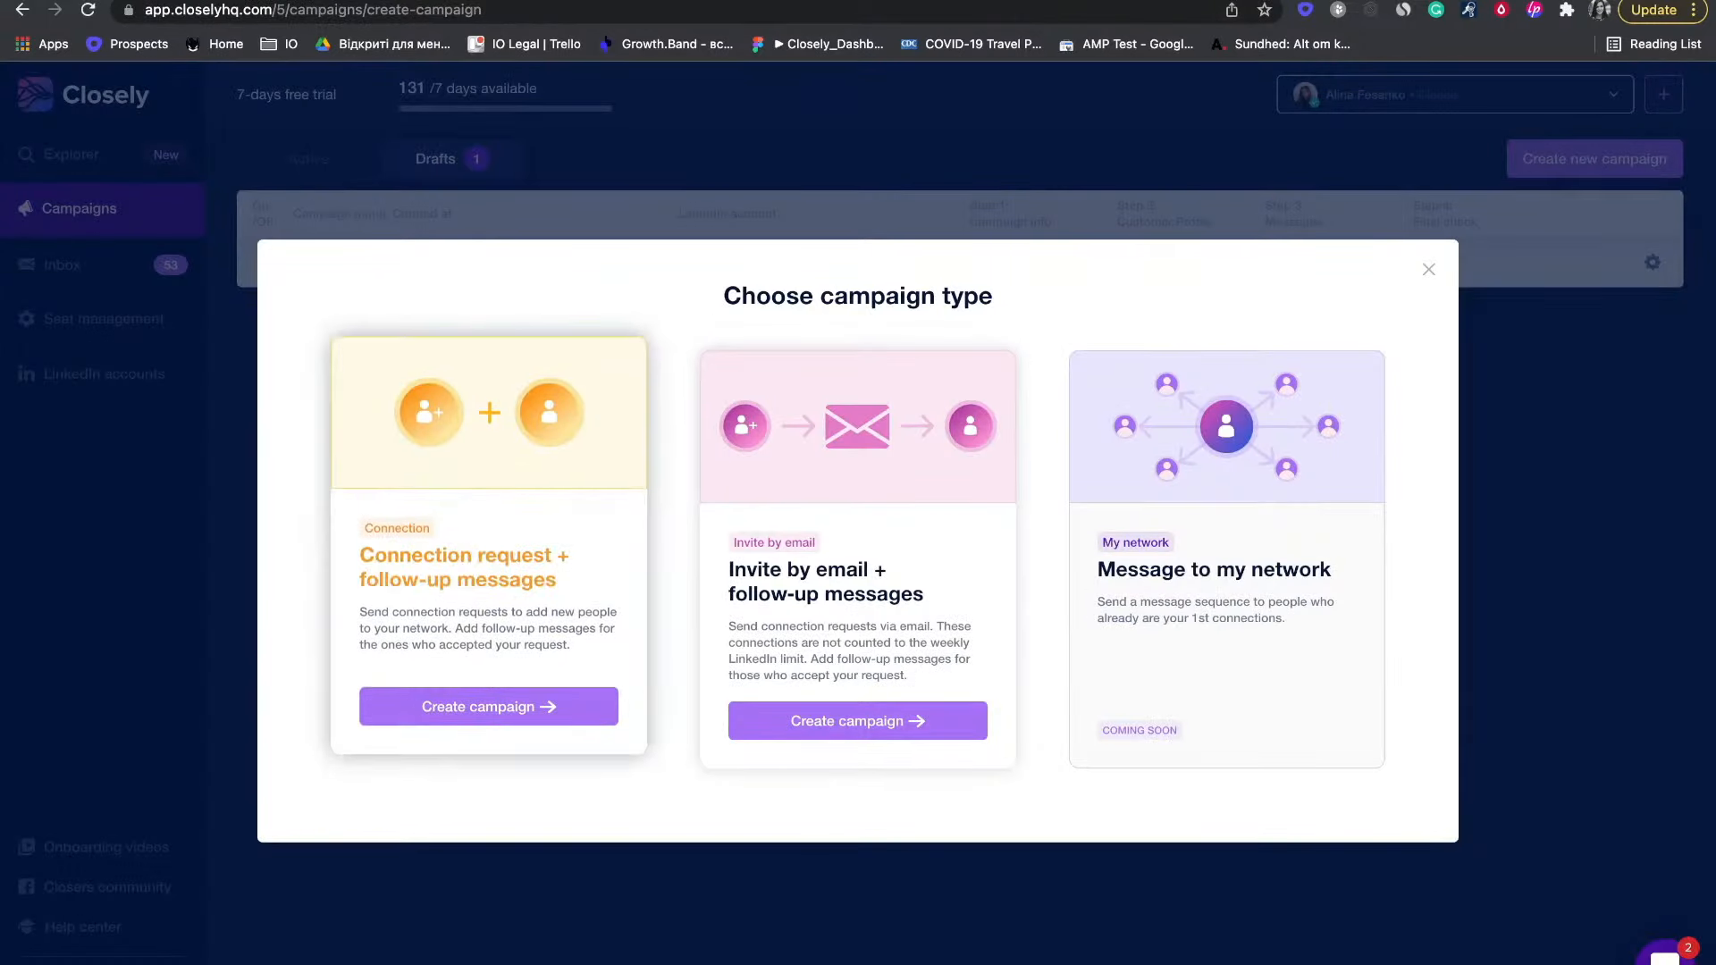
{"action": "left_click", "coordinate": [488, 706]}
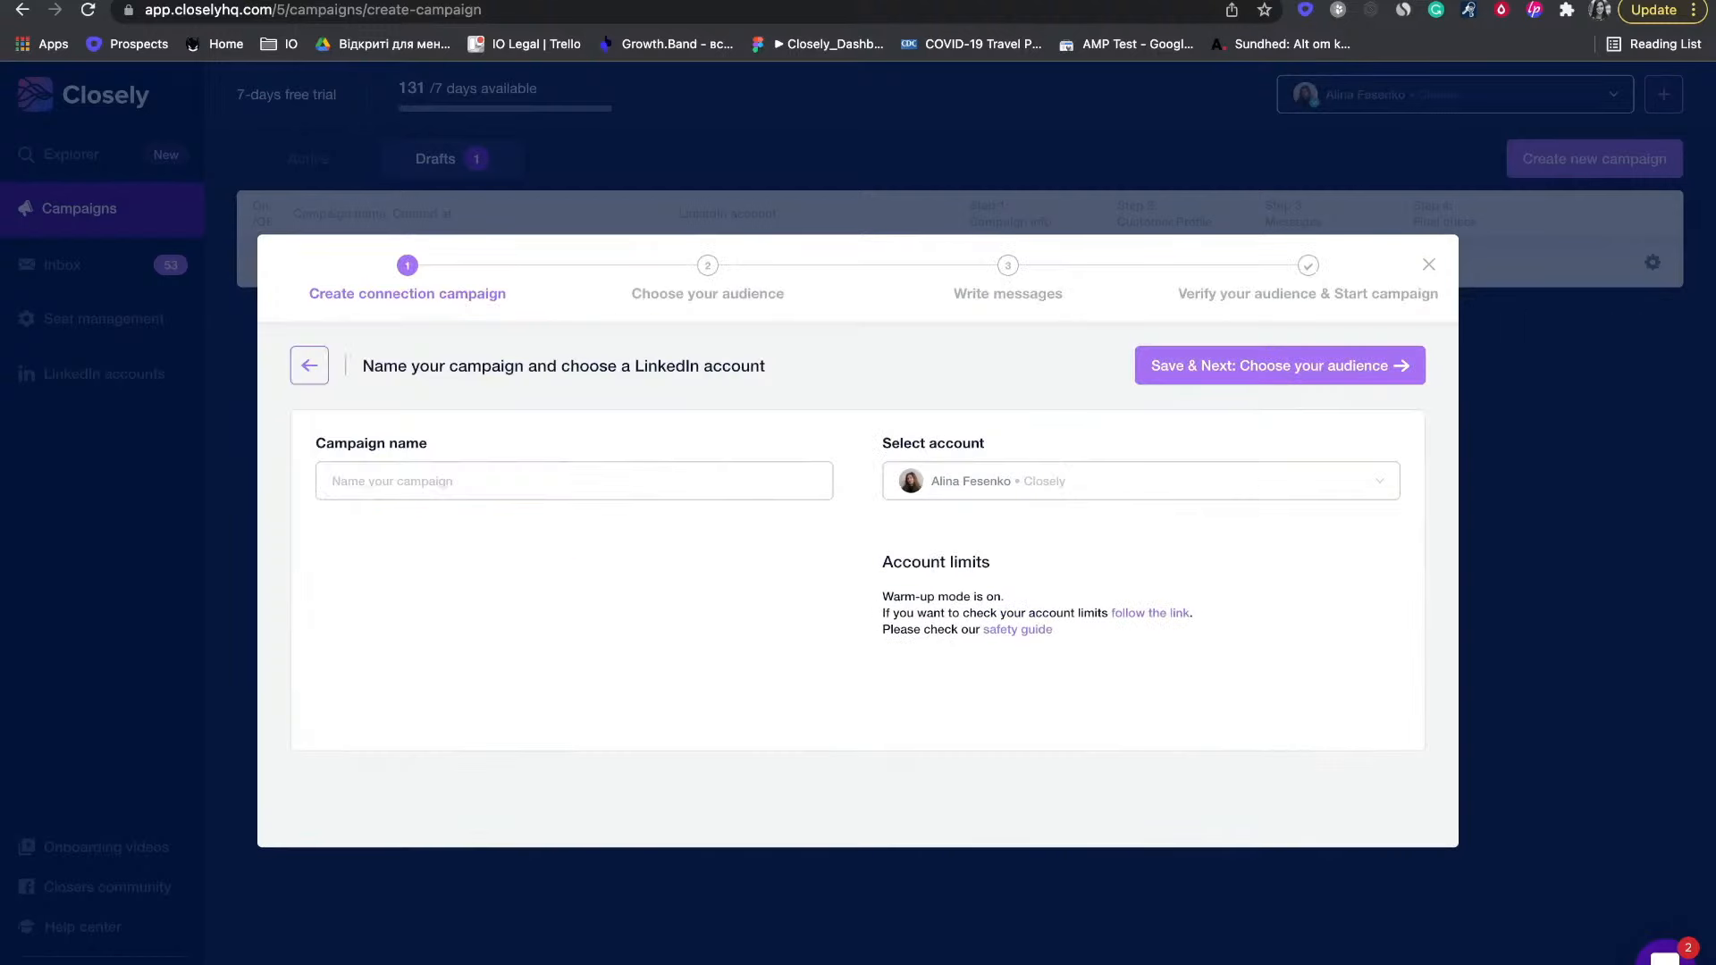
{"action": "left_click", "coordinate": [1287, 365]}
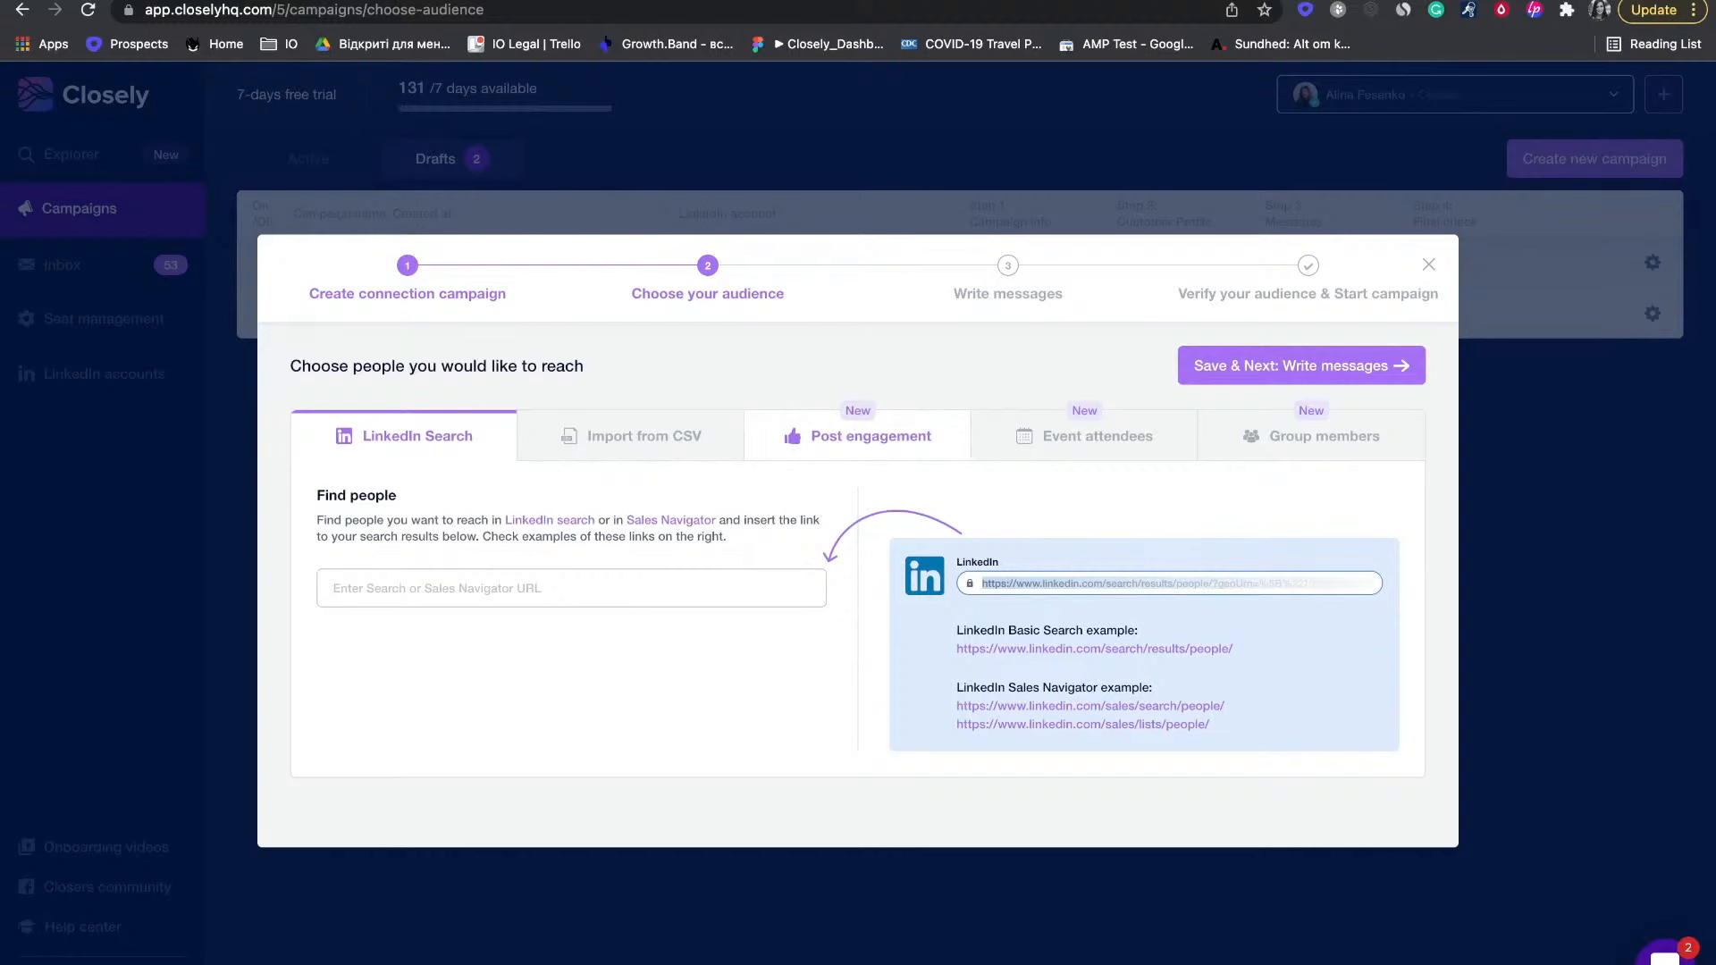
{"action": "left_click", "coordinate": [857, 436]}
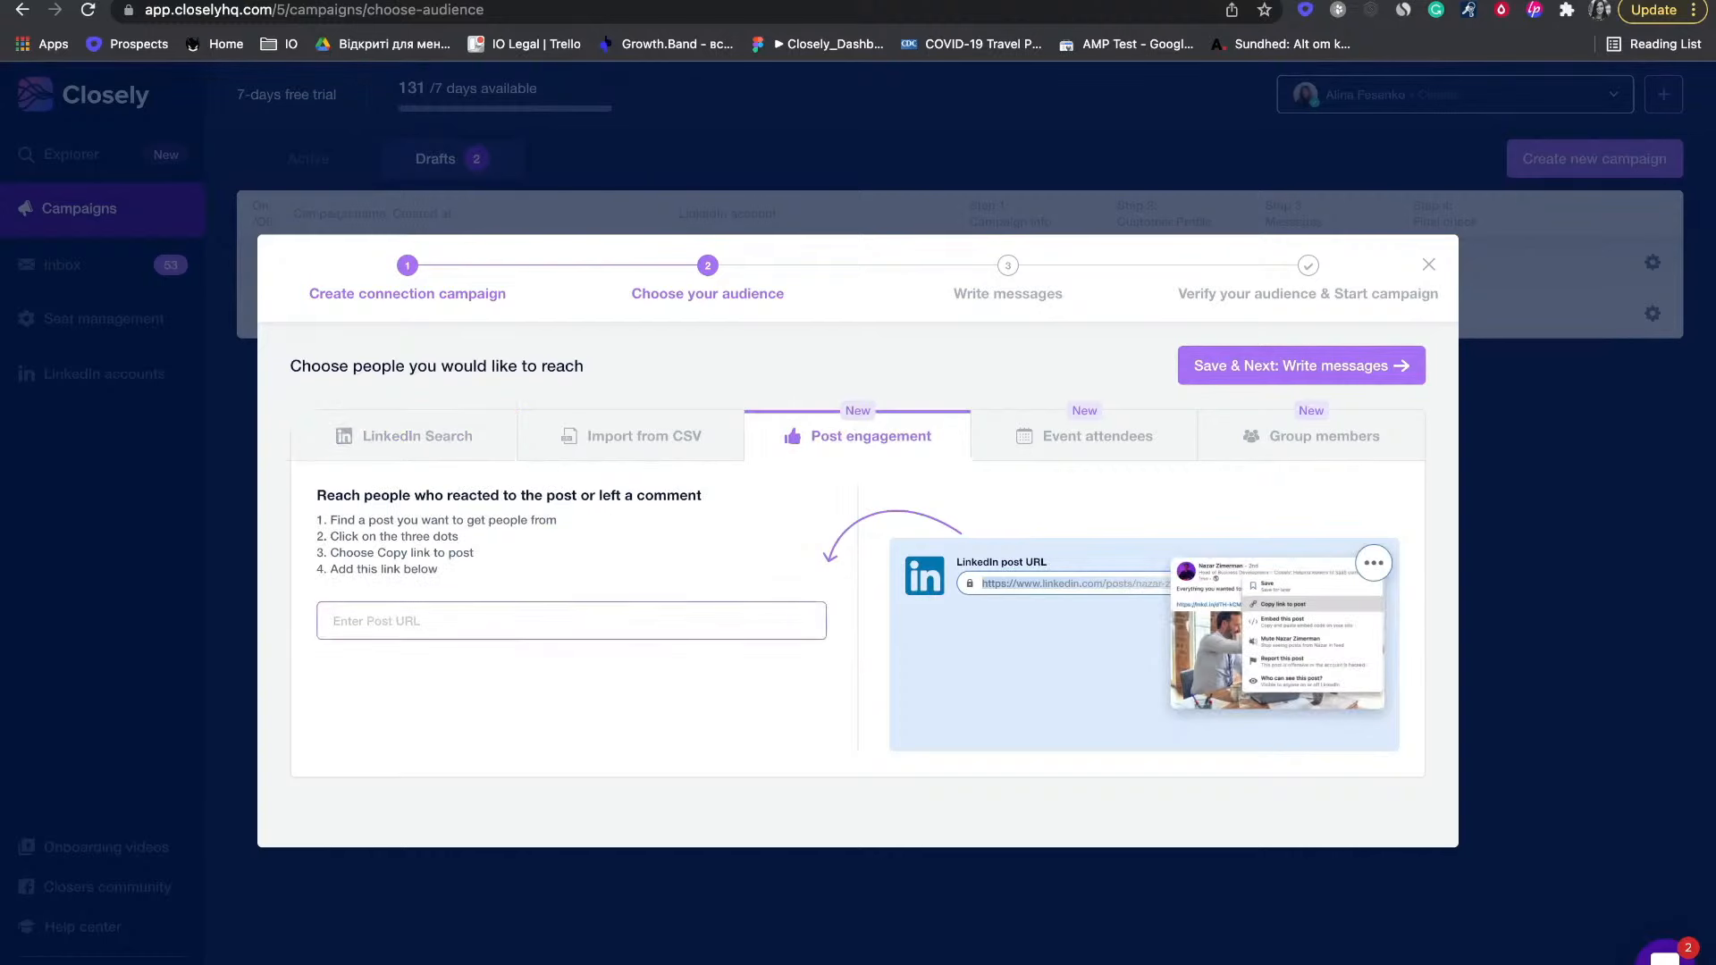
{"action": "key", "text": "super+v"}
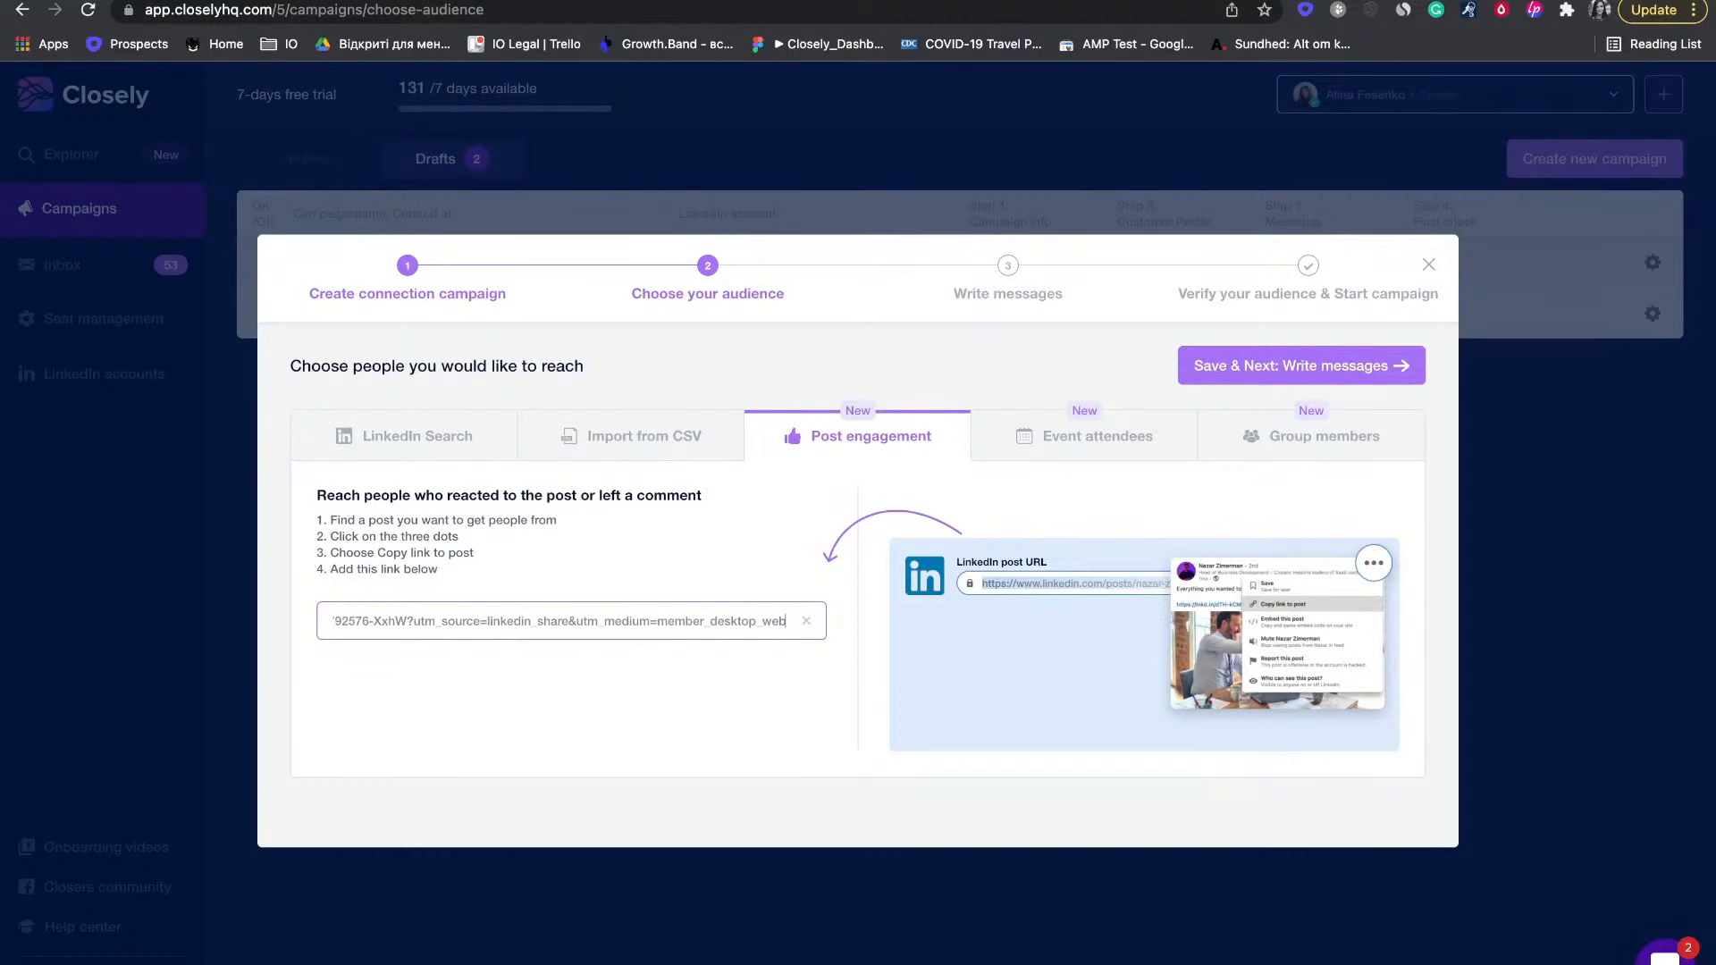
- Save the post engagement audience, set Message 1's time delay to 1 day and continue to the campaign's verification
{"action": "left_click", "coordinate": [1302, 366]}
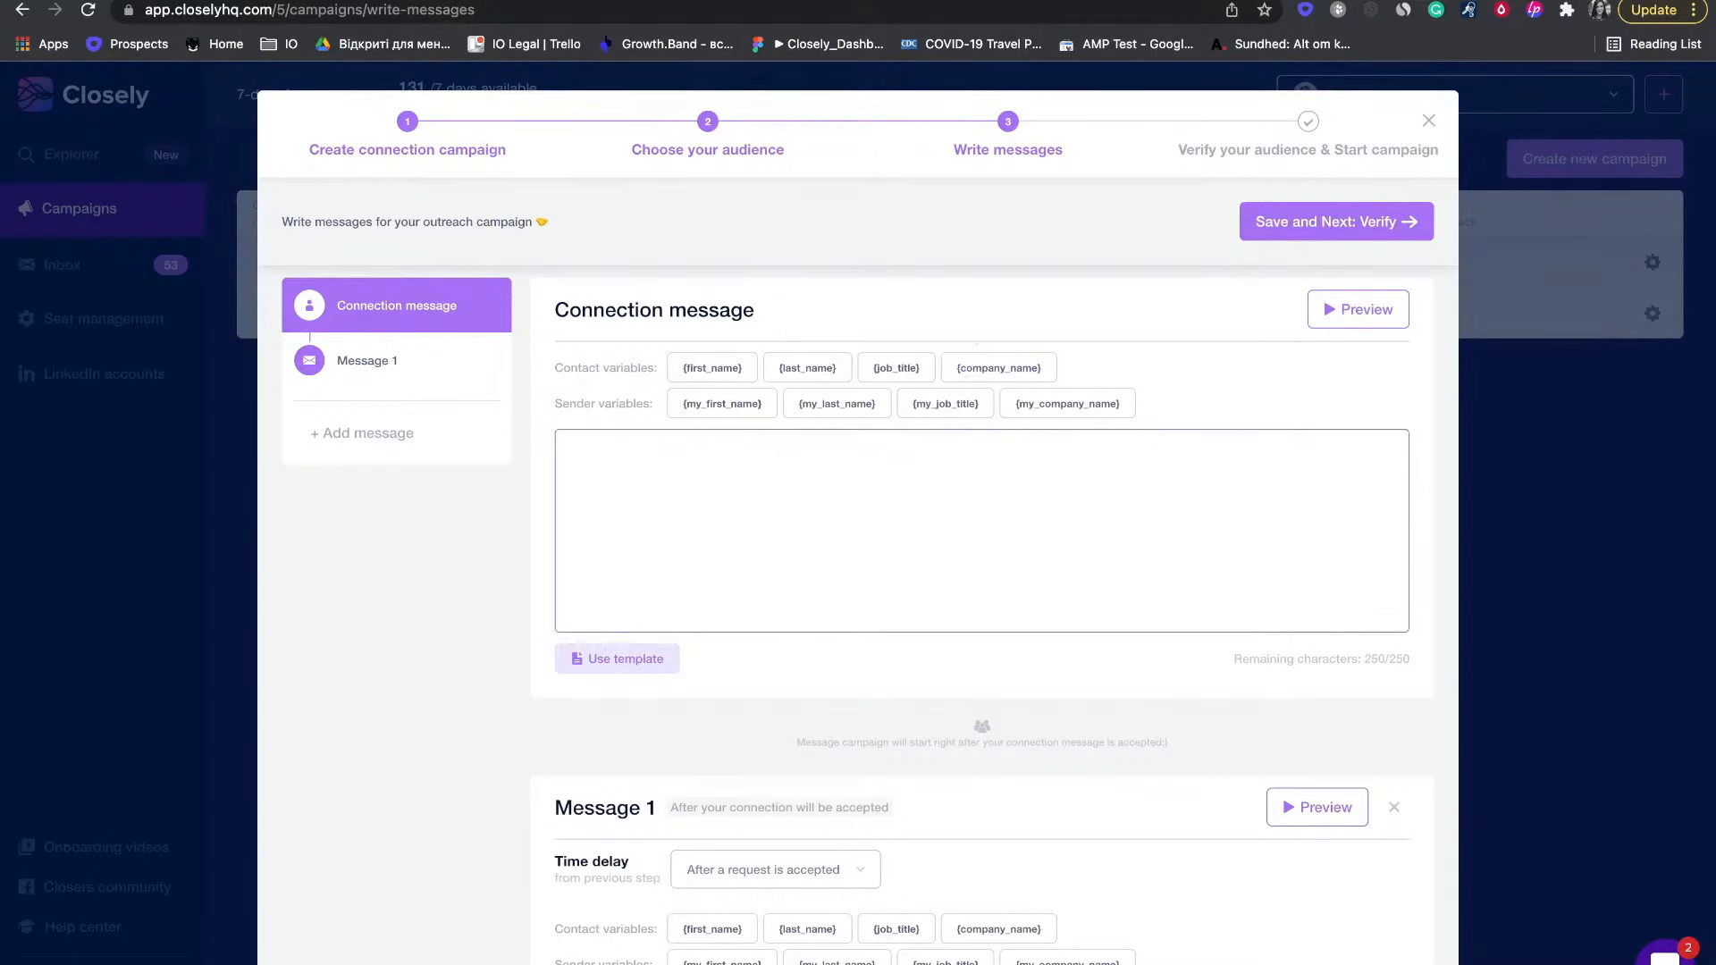
{"action": "scroll", "coordinate": [946, 561], "scroll_direction": "down", "scroll_amount": 5}
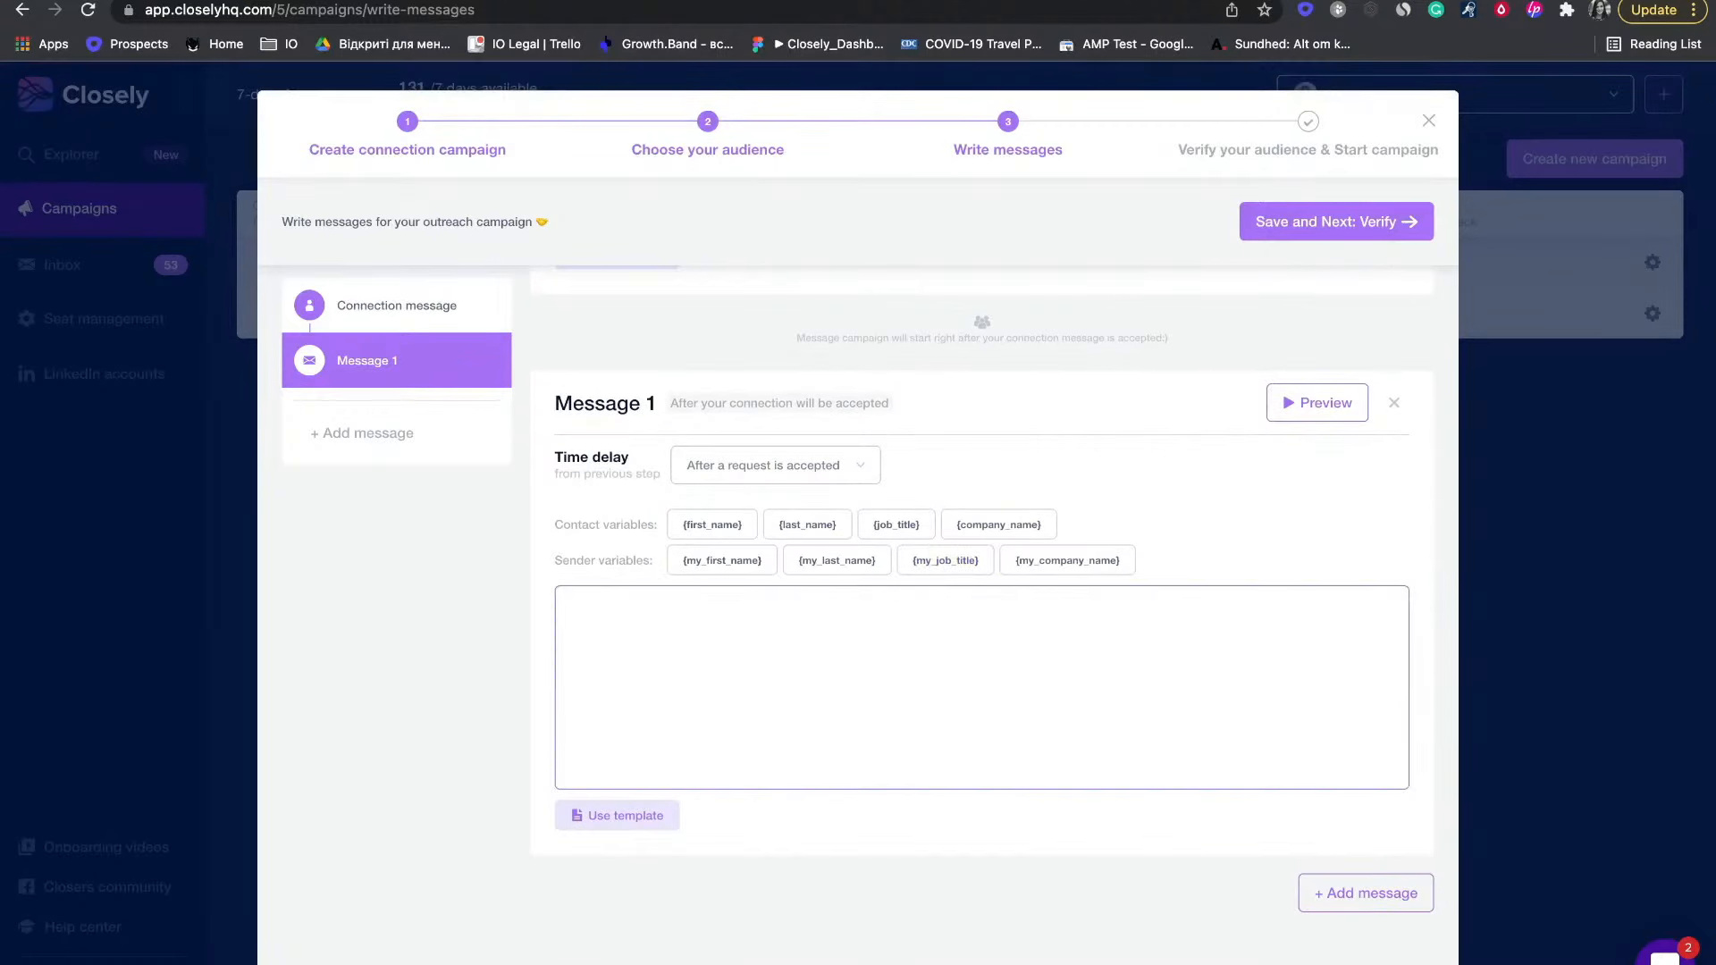
{"action": "left_click", "coordinate": [775, 464]}
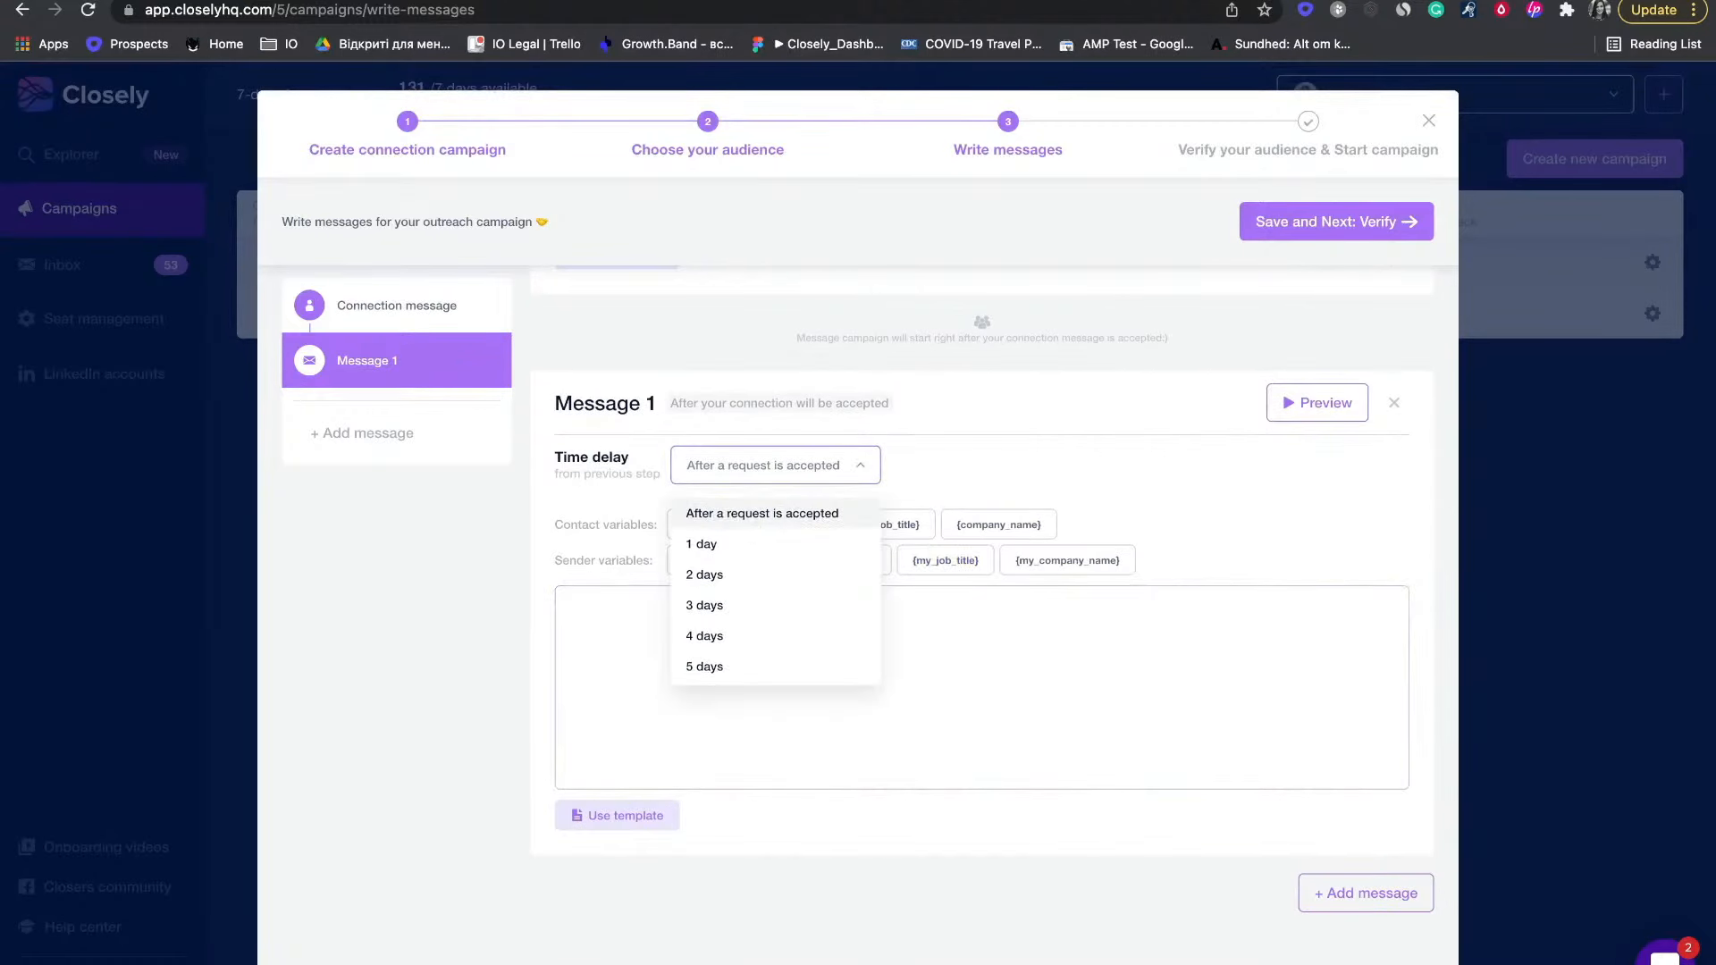
{"action": "left_click", "coordinate": [706, 541]}
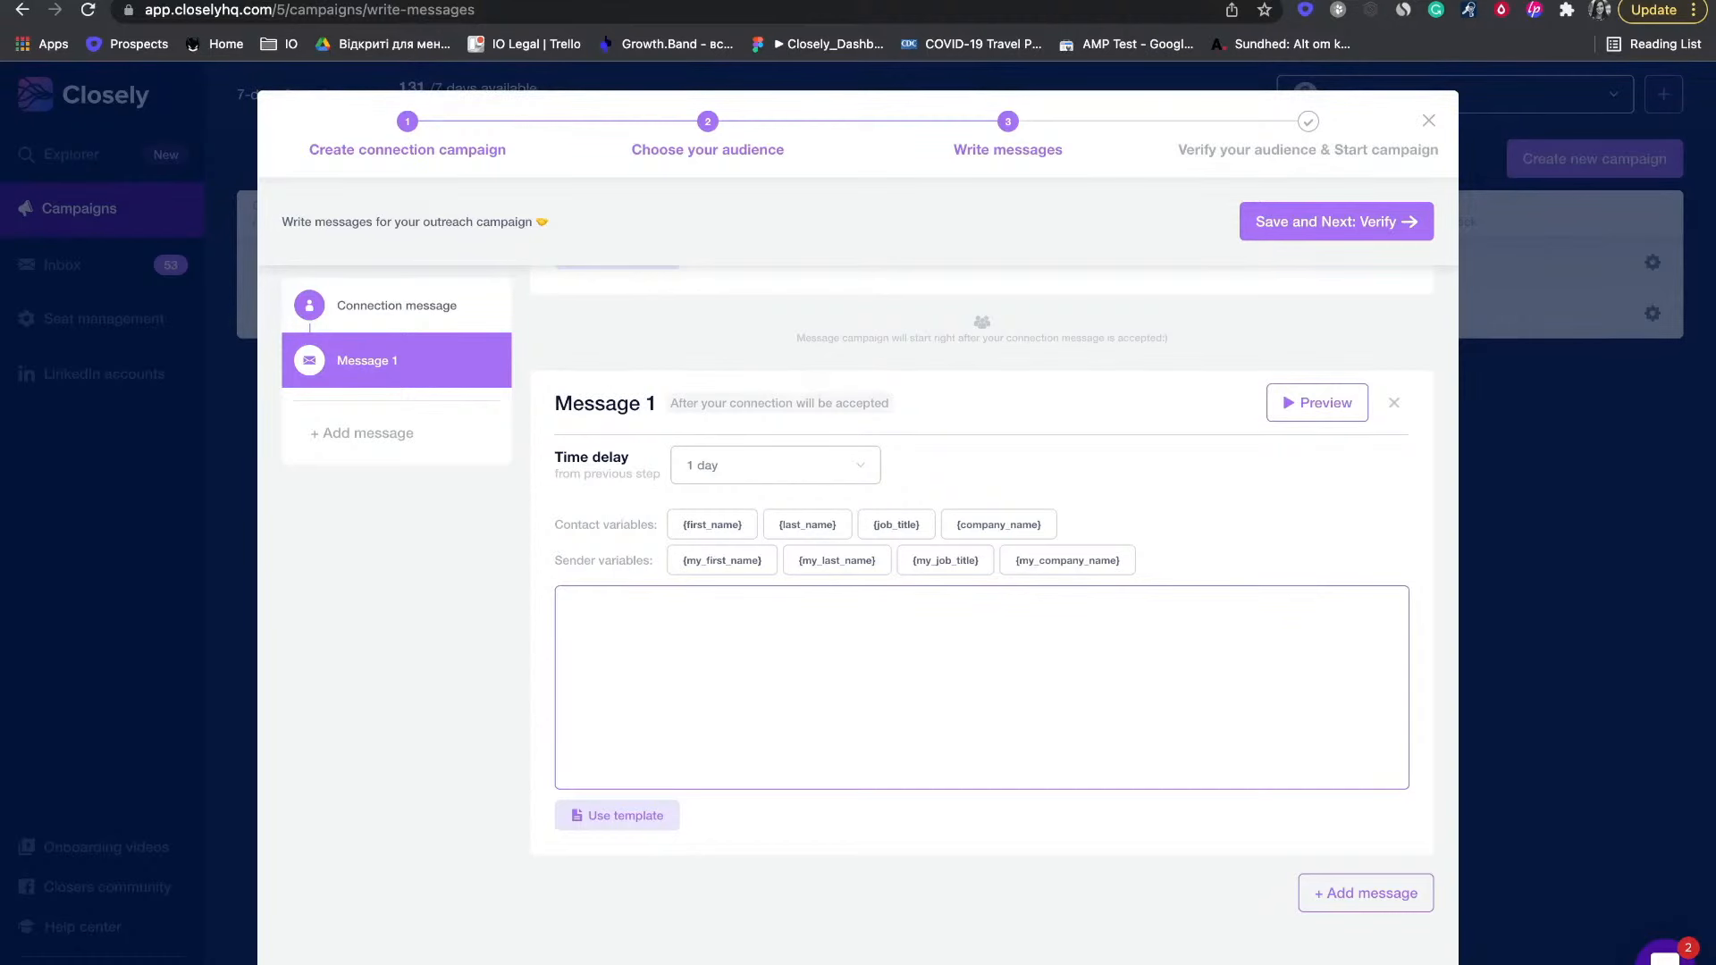
{"action": "scroll", "coordinate": [981, 617], "scroll_direction": "up", "scroll_amount": 3}
{"action": "left_click", "coordinate": [1336, 221]}
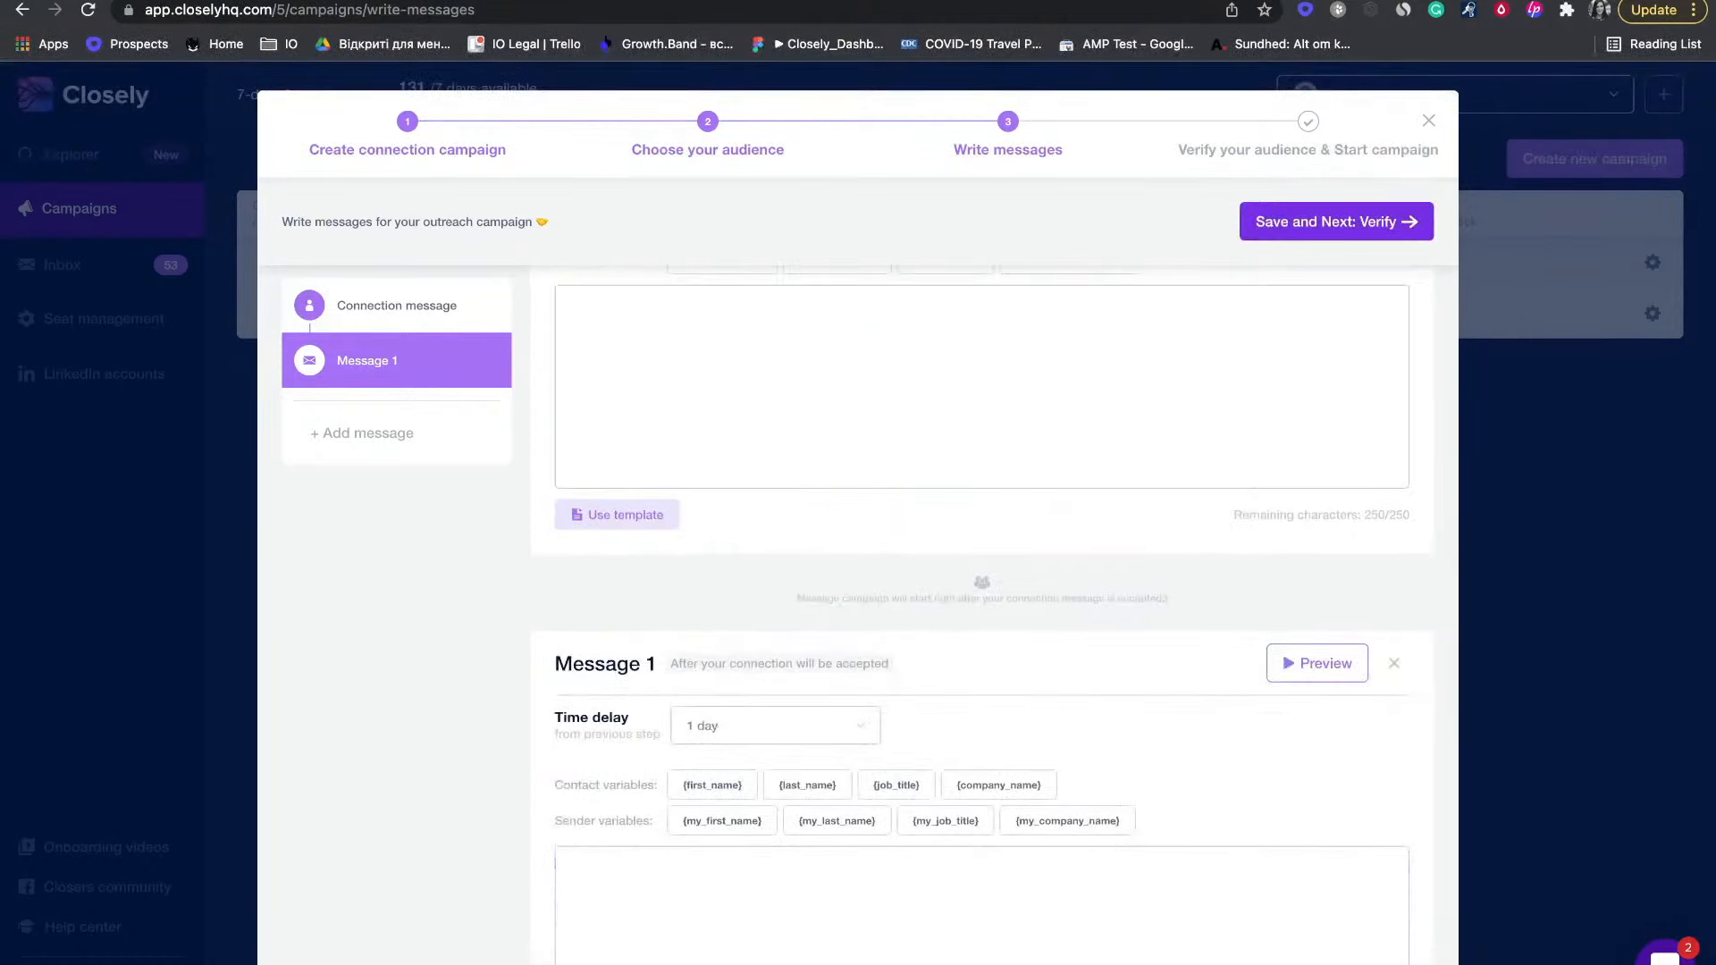
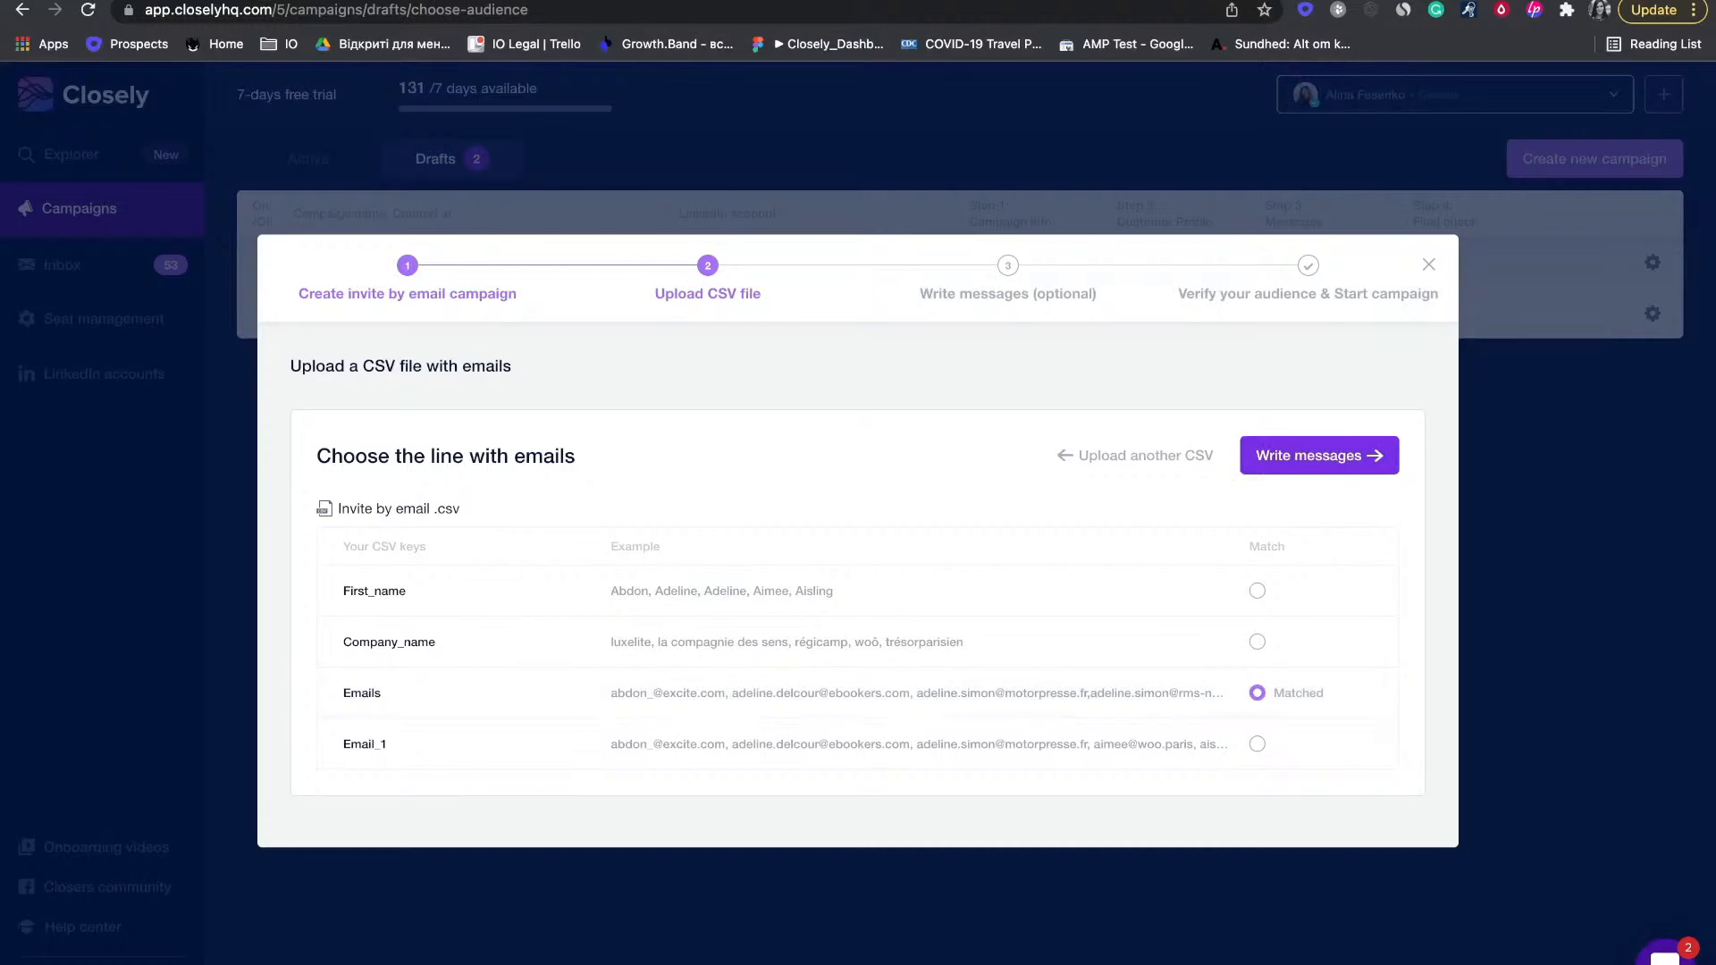
- In the invite by email campaign, set Message 1 to send after a request is accepted, open the contact list and close the wizard
{"action": "left_click", "coordinate": [1319, 455]}
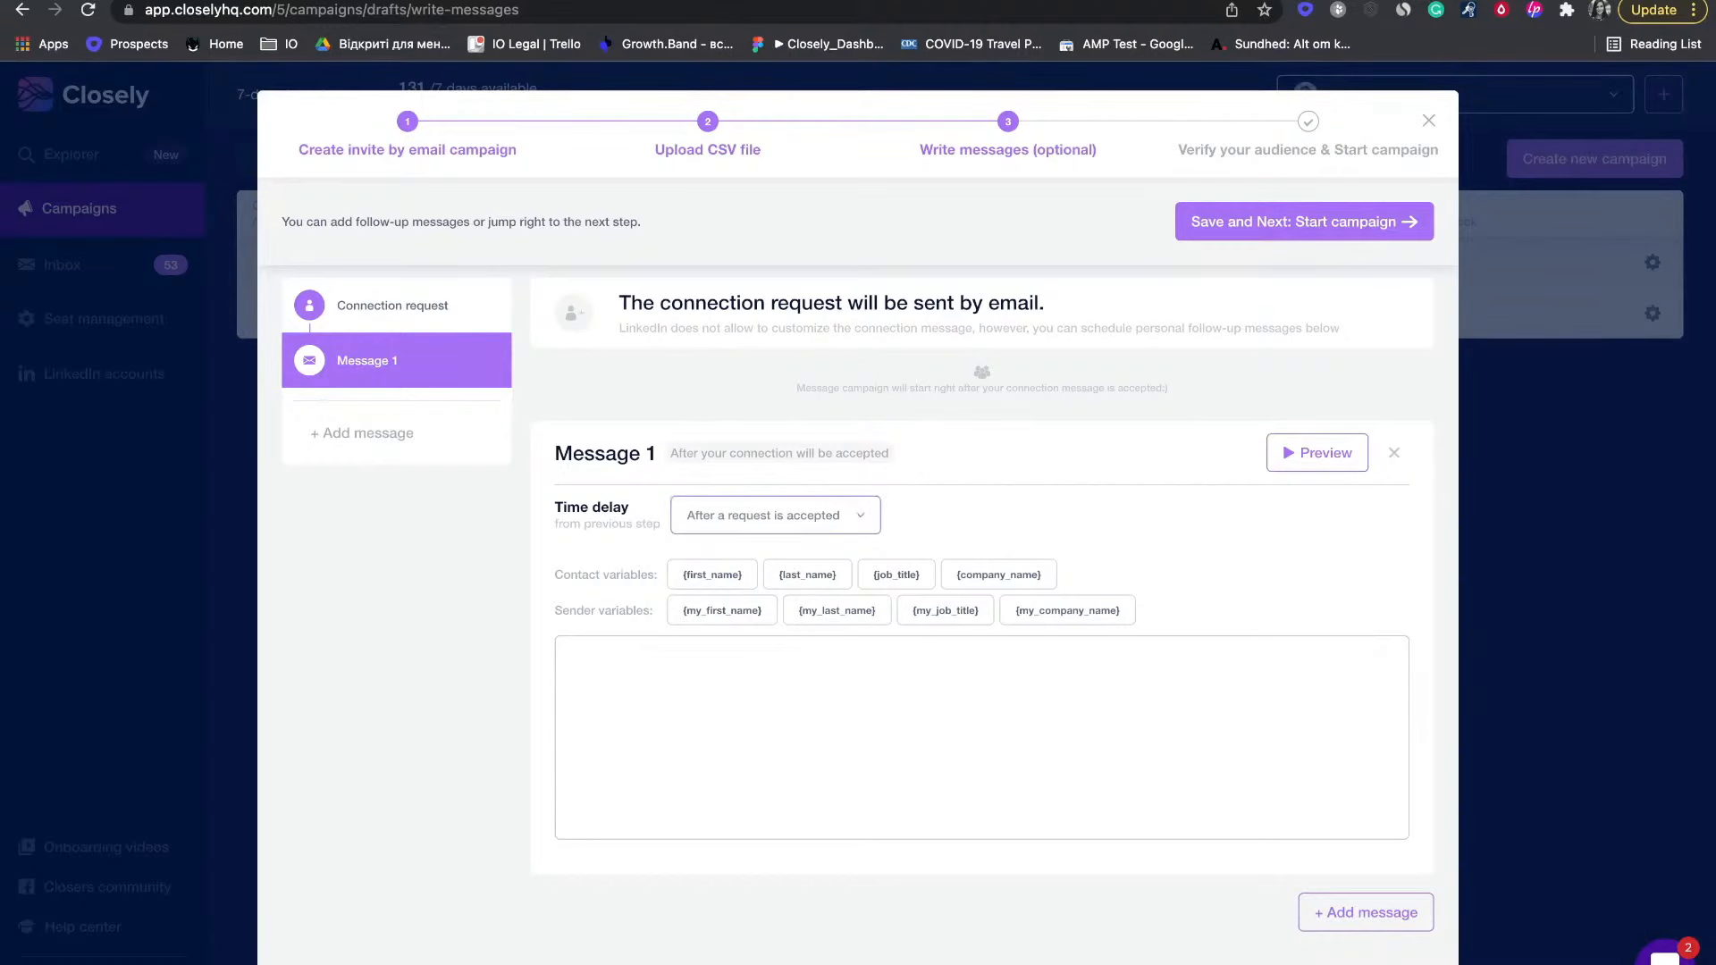
{"action": "left_click", "coordinate": [775, 515]}
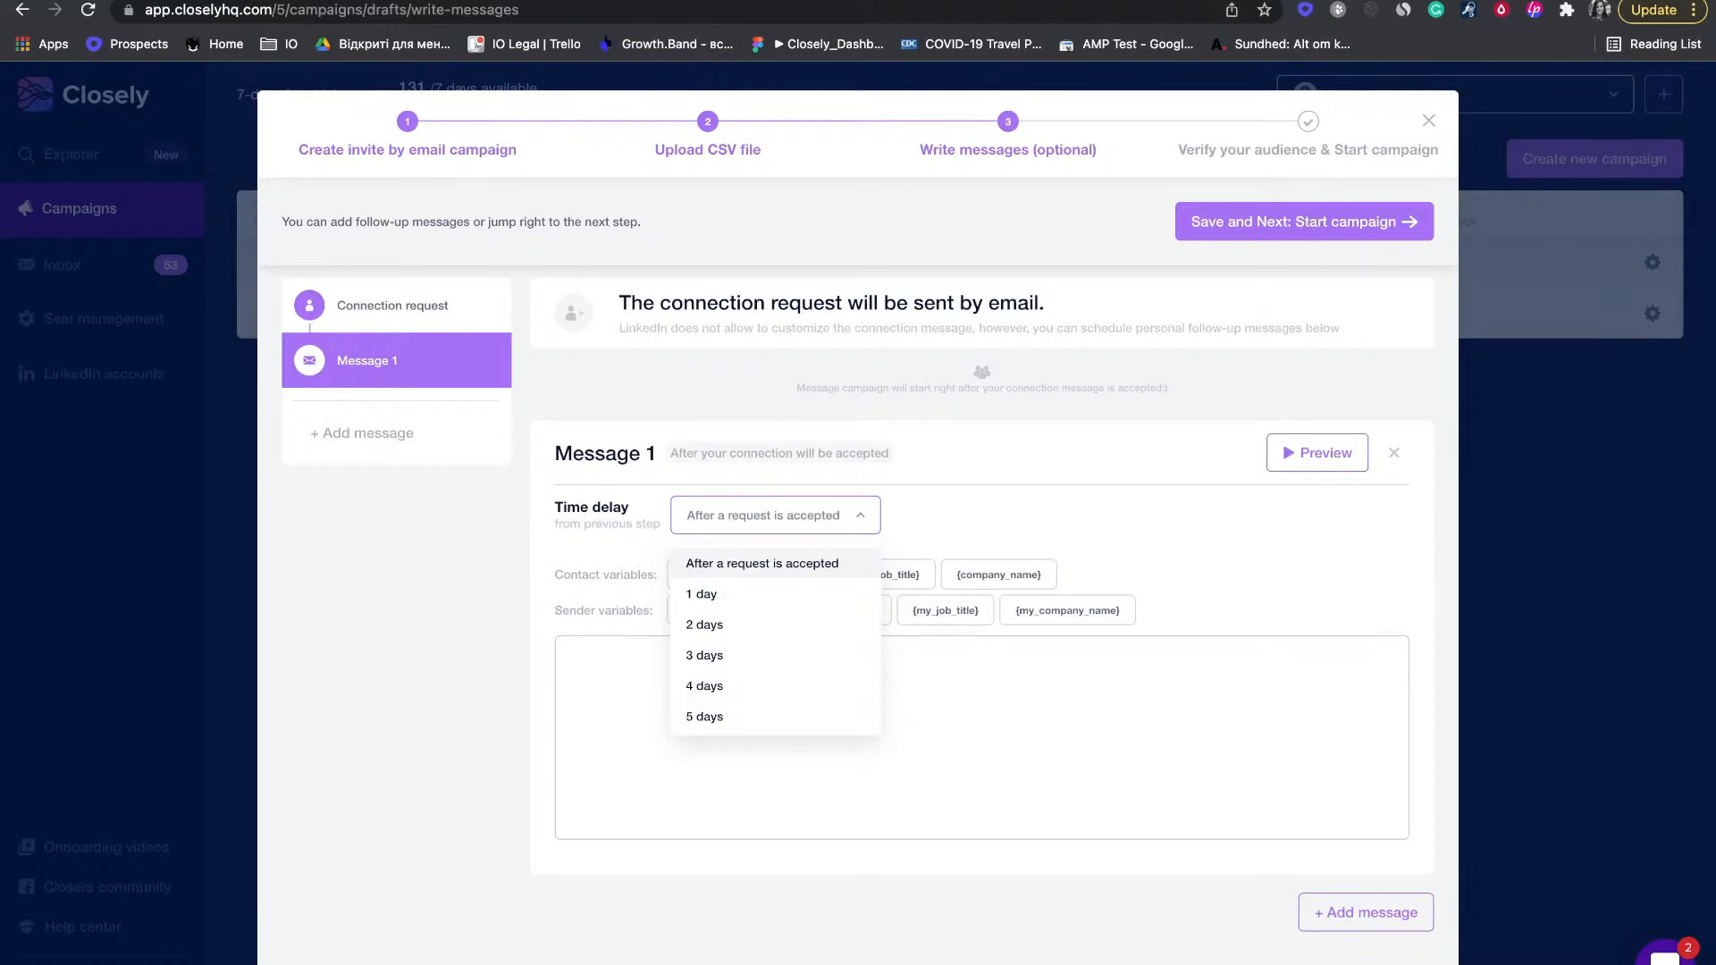
{"action": "left_click", "coordinate": [762, 564]}
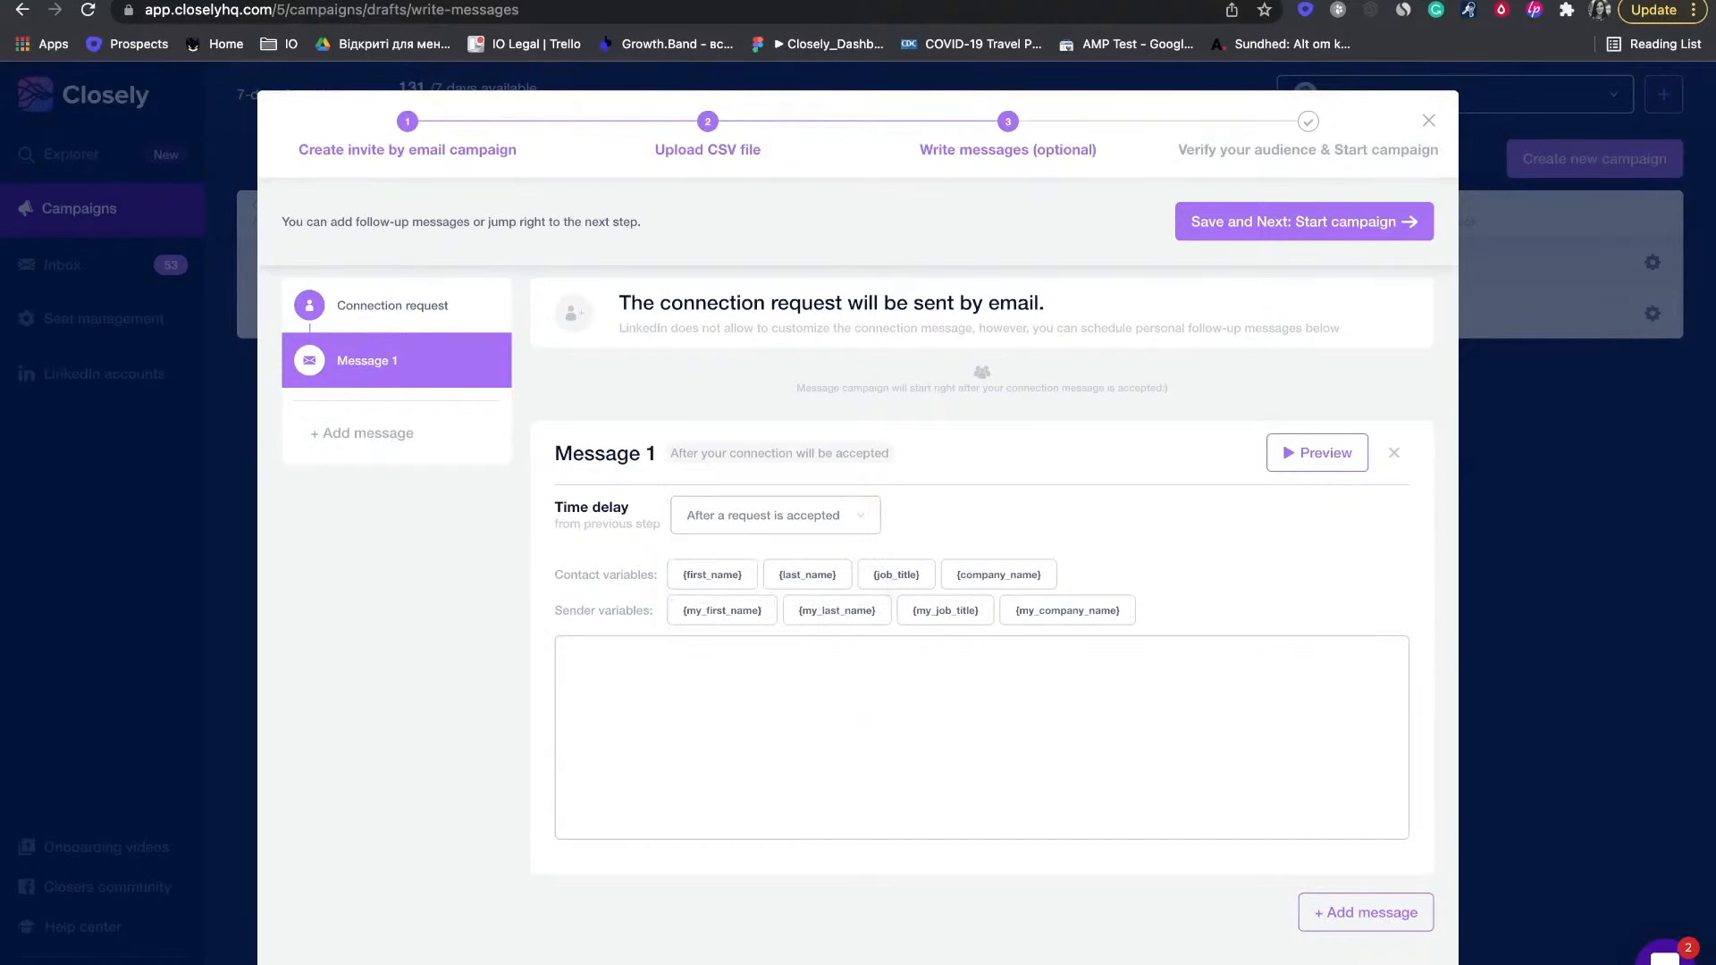
{"action": "left_click", "coordinate": [1304, 222]}
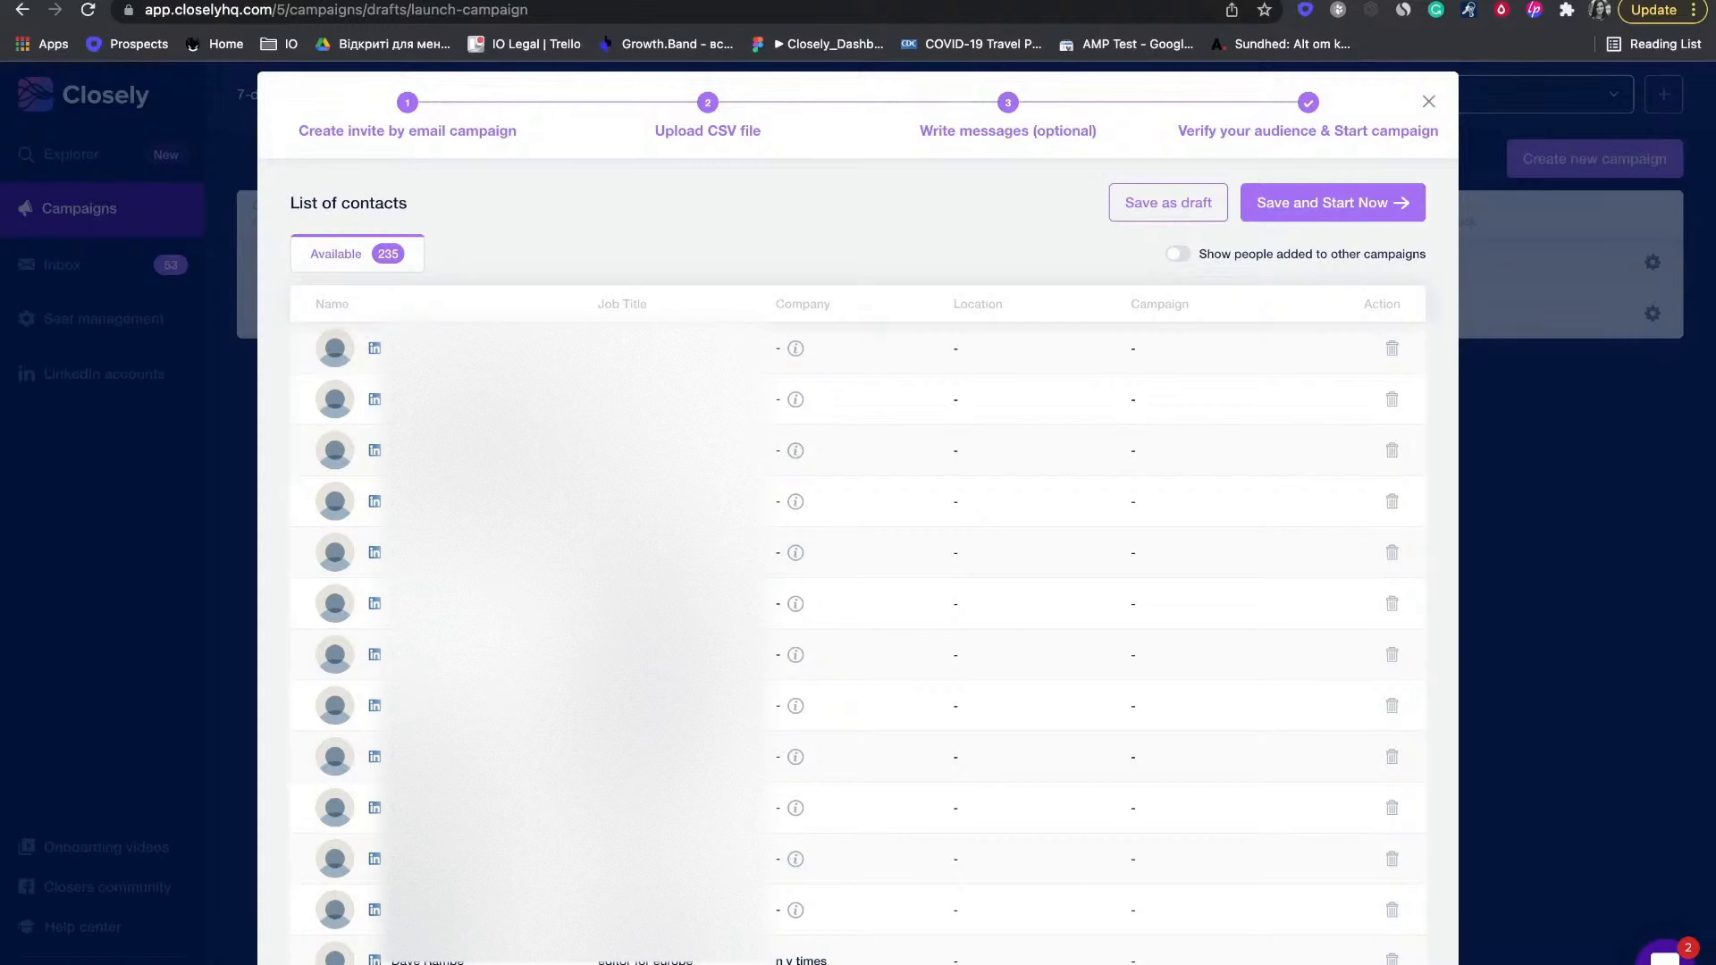
{"action": "left_click", "coordinate": [1429, 102]}
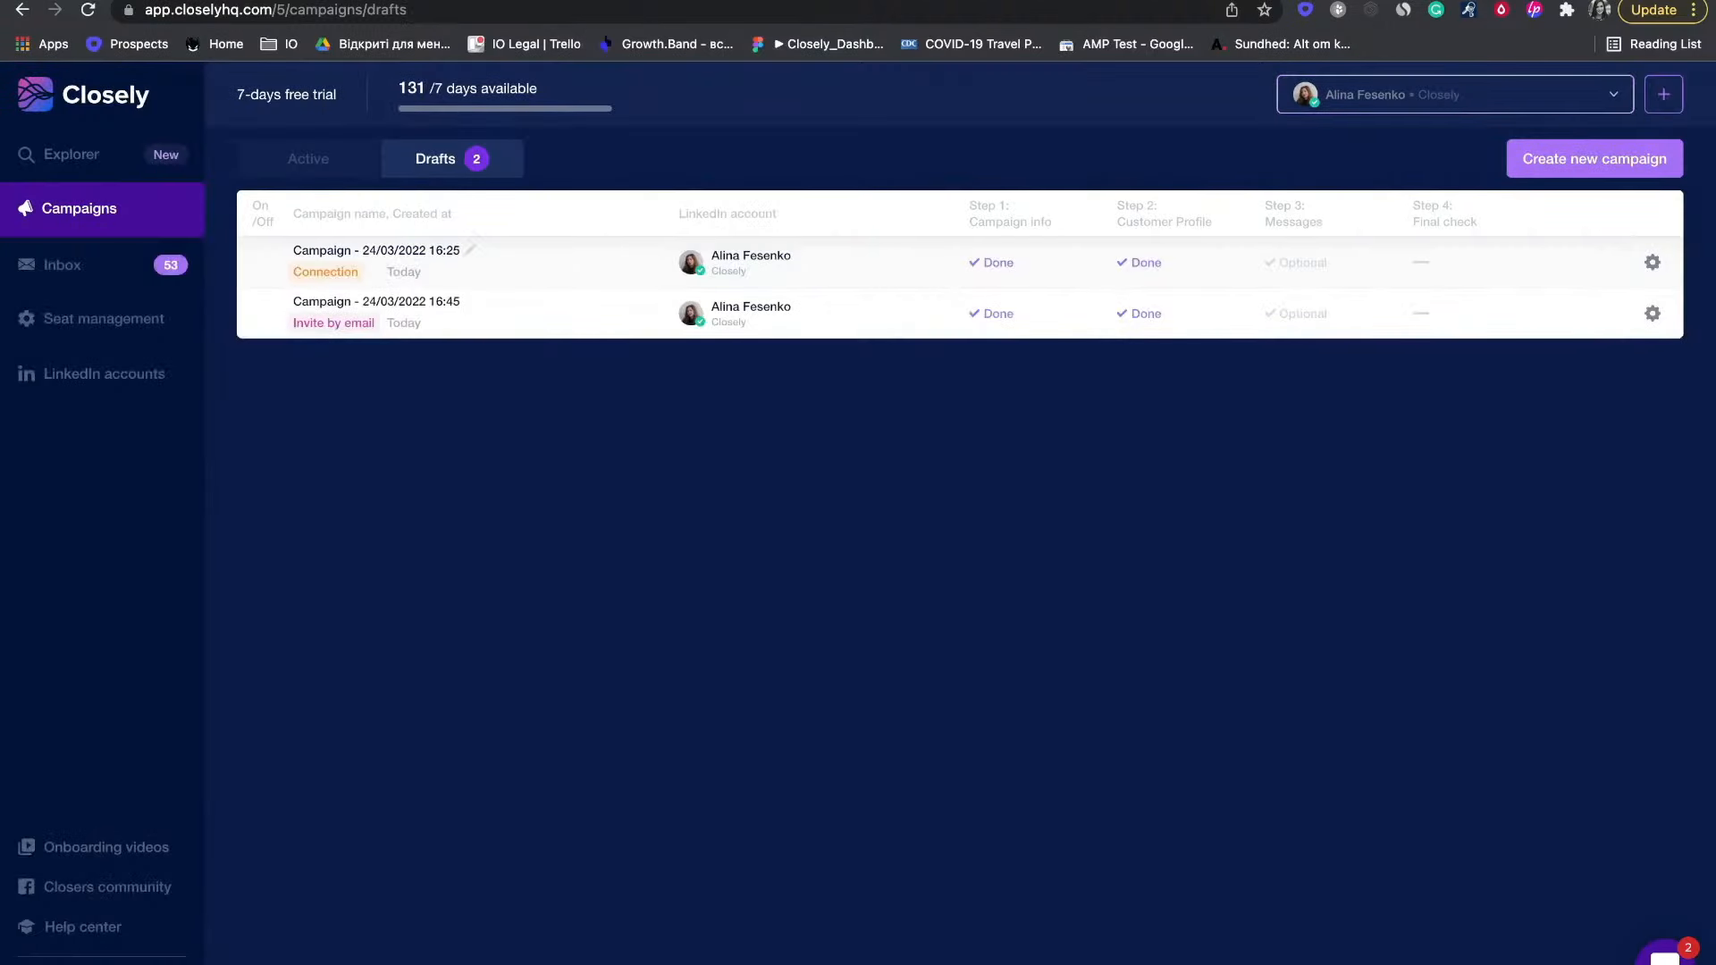
- Open the first conversation in the inbox and tag its contact as Positive
{"action": "left_click", "coordinate": [62, 264]}
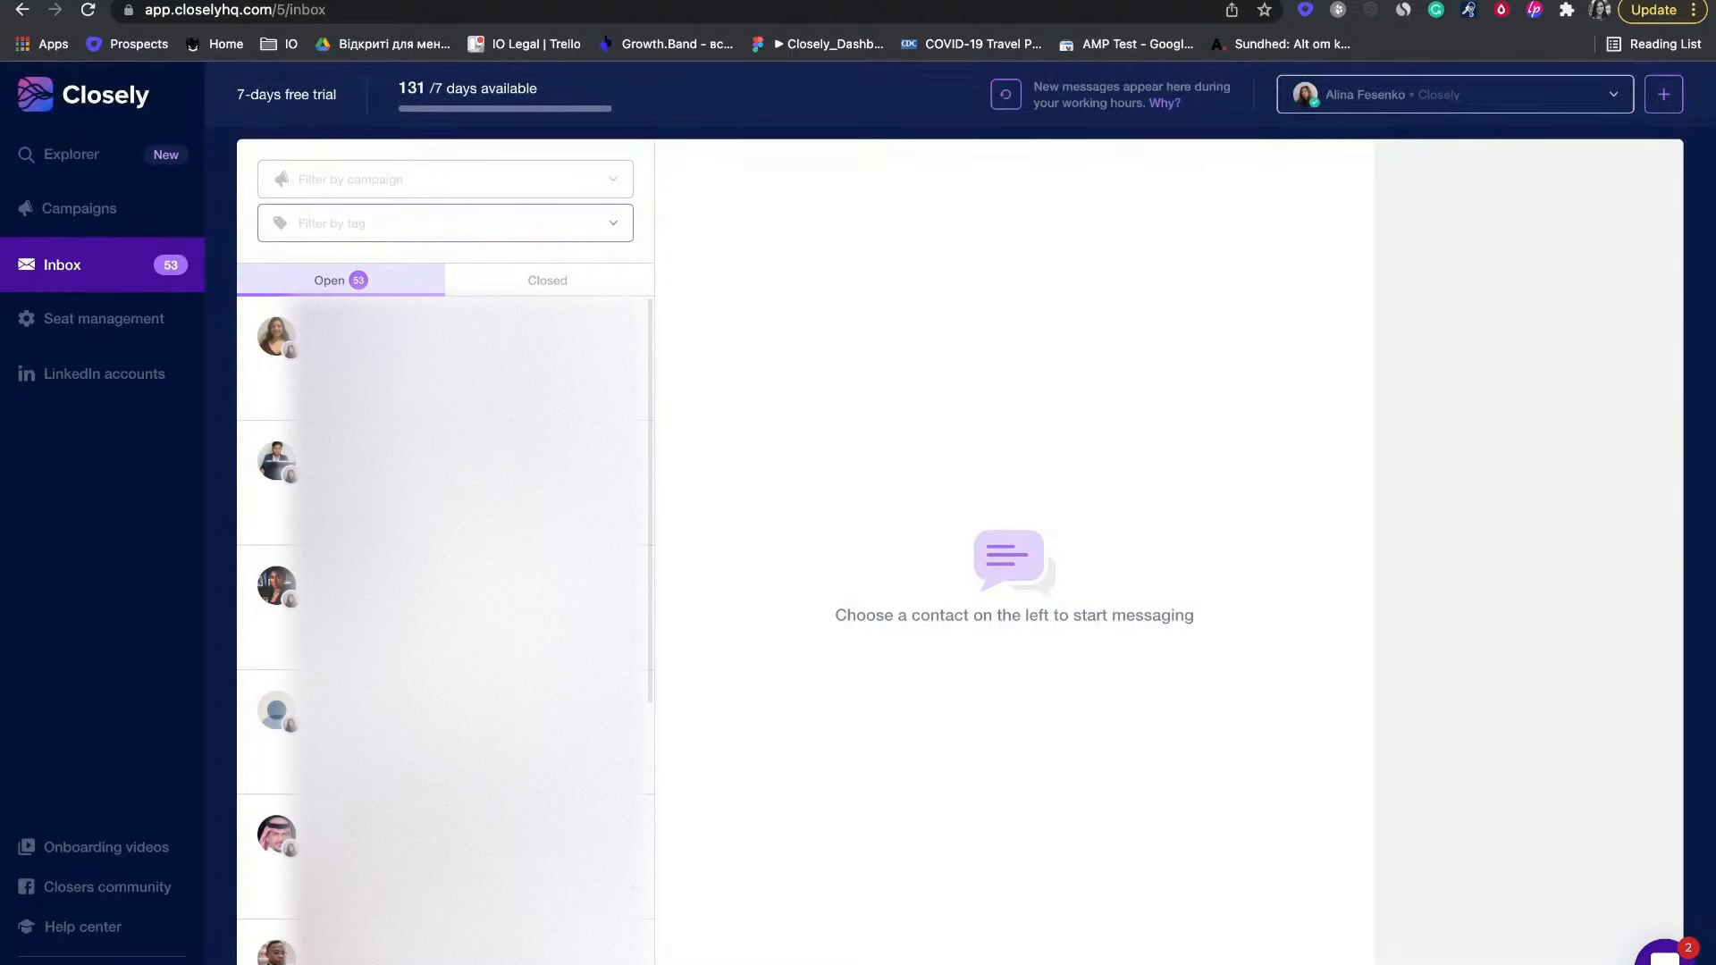
{"action": "left_click", "coordinate": [445, 359]}
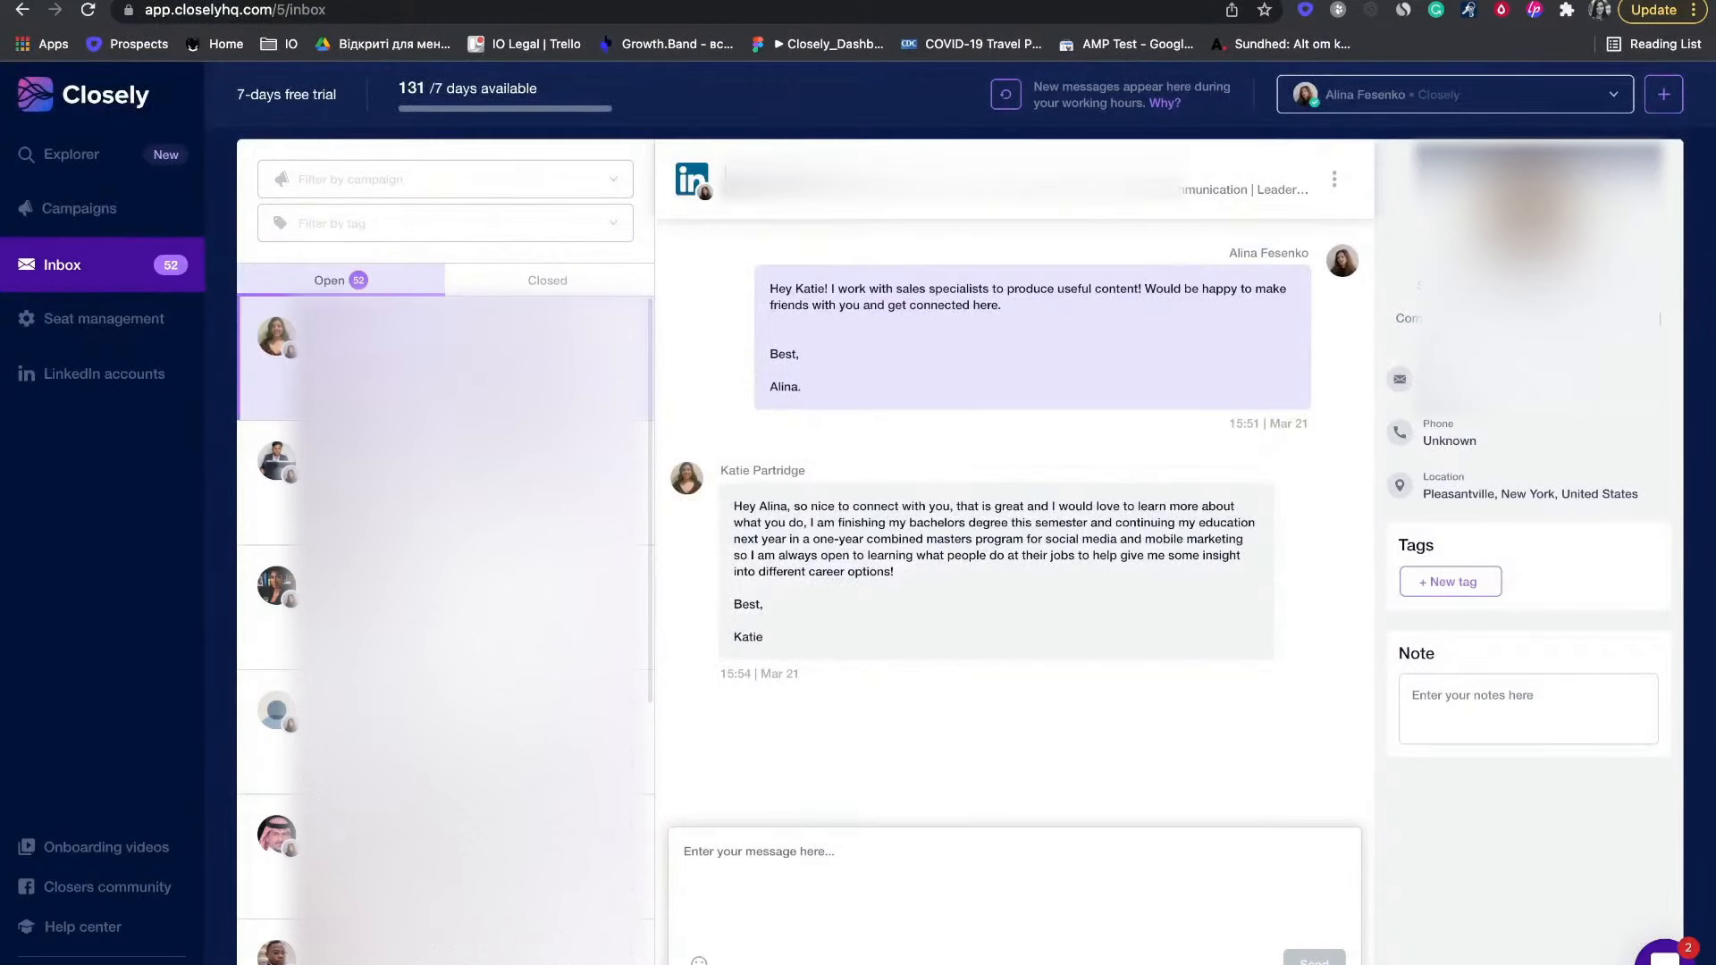
{"action": "left_click", "coordinate": [1450, 582]}
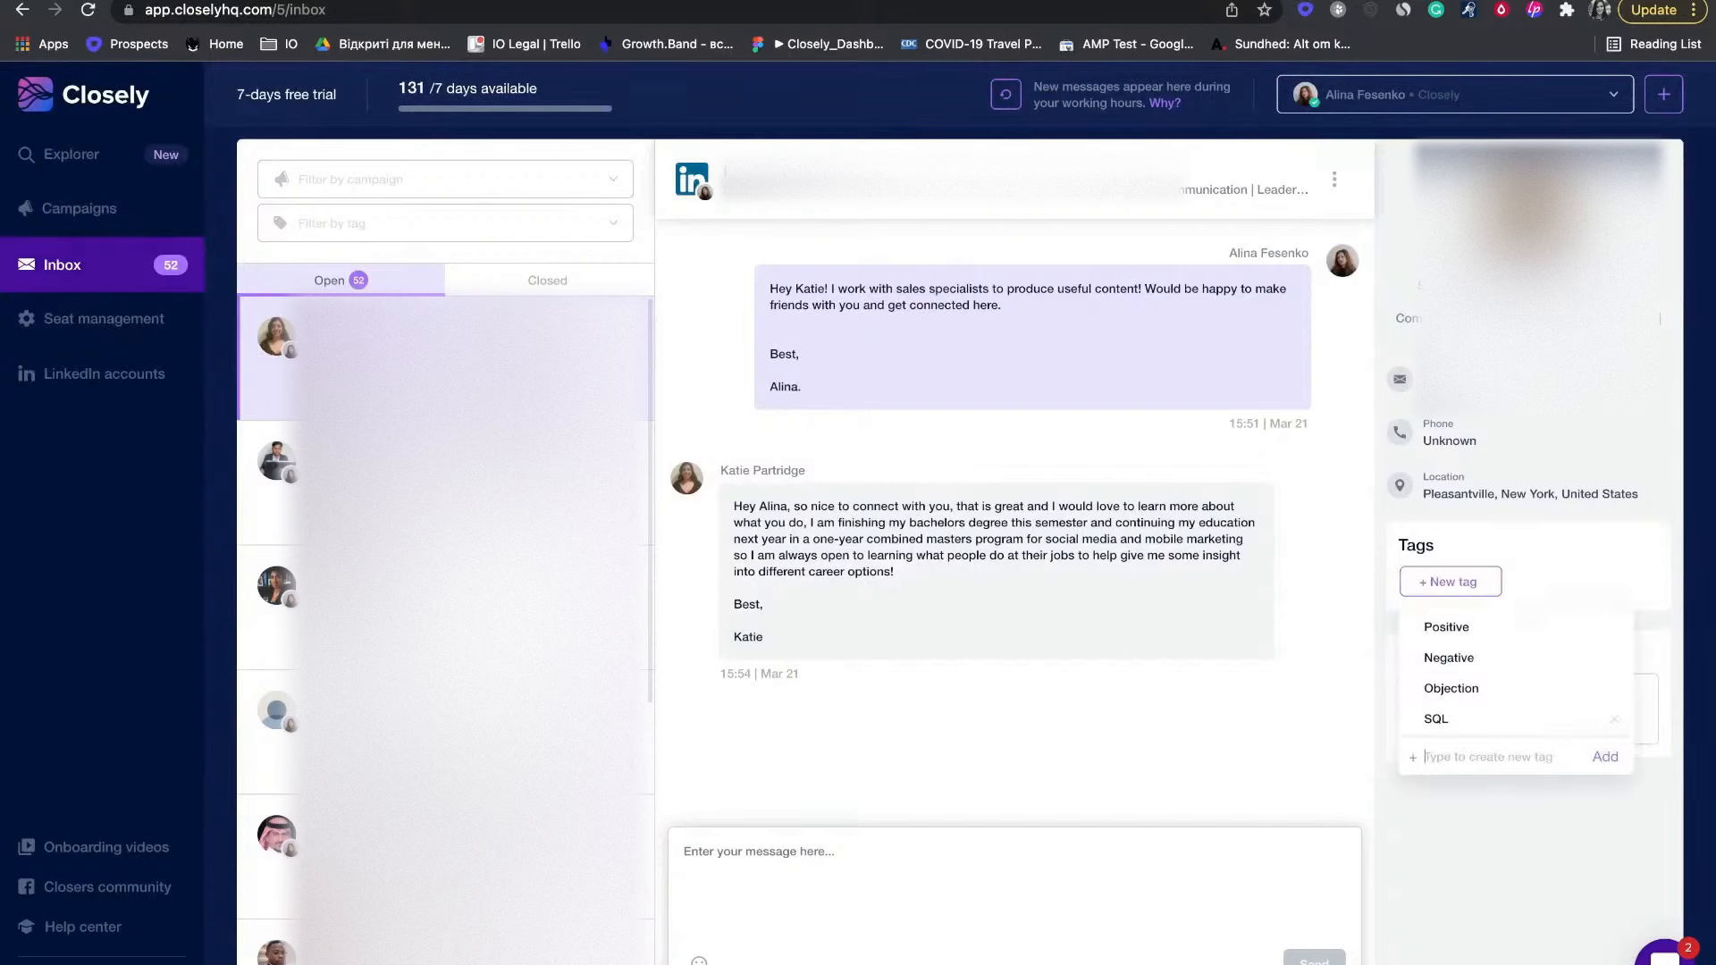
{"action": "left_click", "coordinate": [1447, 628]}
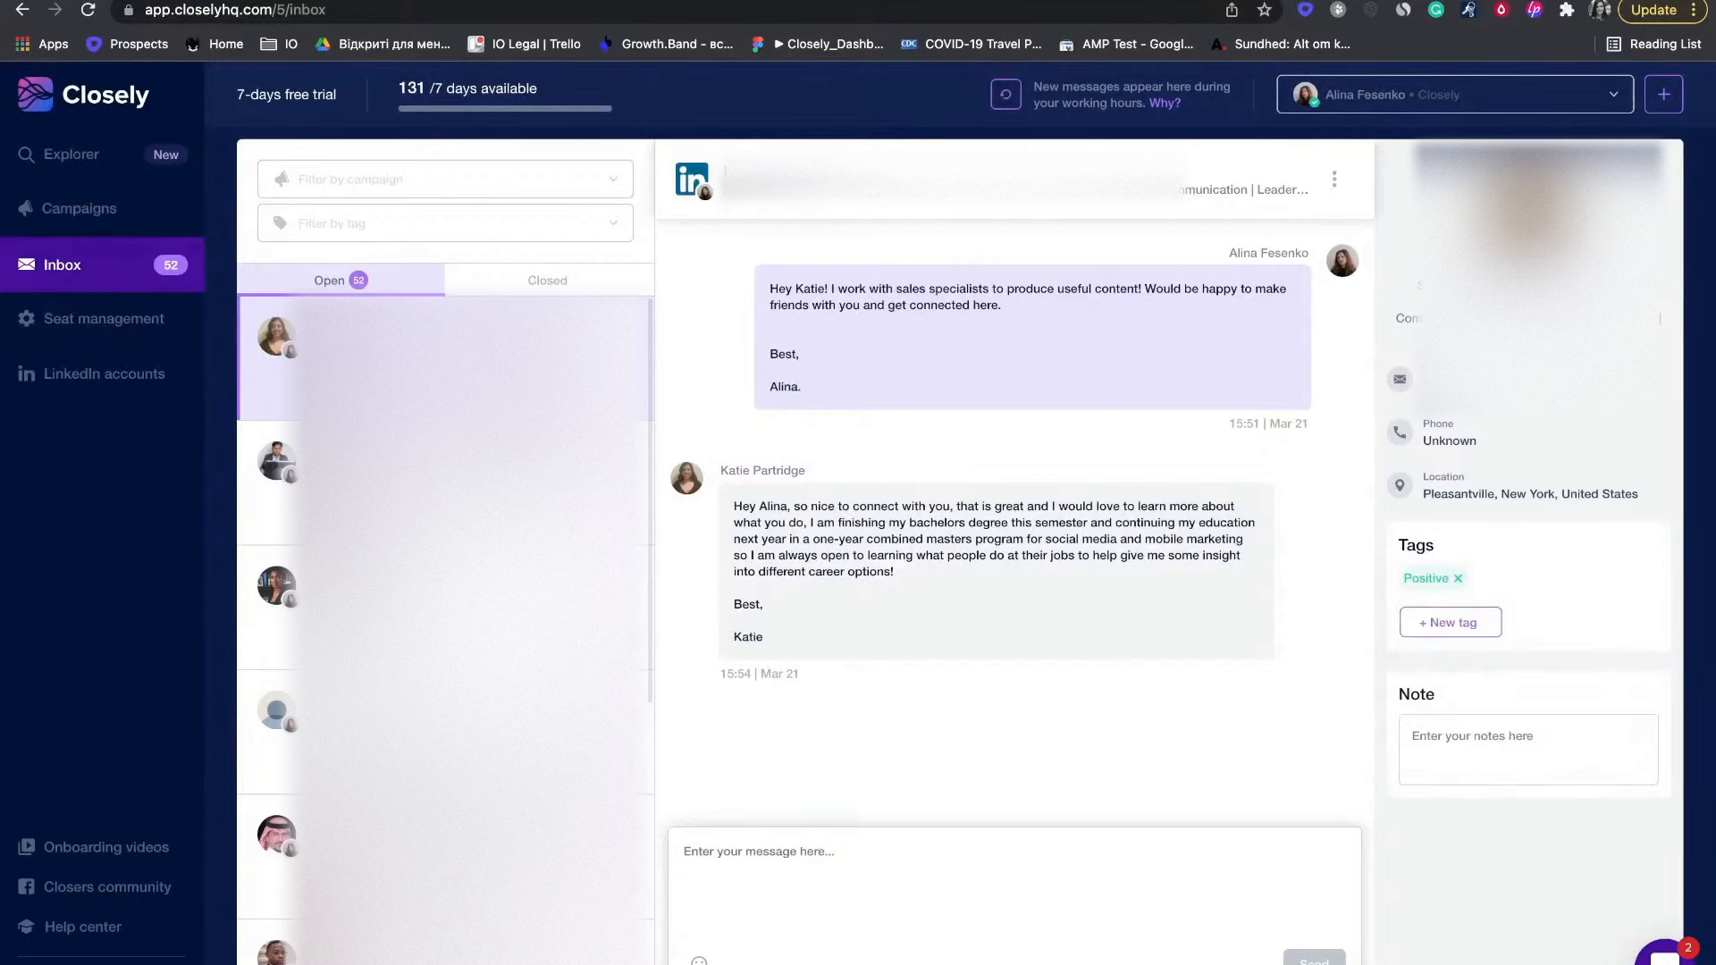
- Open the second inbox conversation and tag its contact as Objection
{"action": "left_click", "coordinate": [445, 483]}
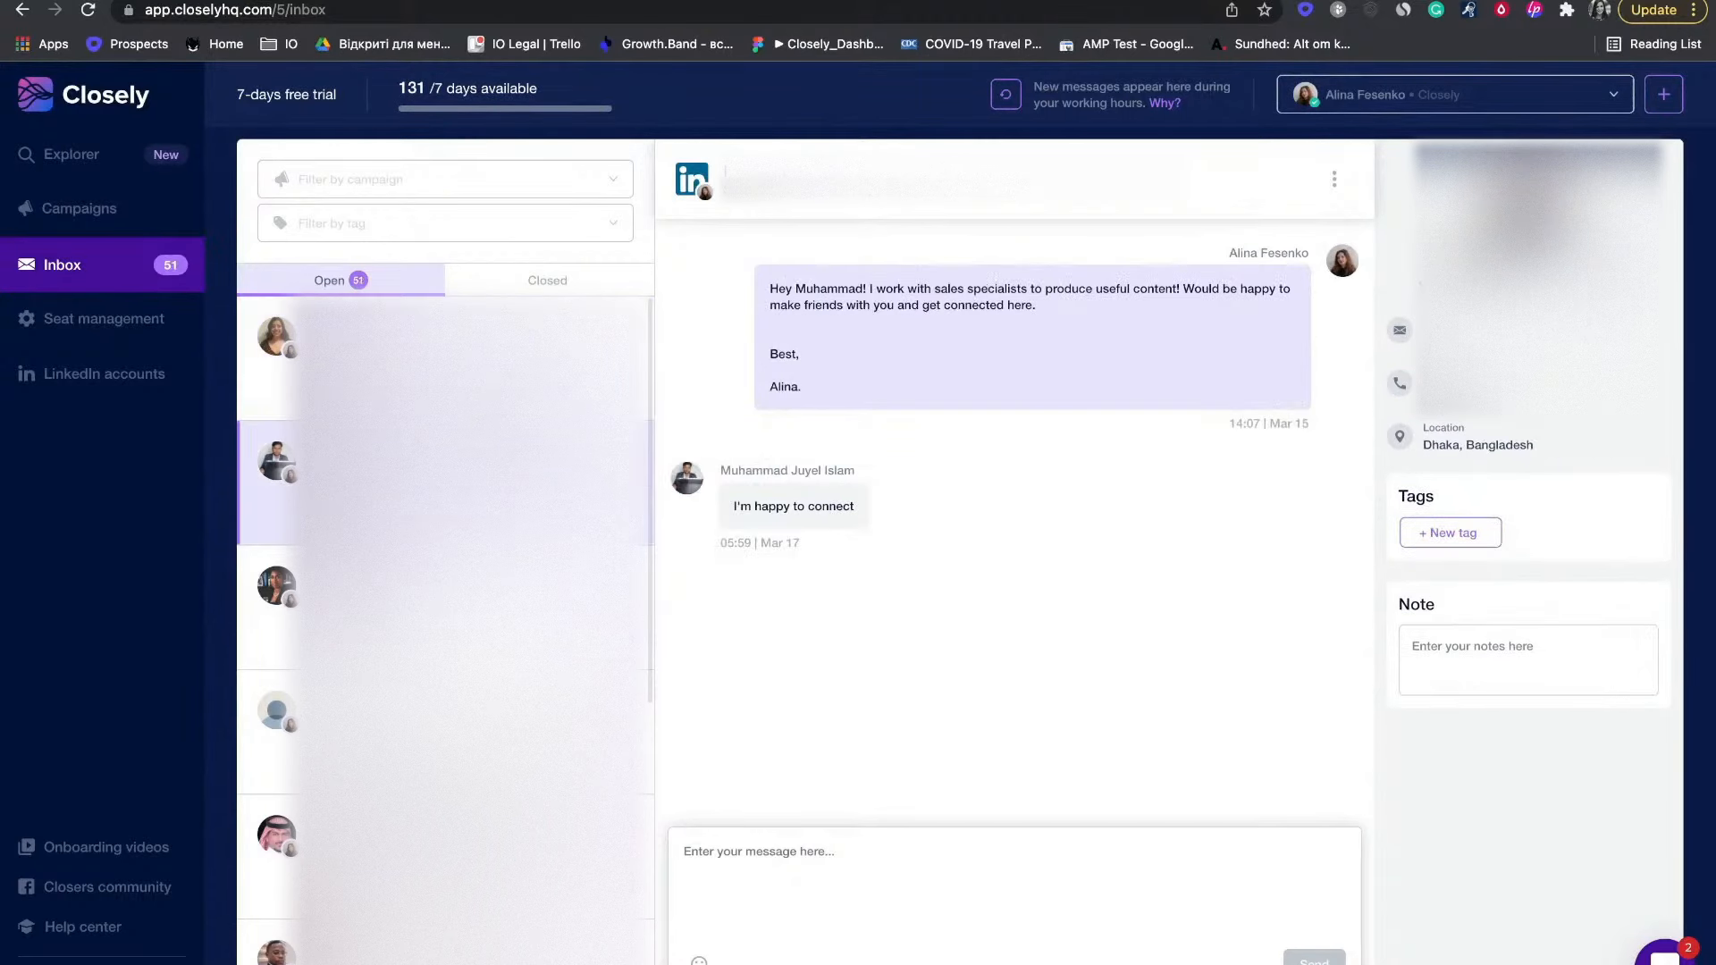
{"action": "left_click", "coordinate": [1449, 533]}
{"action": "left_click", "coordinate": [1452, 640]}
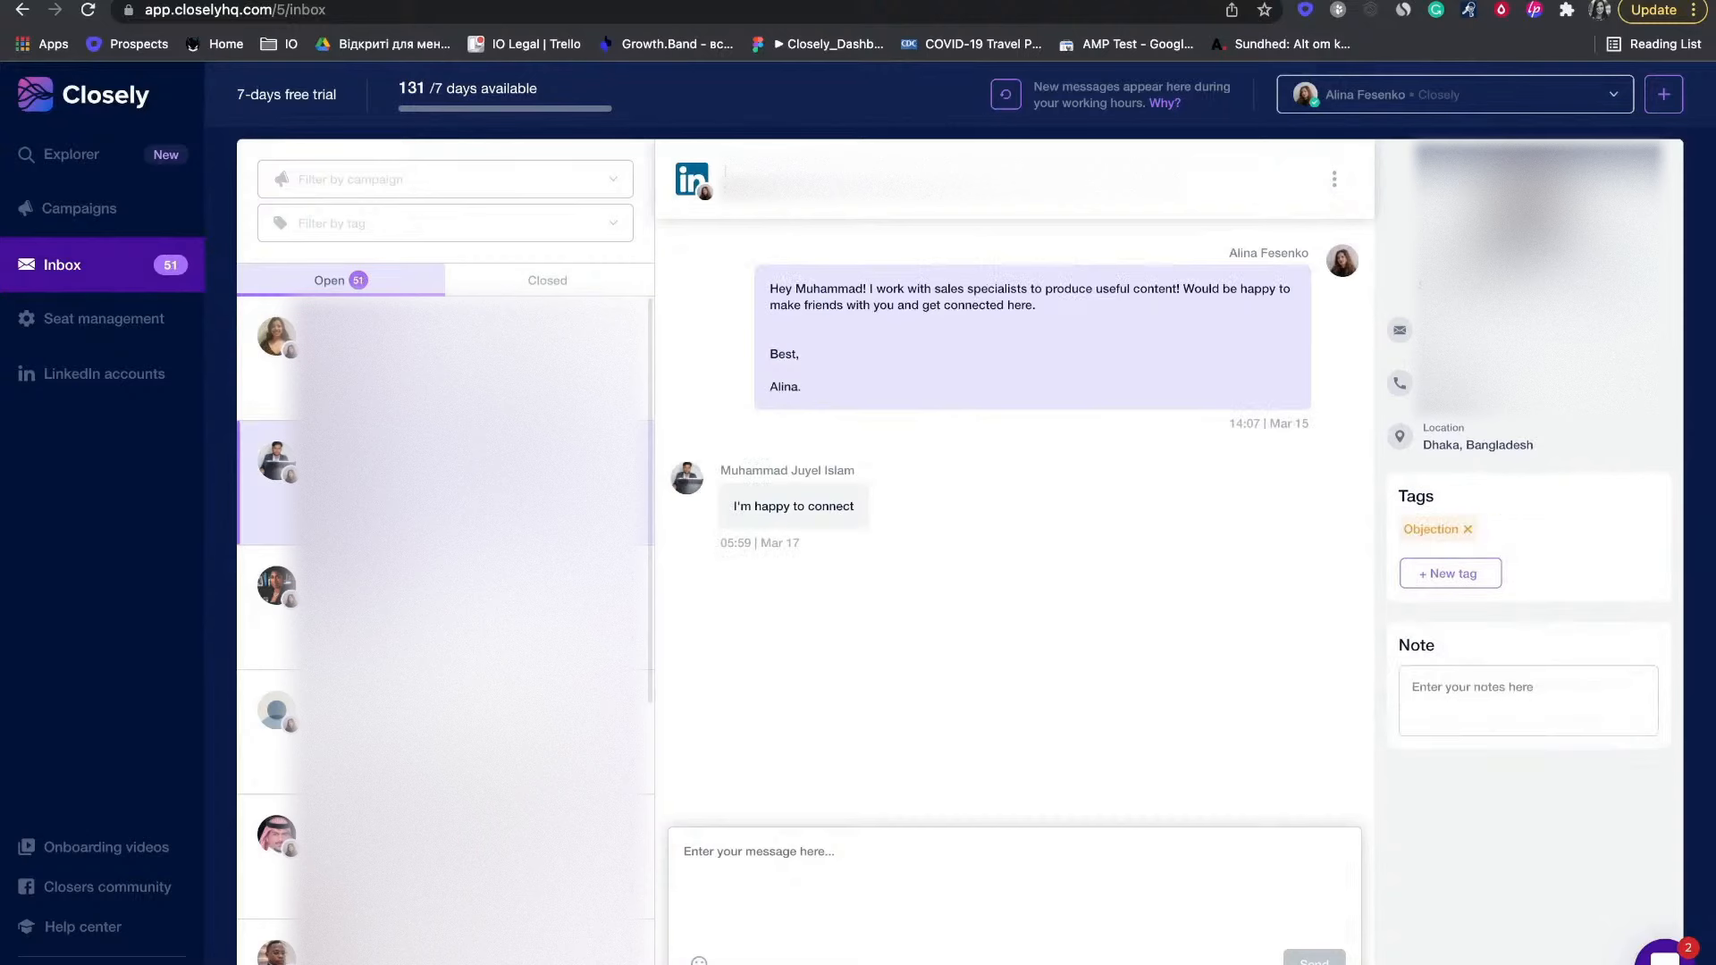
- Filter the inbox by the Positive, Negative and Objection tags in turn, clearing each, and check the campaign filter's options
{"action": "left_click", "coordinate": [445, 222]}
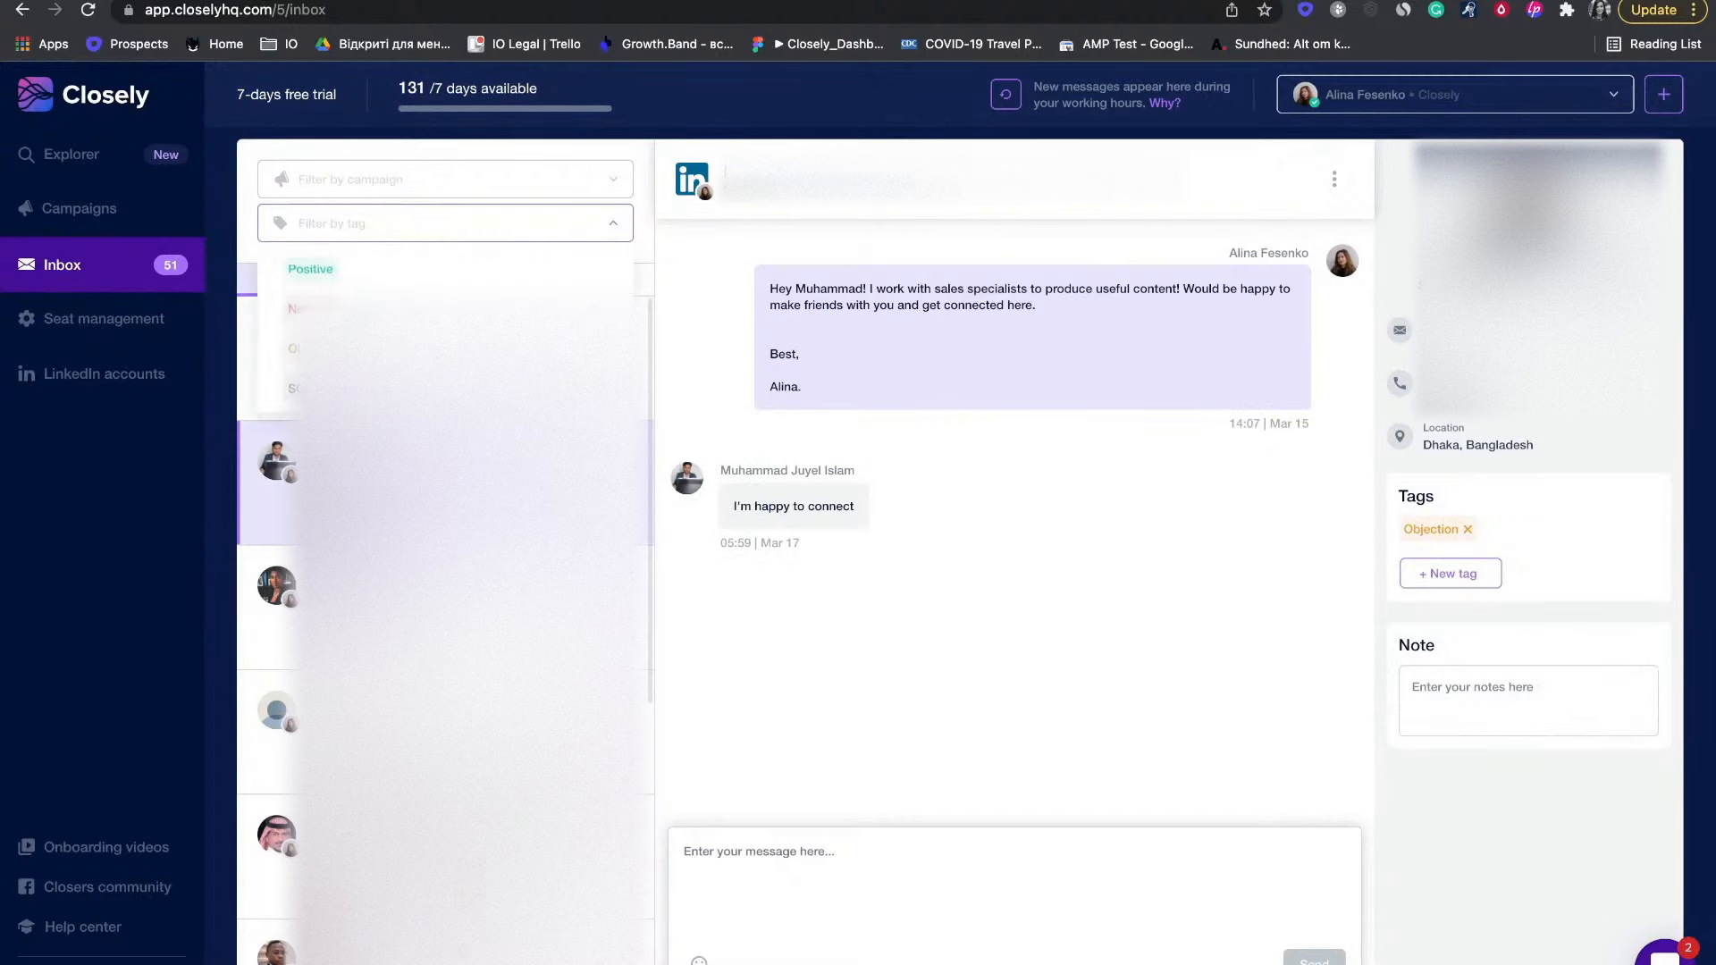
{"action": "left_click", "coordinate": [311, 276]}
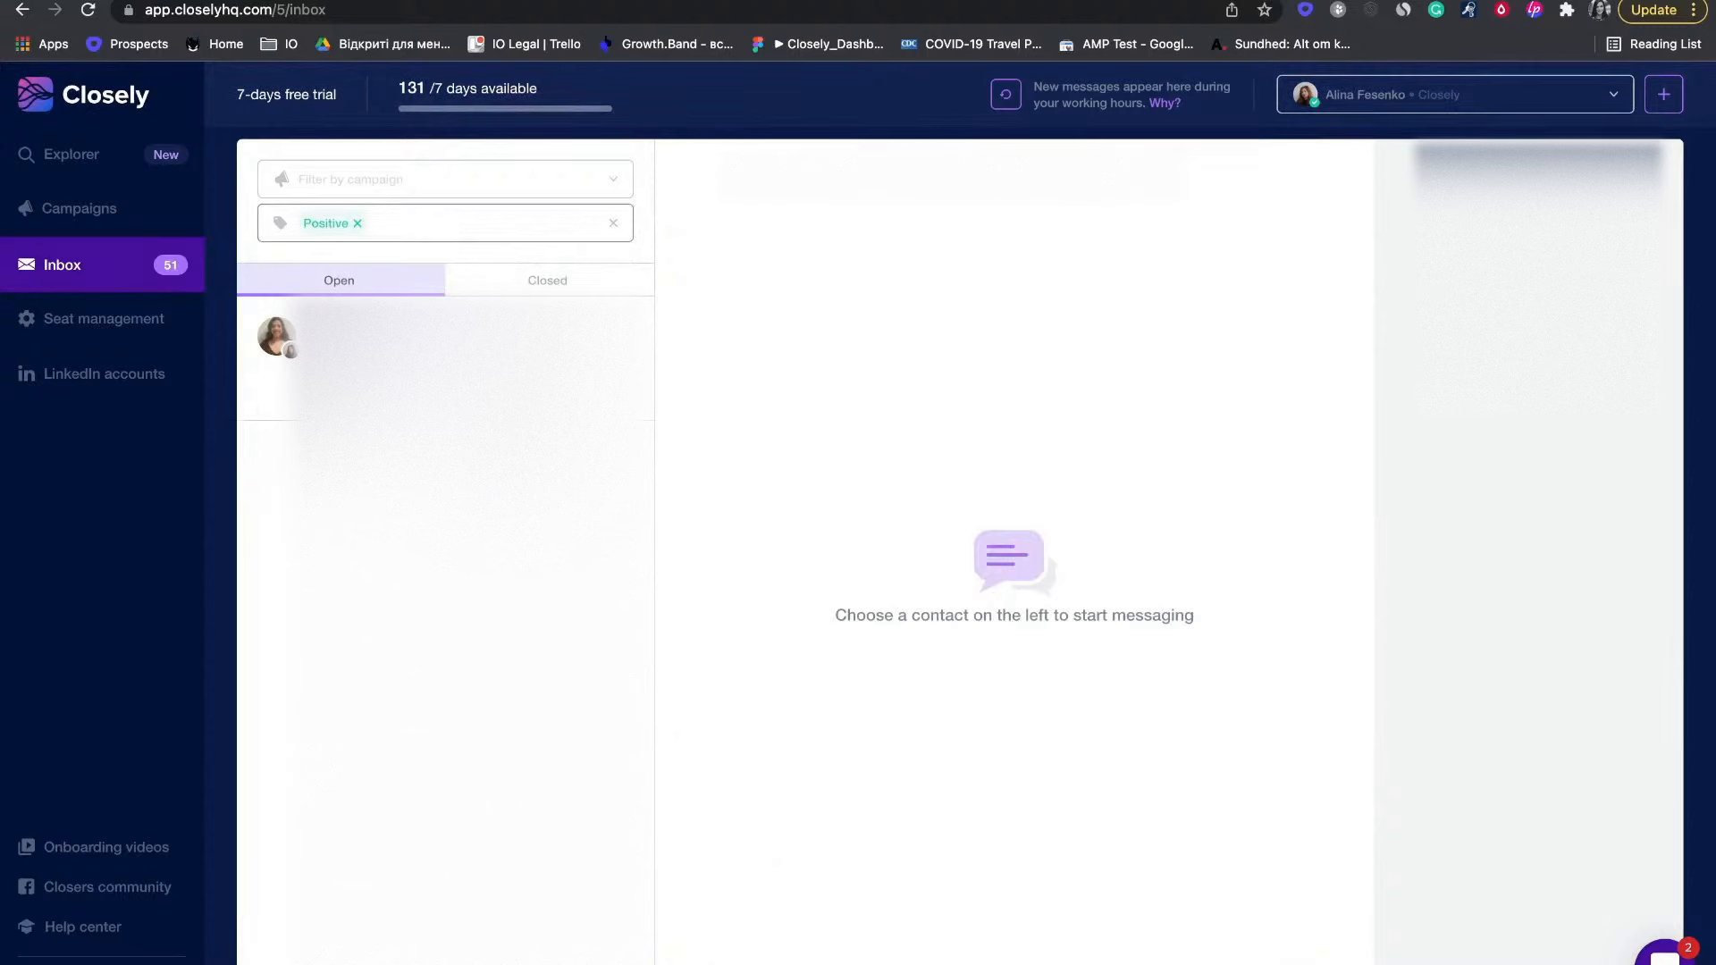
{"action": "left_click", "coordinate": [357, 223]}
{"action": "left_click", "coordinate": [445, 223]}
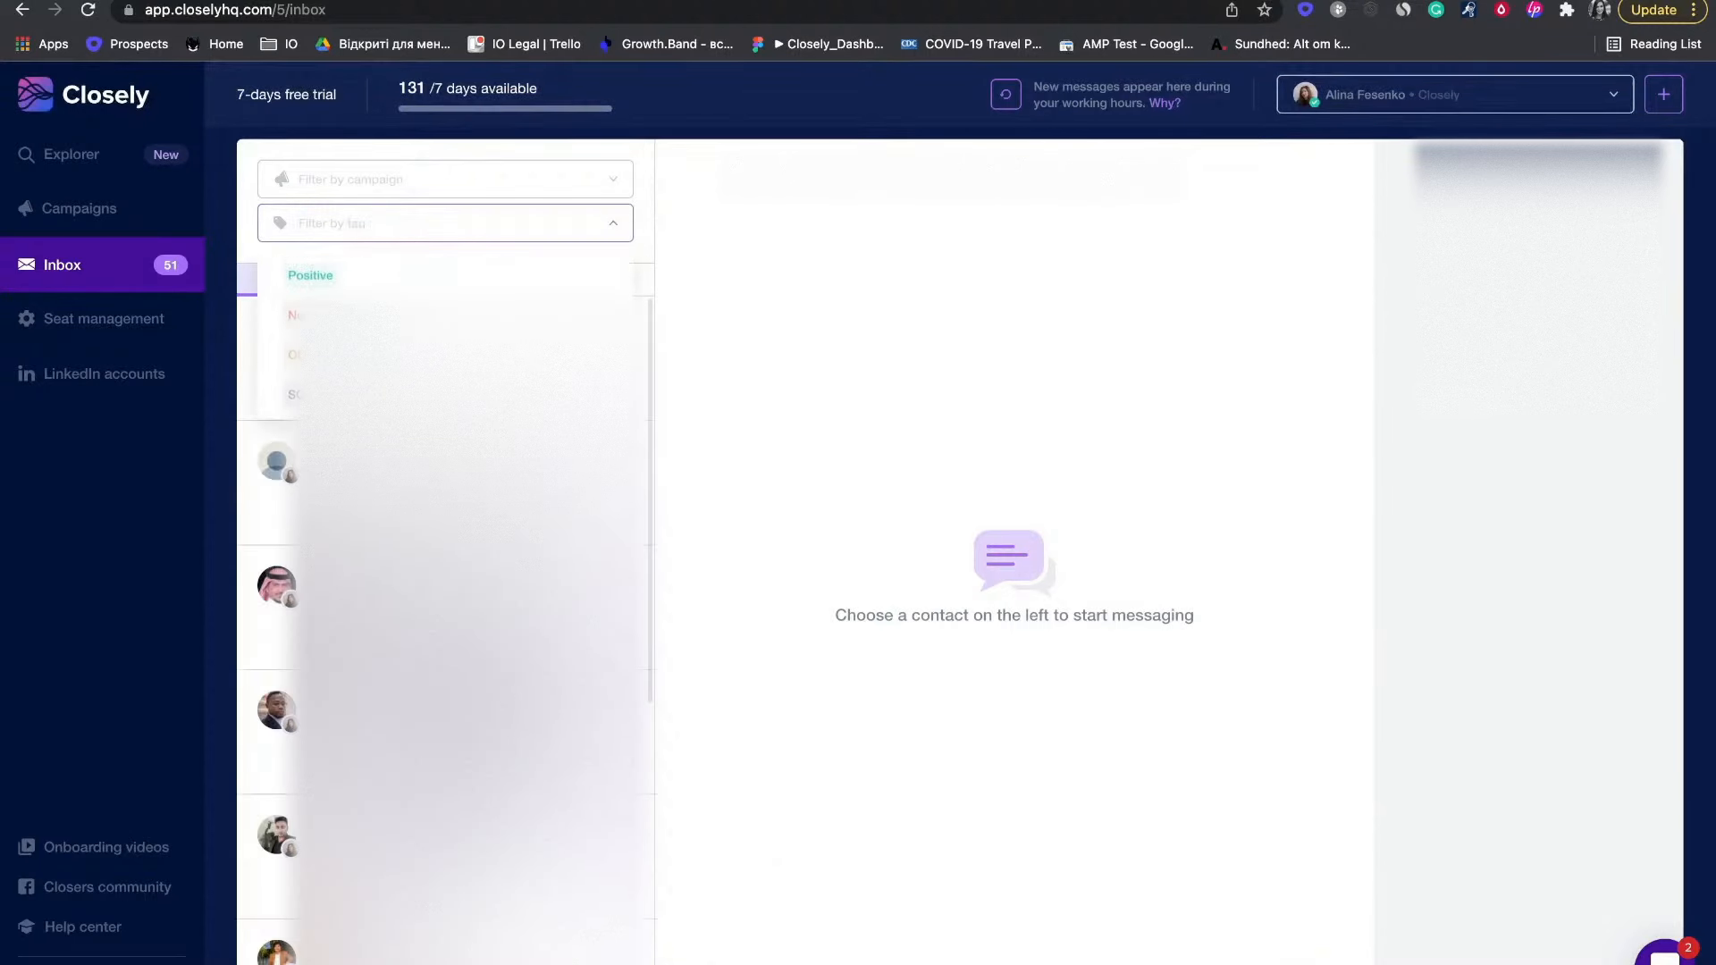
{"action": "left_click", "coordinate": [313, 315]}
{"action": "left_click", "coordinate": [362, 224]}
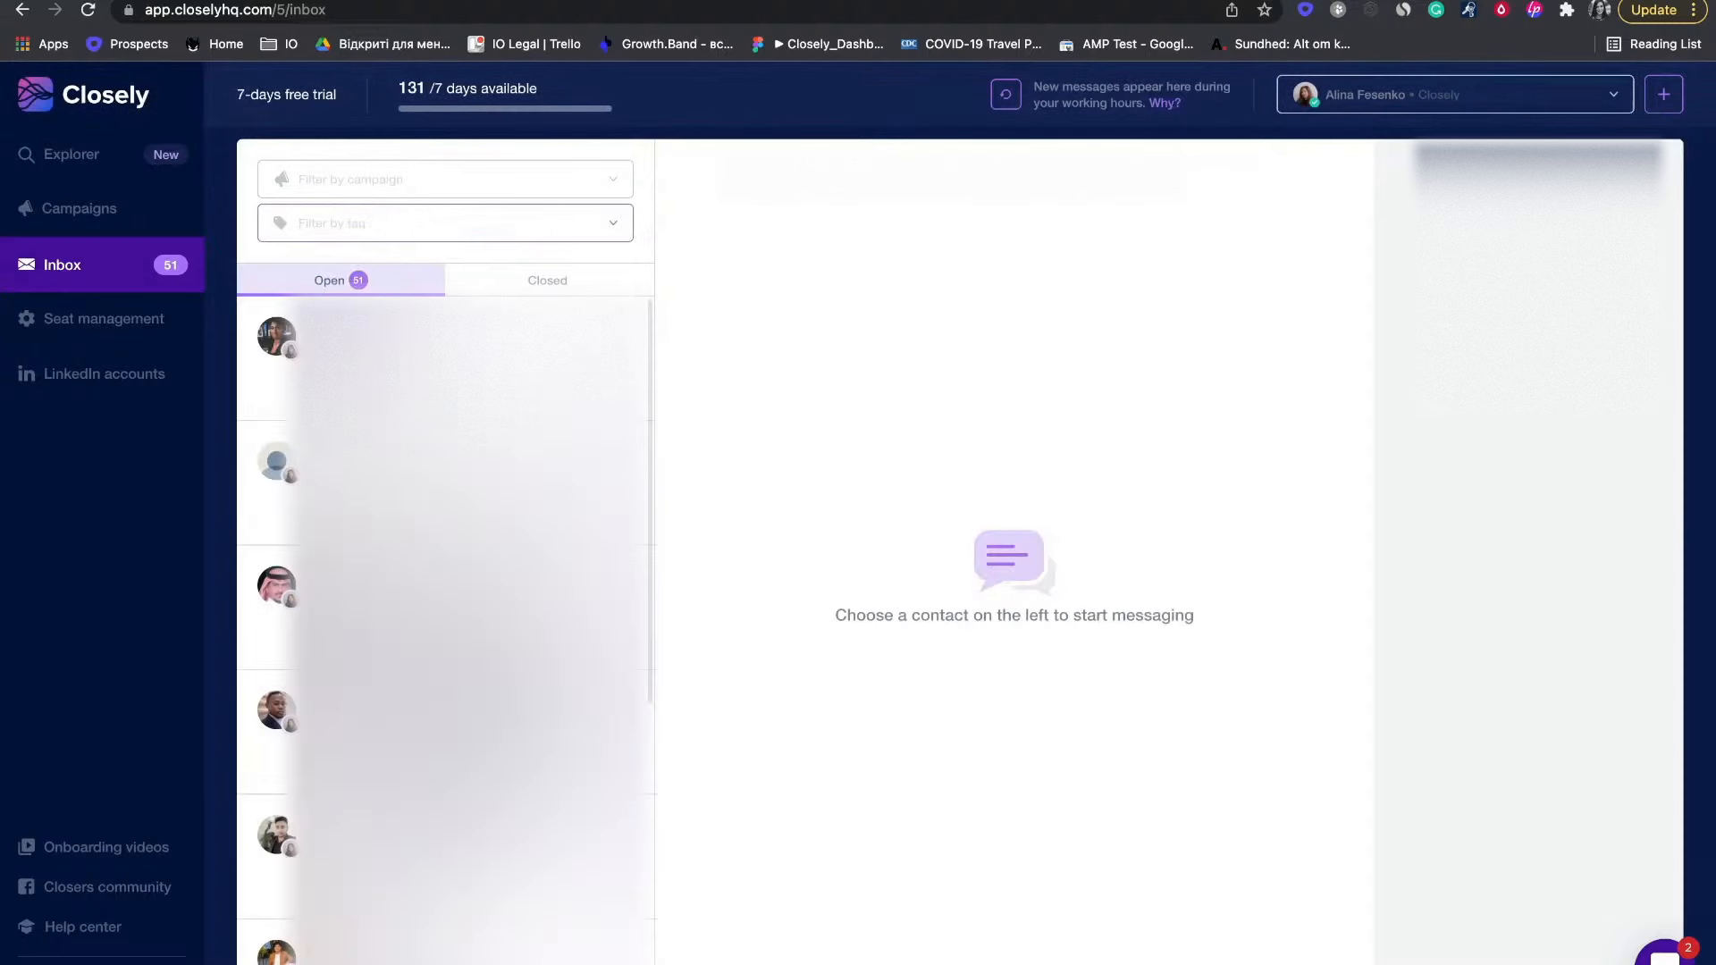
{"action": "left_click", "coordinate": [376, 223]}
{"action": "left_click", "coordinate": [315, 355]}
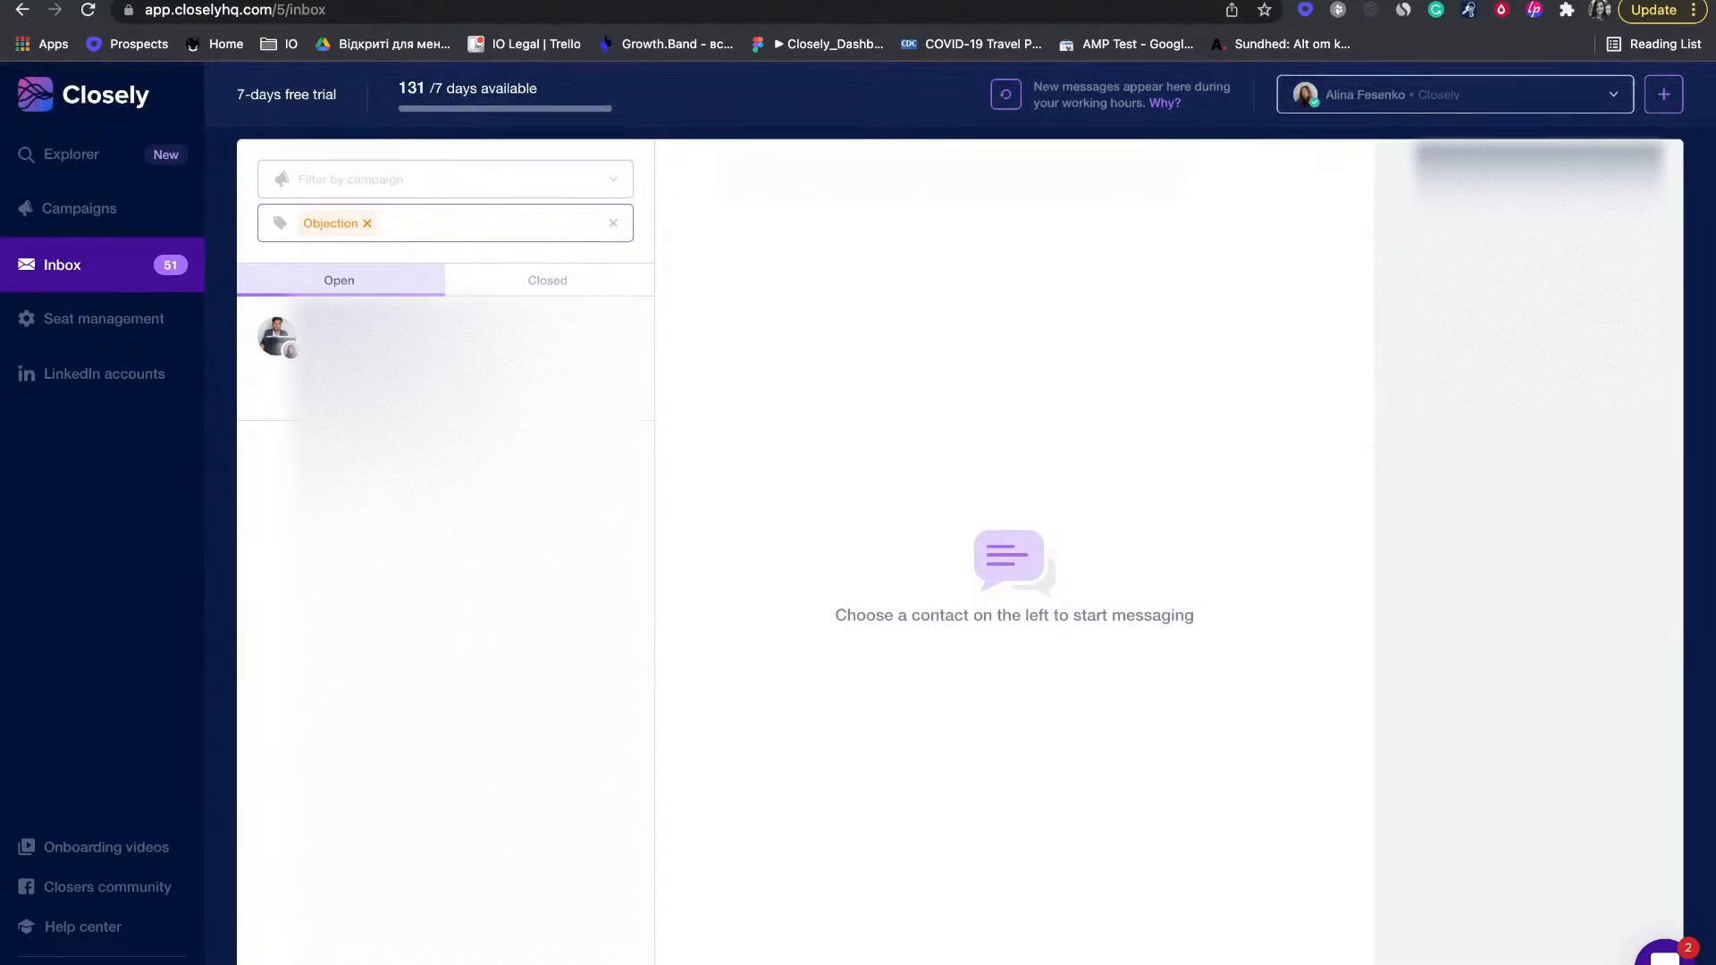
{"action": "left_click", "coordinate": [367, 224]}
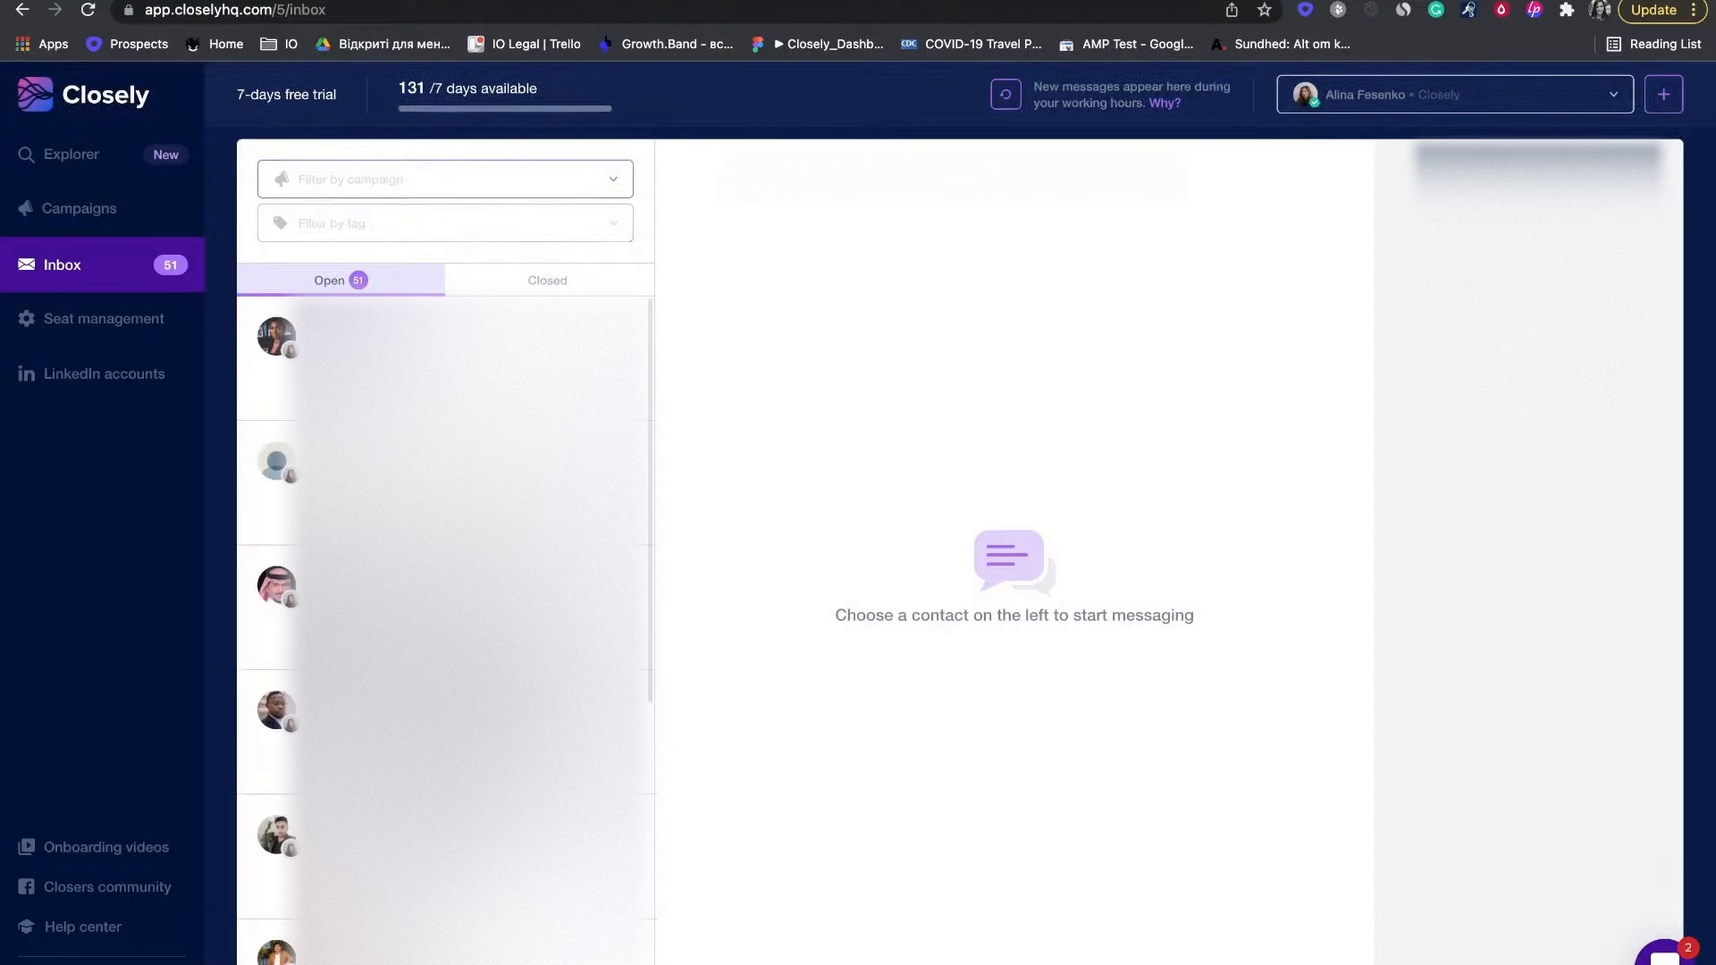
{"action": "left_click", "coordinate": [445, 180]}
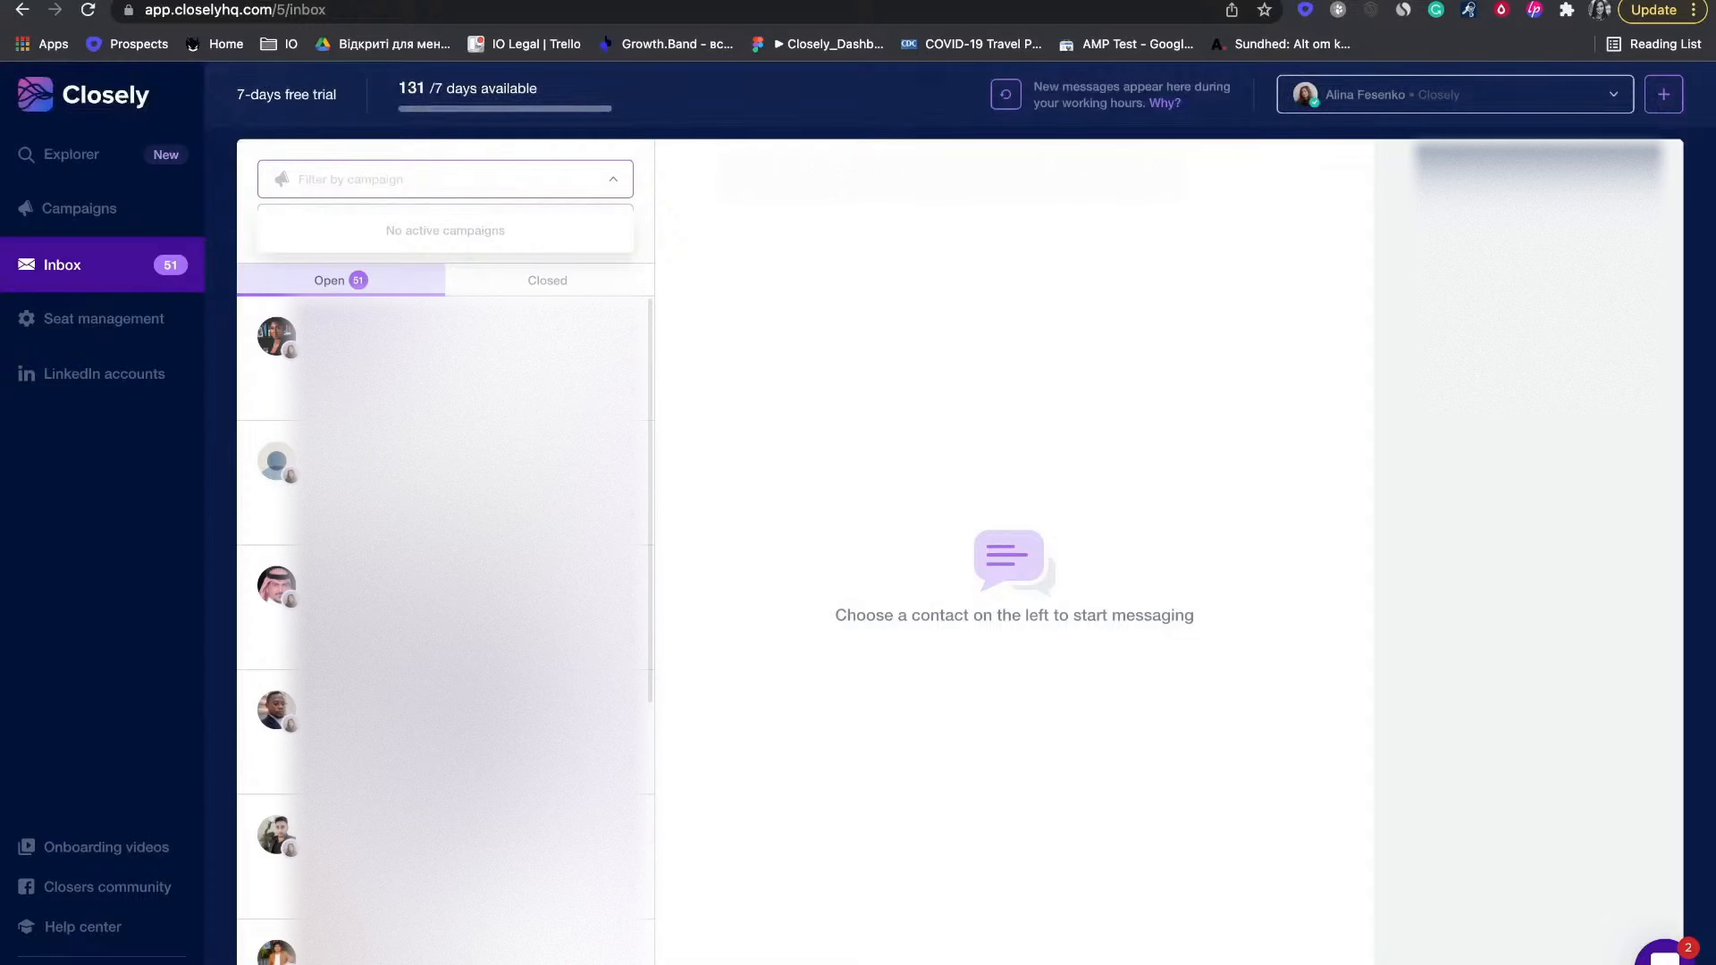
- Open the first listed inbox conversation and add the note "f-up with deck" to its contact
{"action": "left_click", "coordinate": [464, 359]}
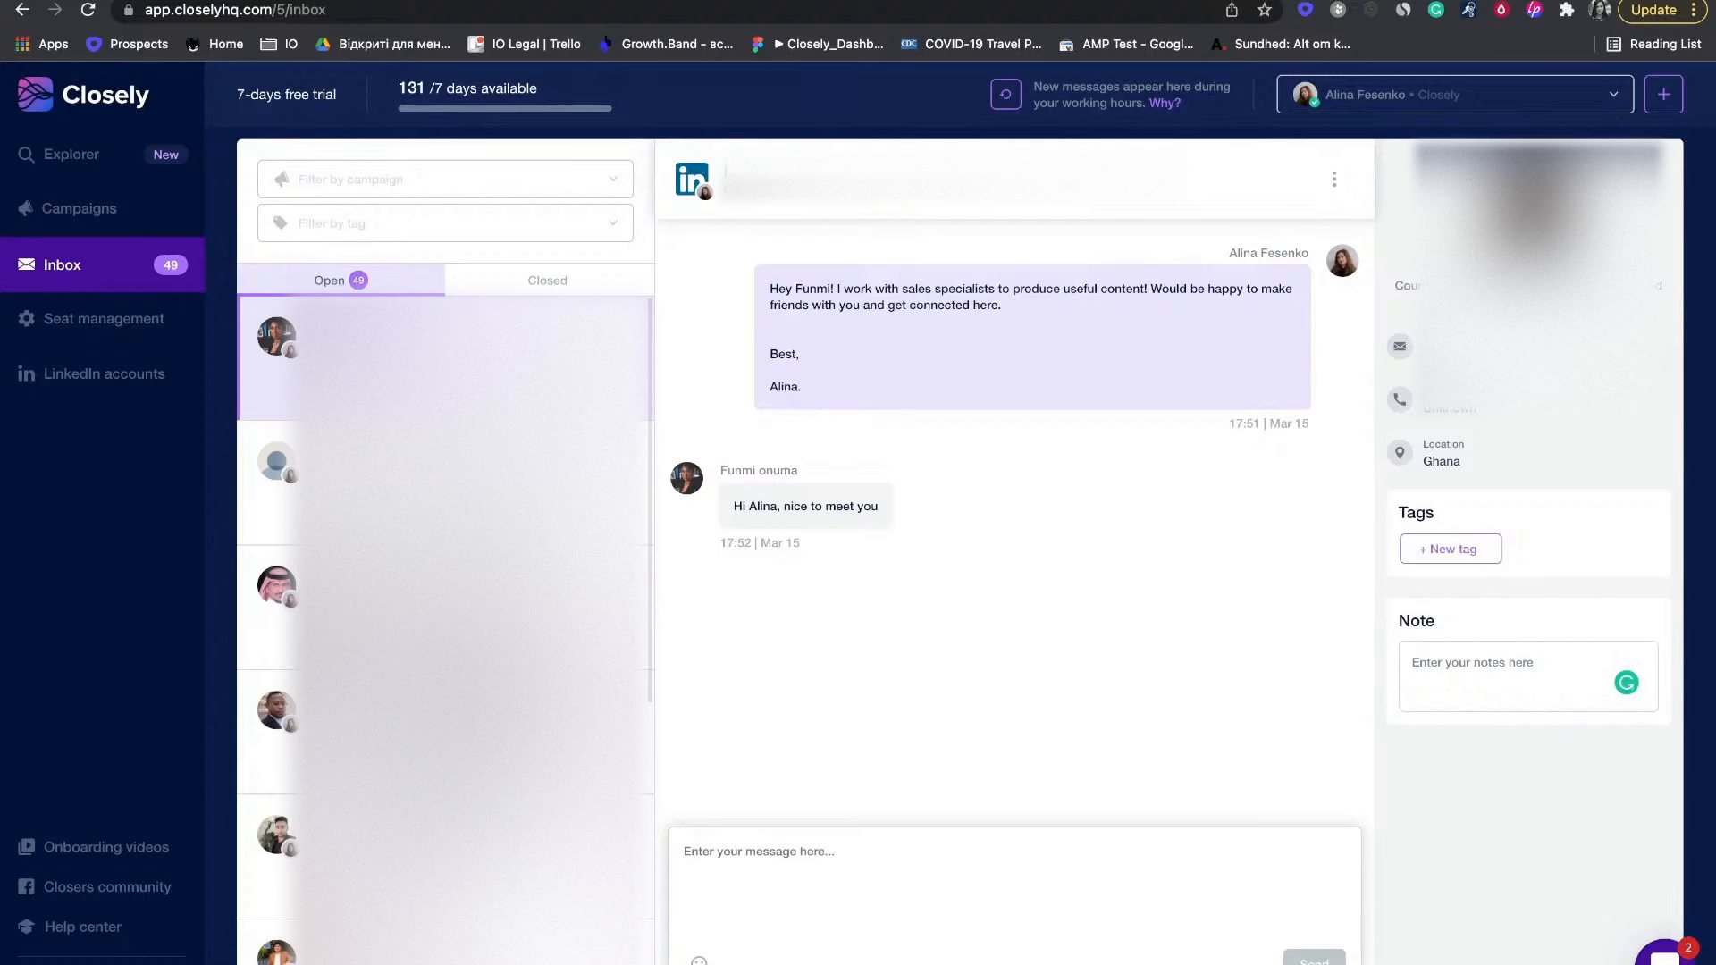
{"action": "left_click", "coordinate": [1483, 668]}
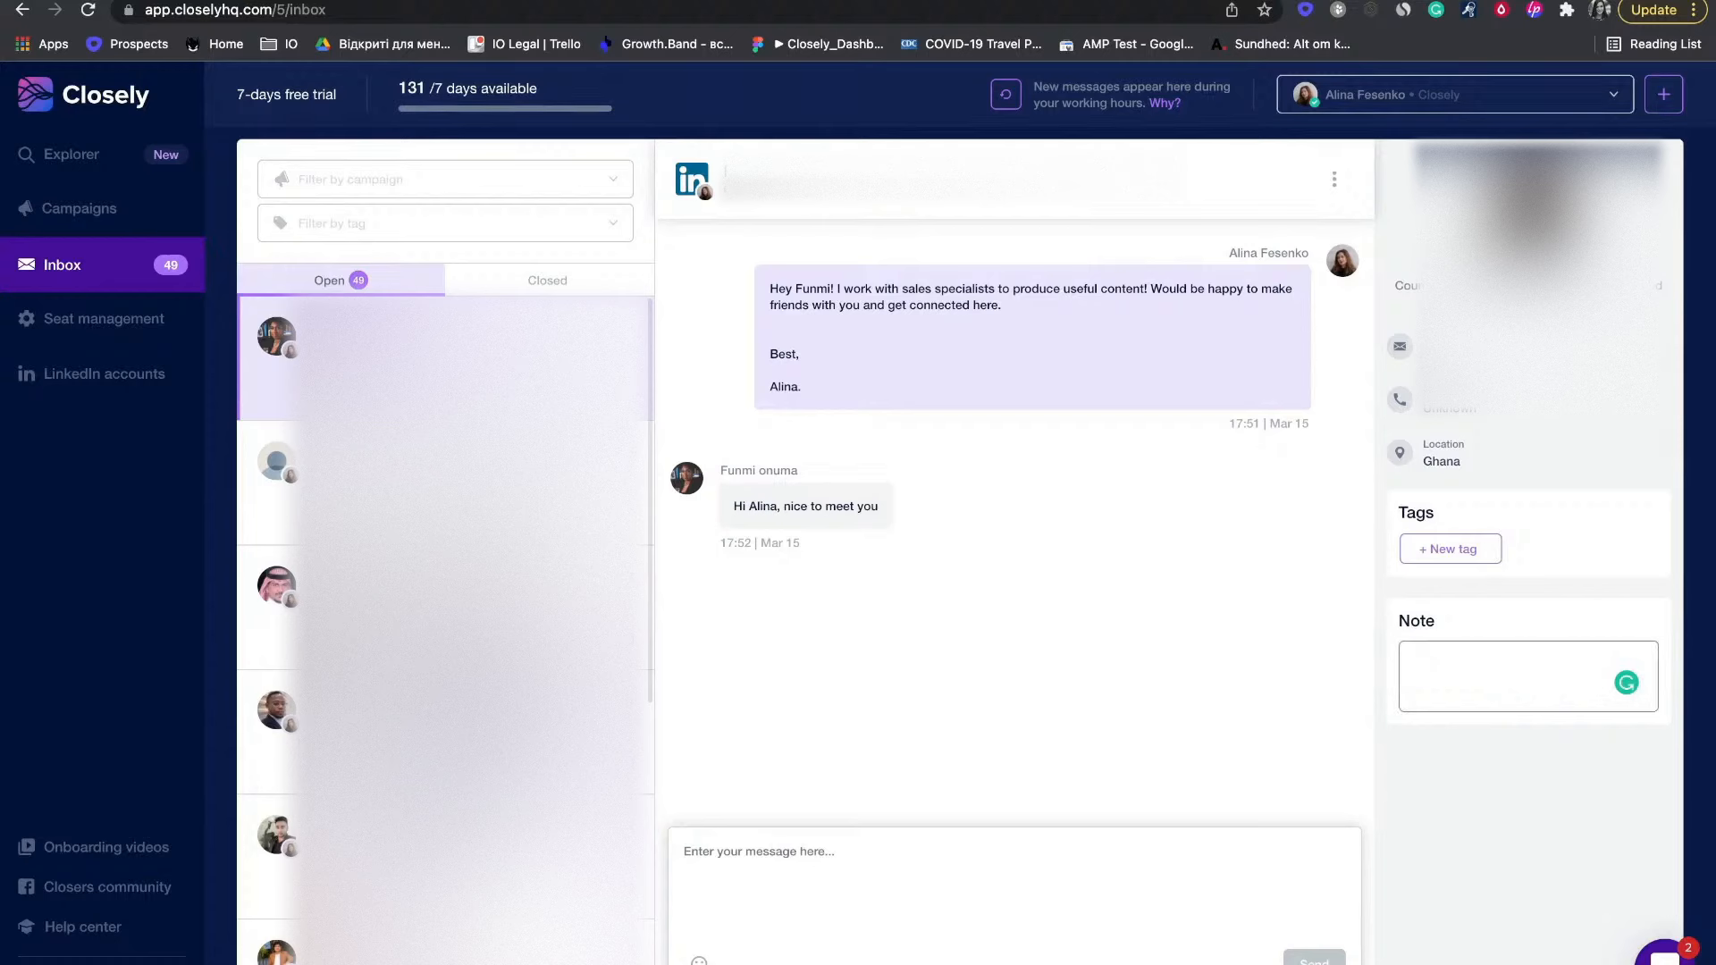
{"action": "type", "text": "f-up with deck"}
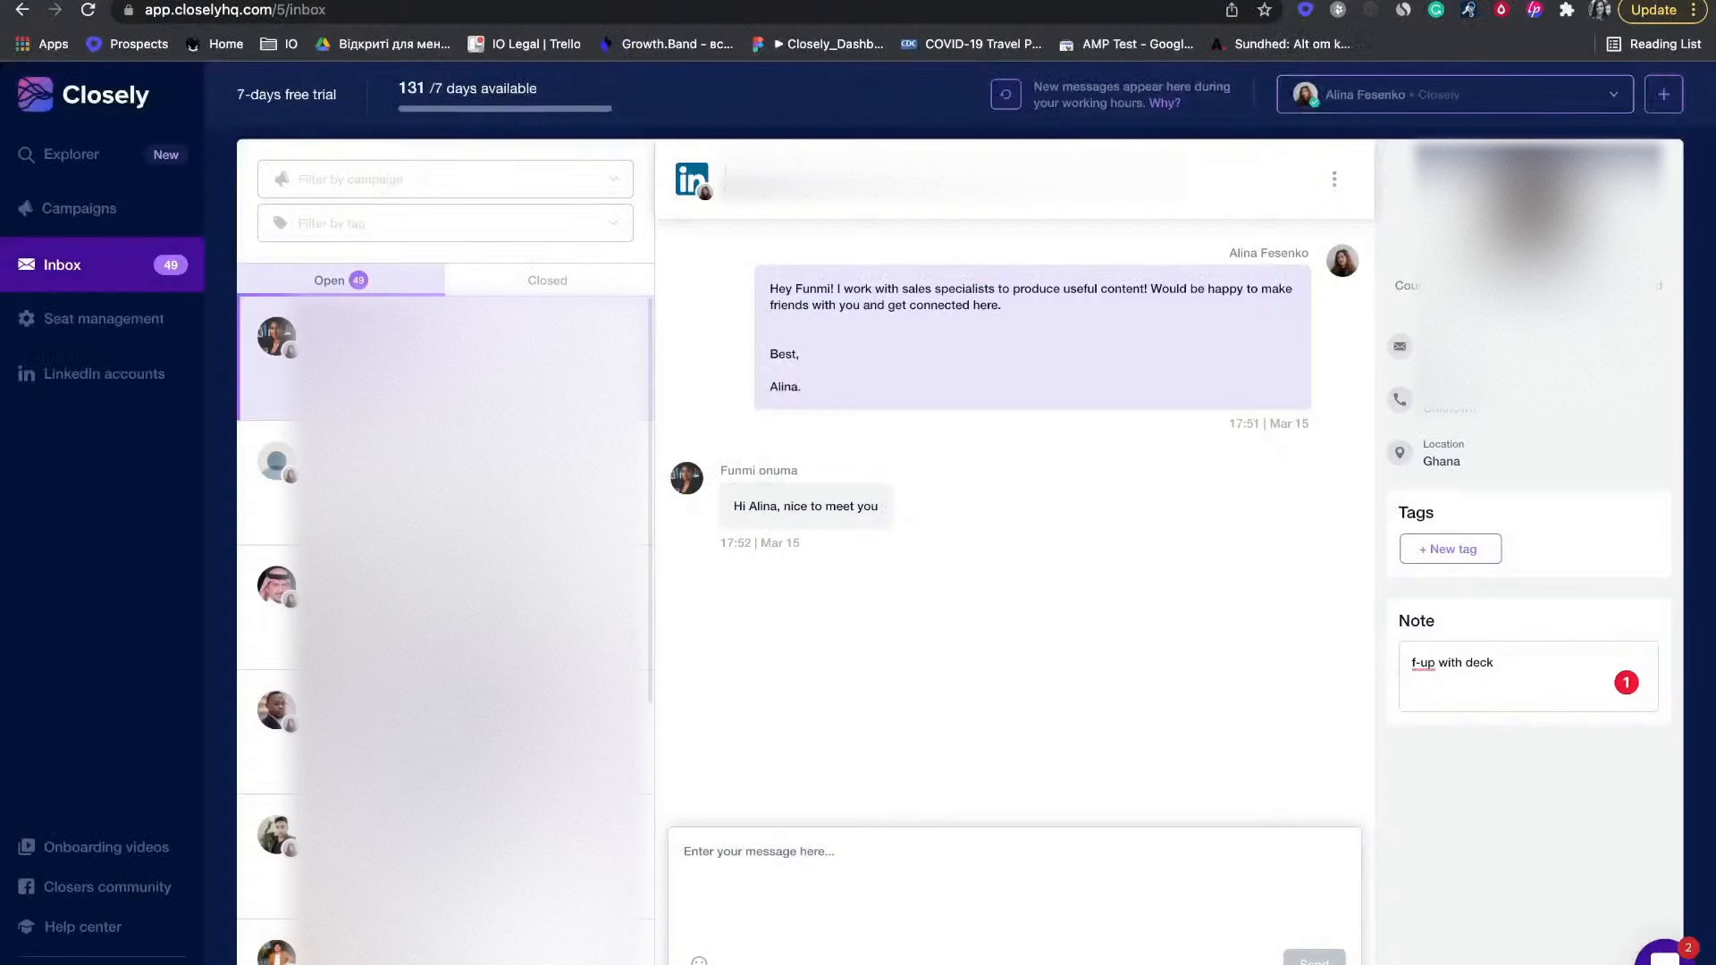
- Switch the inbox to the first individual LinkedIn account in the account list, and from there to the third
{"action": "left_click", "coordinate": [1455, 94]}
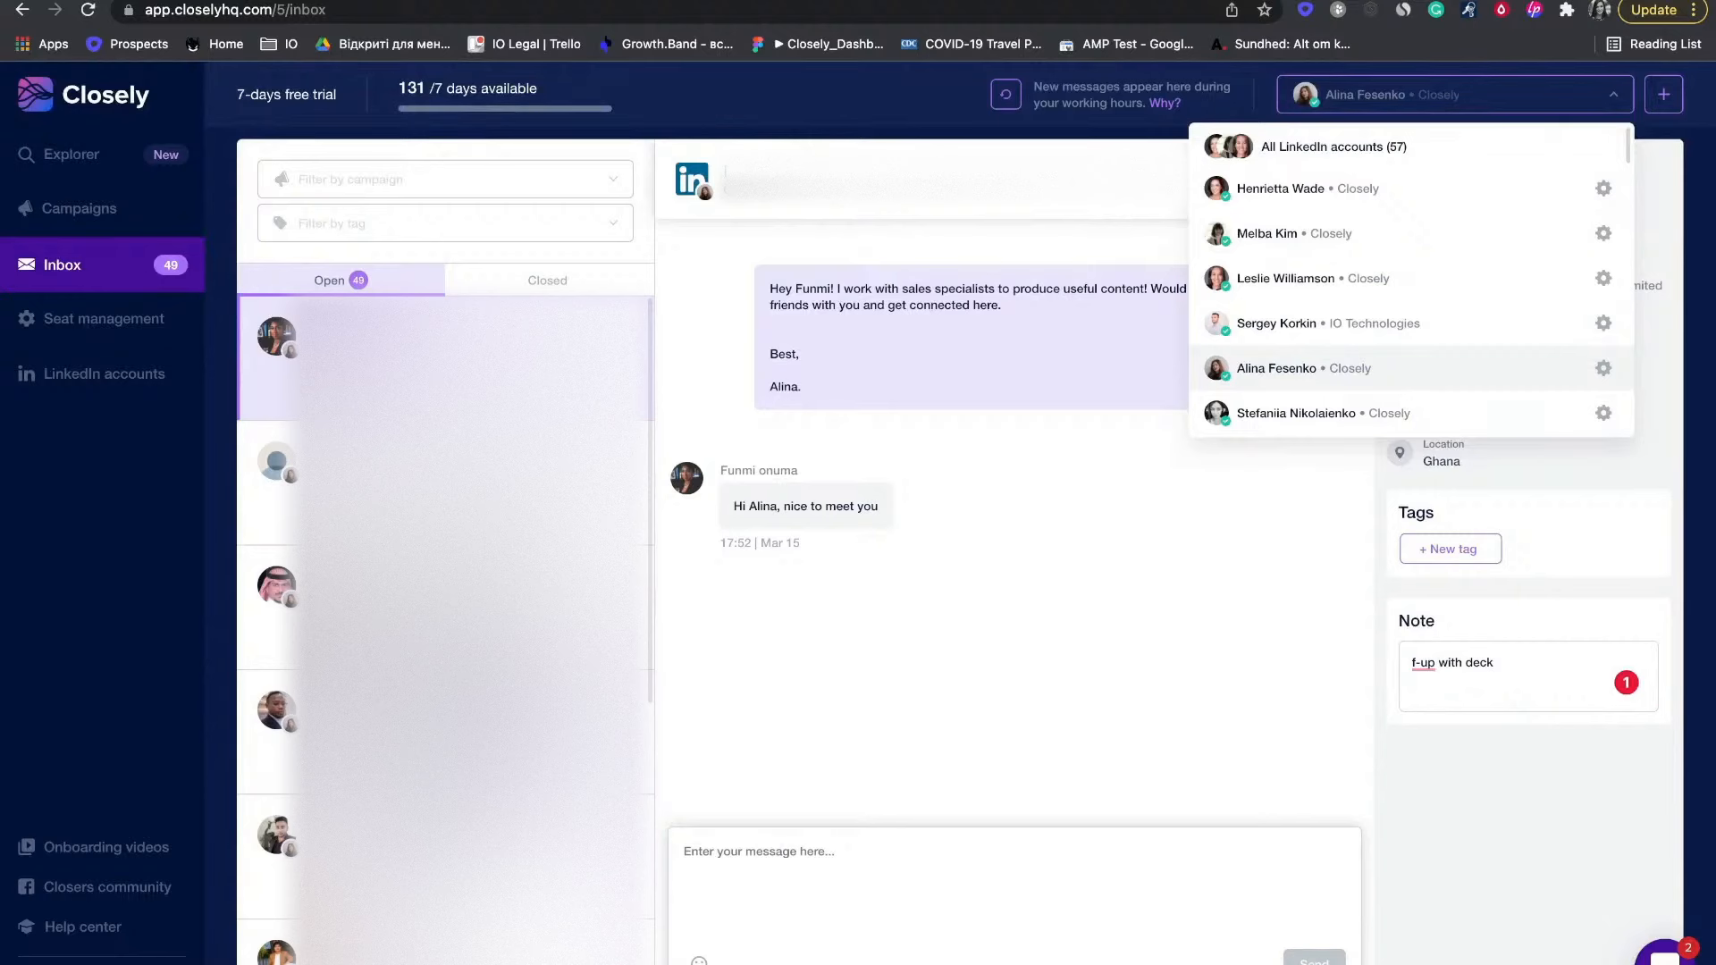
{"action": "left_click", "coordinate": [1280, 188]}
{"action": "left_click", "coordinate": [1455, 95]}
{"action": "left_click", "coordinate": [1340, 276]}
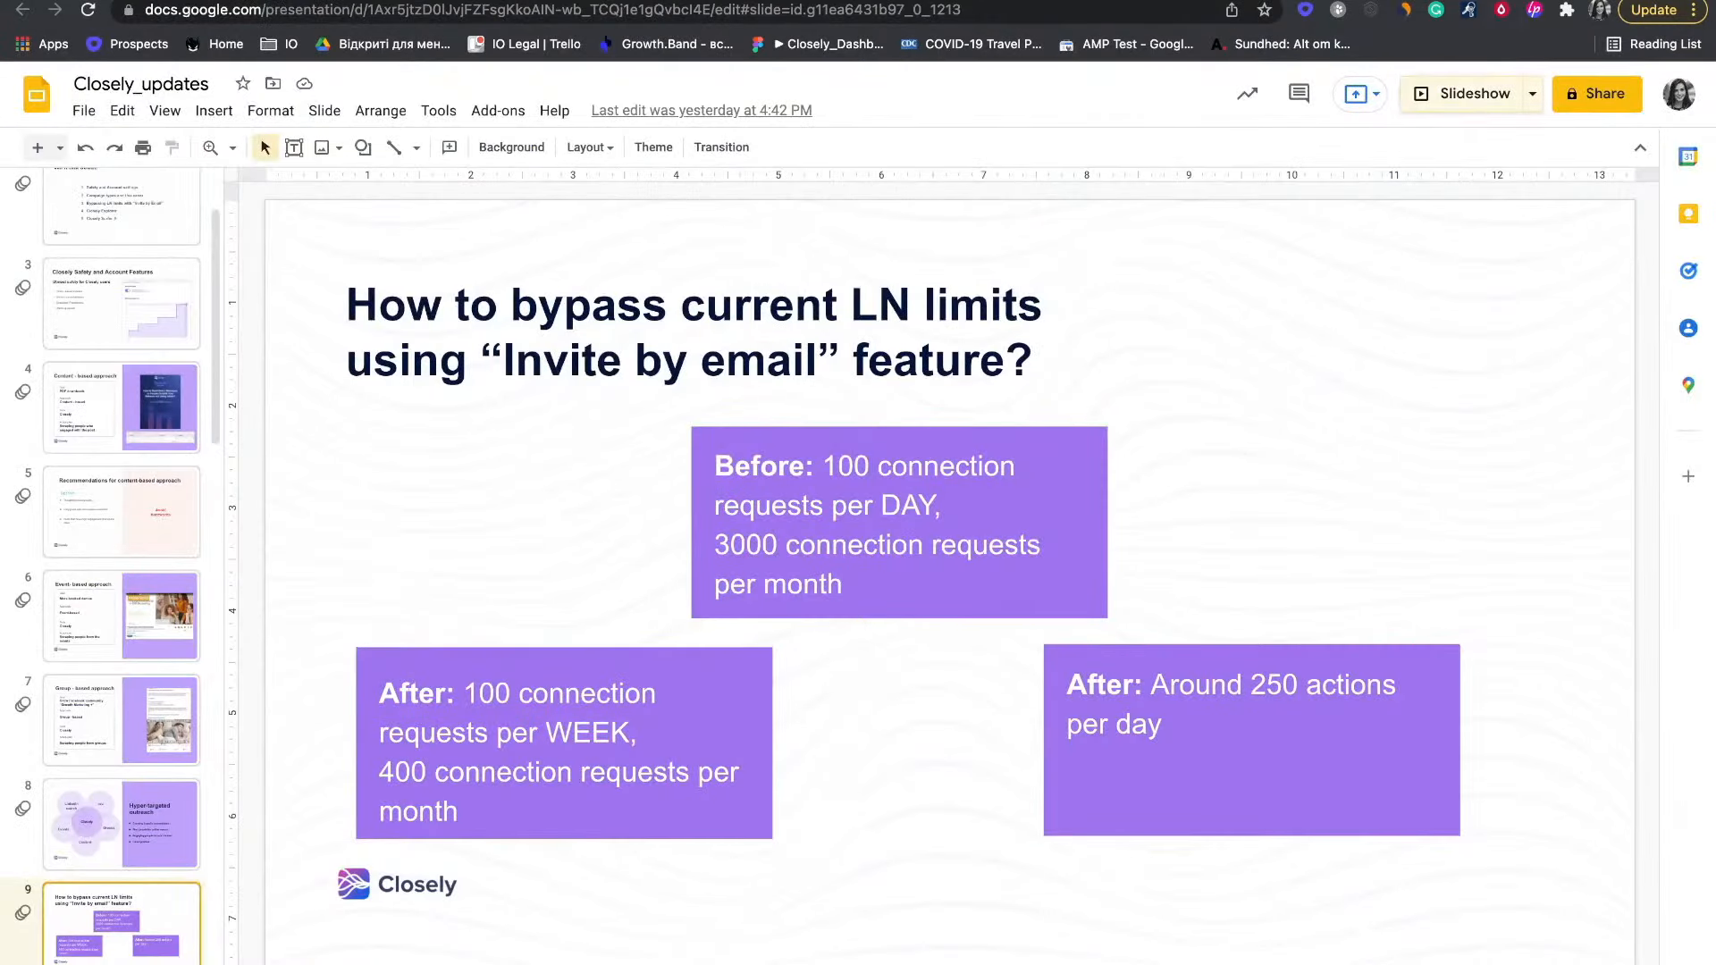
- Switch to the Closely_updates presentation in Google Slides and present it from the "Invite by email" limits slide
{"action": "left_click", "coordinate": [1462, 94]}
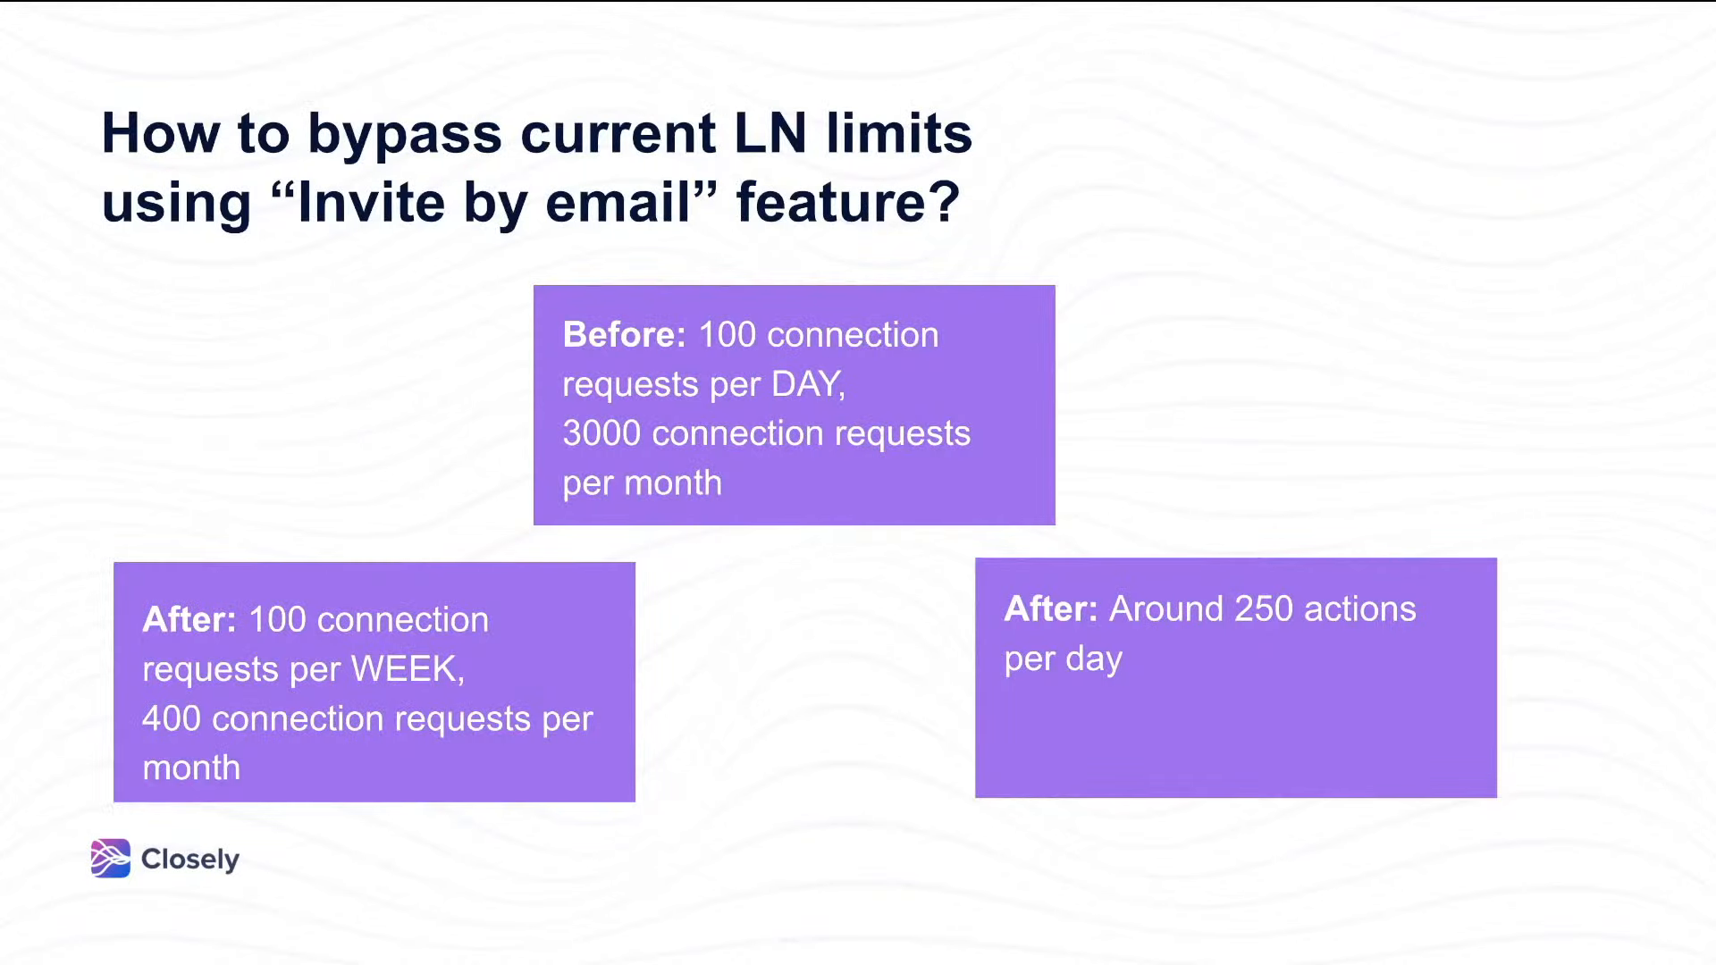